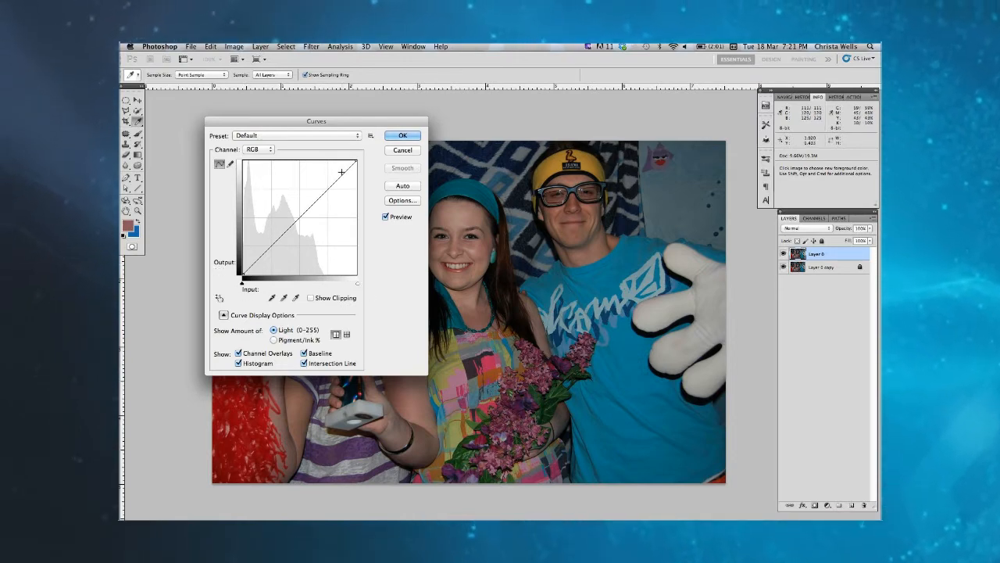
click(243, 272)
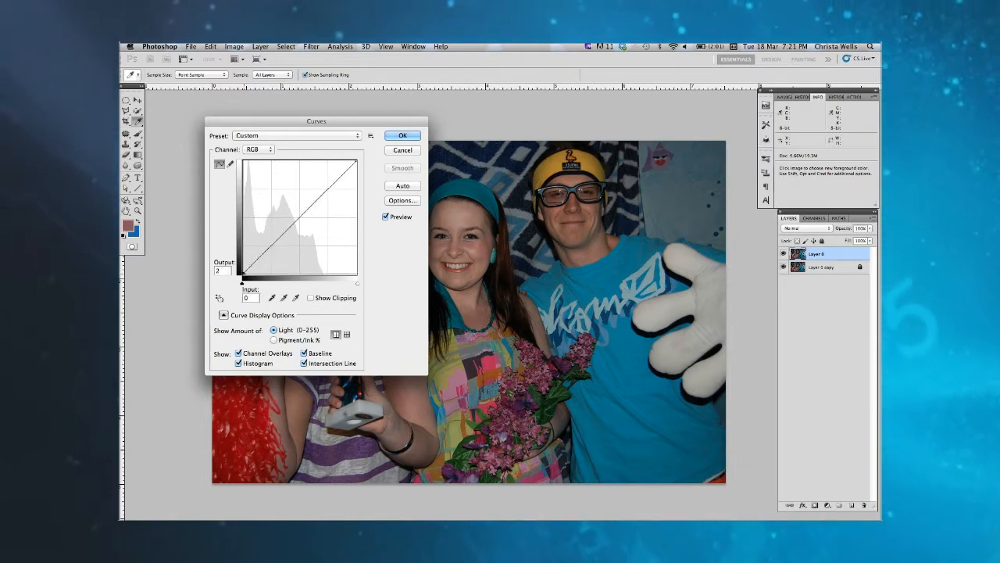
click(357, 160)
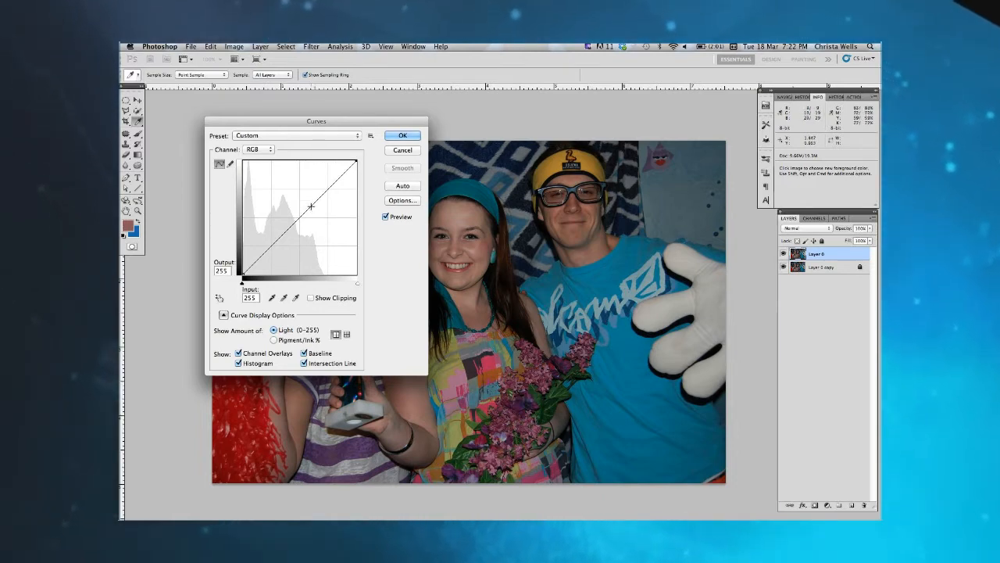
drag(311, 207, 379, 240)
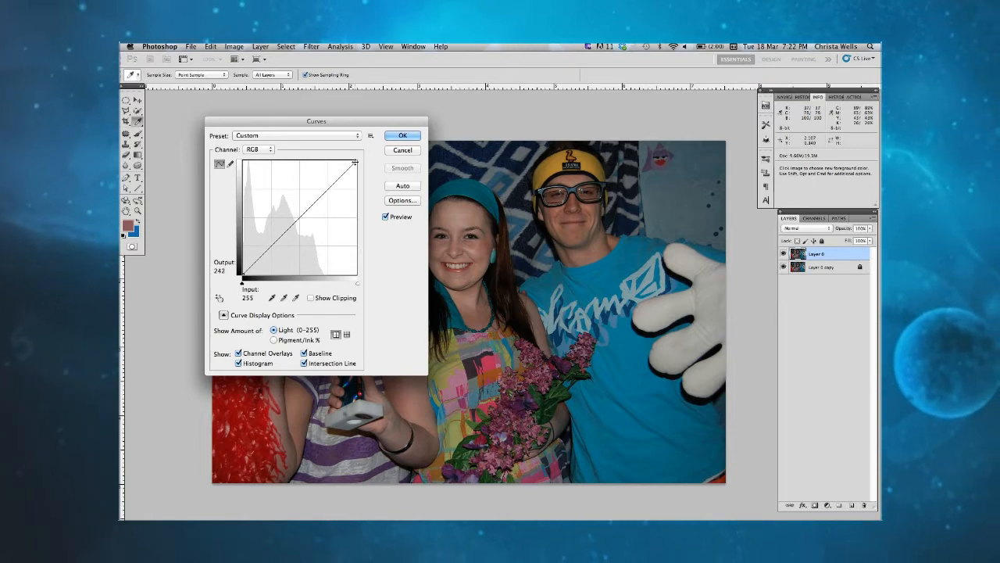
Step: Set the RGB curve's white point to input 208, output 255, and pull in the white point of GIMP's Value curve too
drag(332, 122, 307, 171)
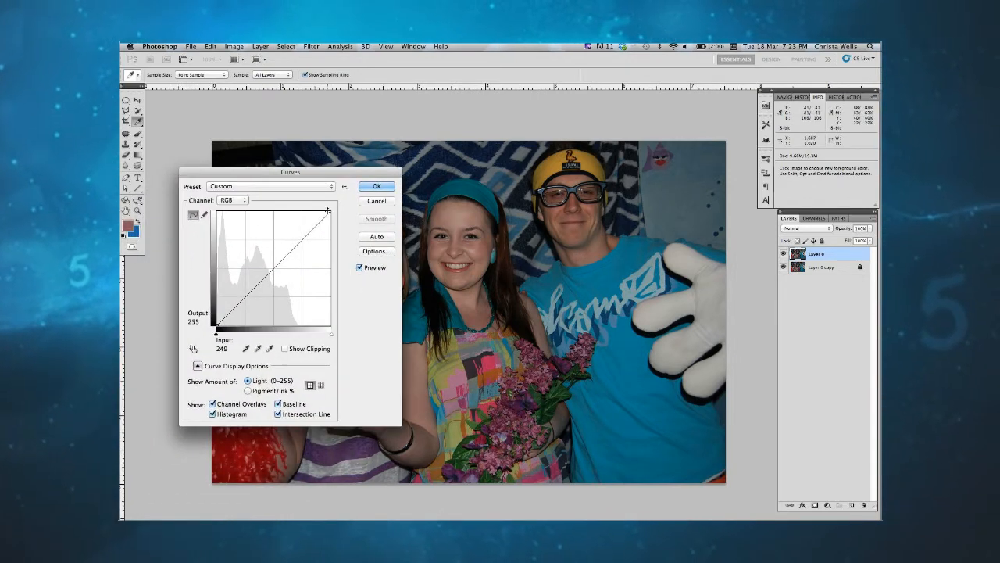
drag(331, 212, 320, 211)
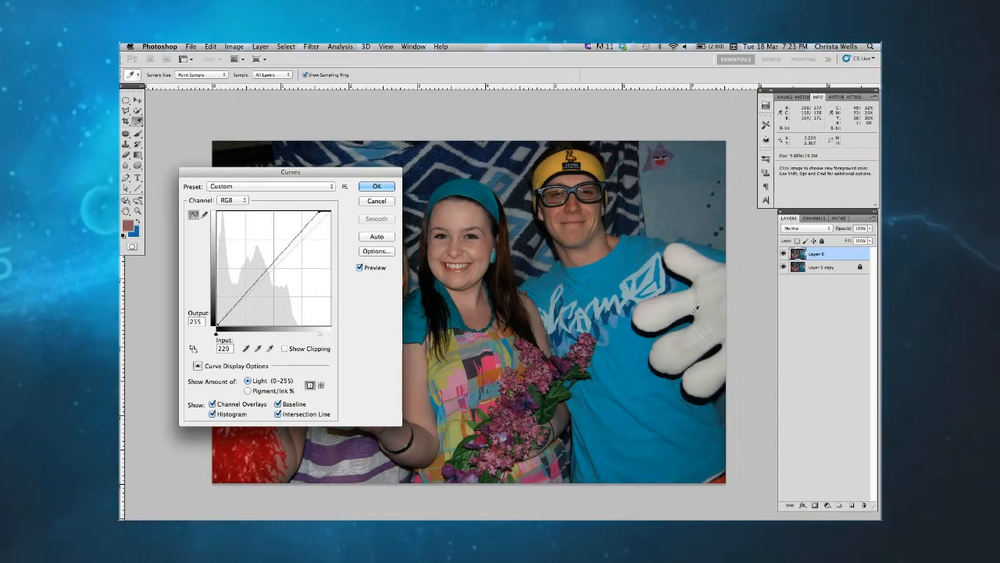
drag(320, 212, 303, 211)
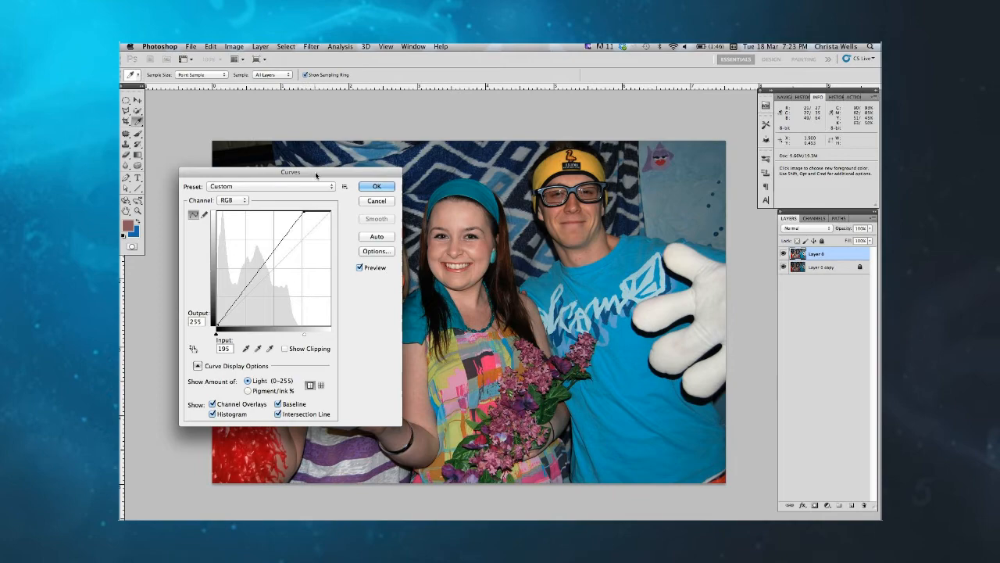
drag(303, 177, 256, 150)
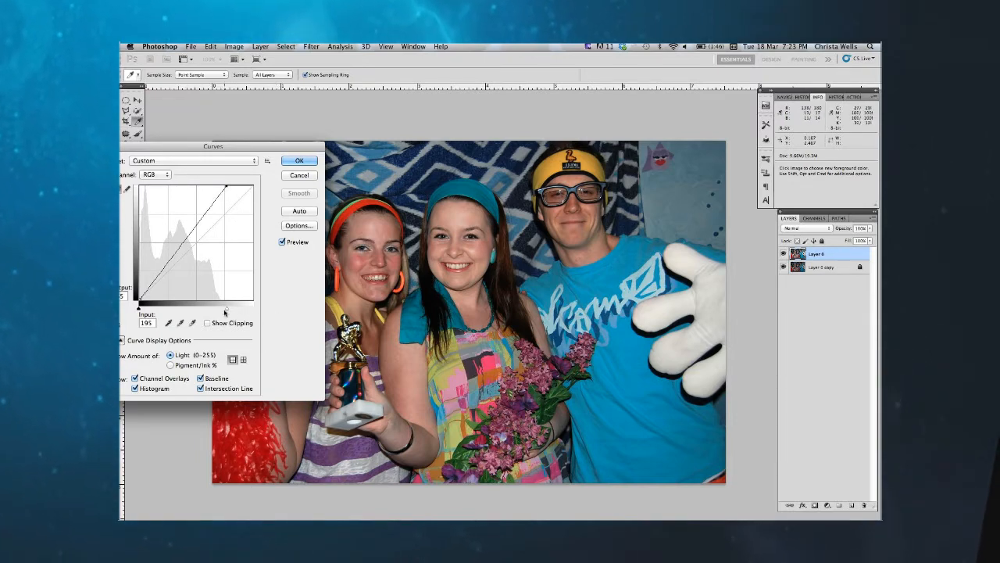
drag(230, 150, 258, 154)
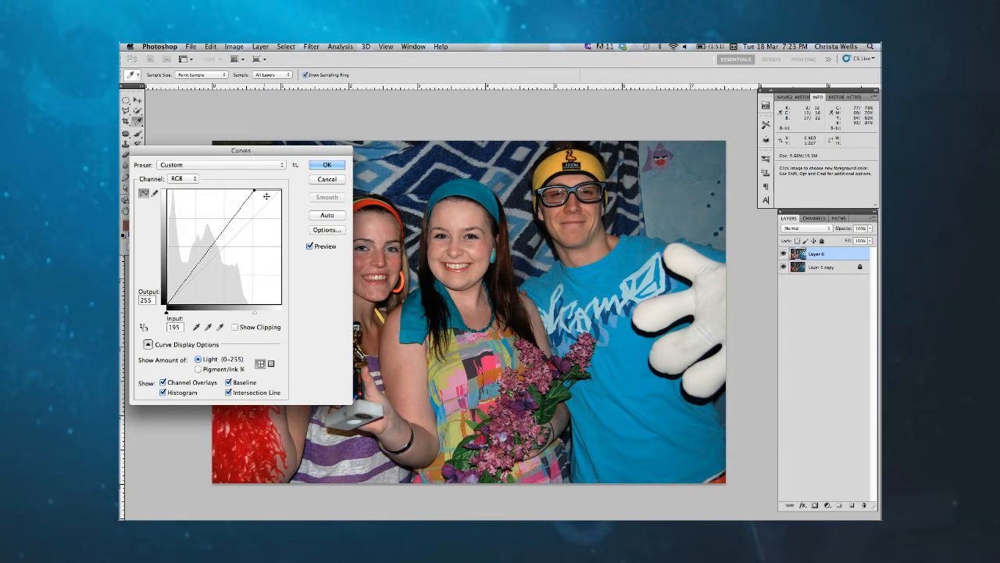
drag(255, 190, 259, 190)
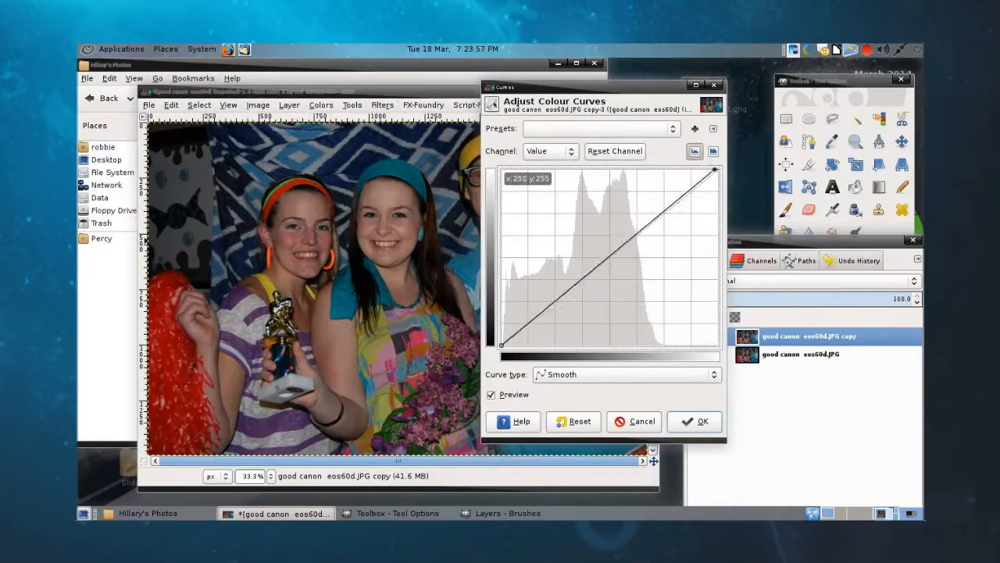
mouse_move(691, 169)
mouse_down()
mouse_move(655, 169)
mouse_move(693, 168)
mouse_up()
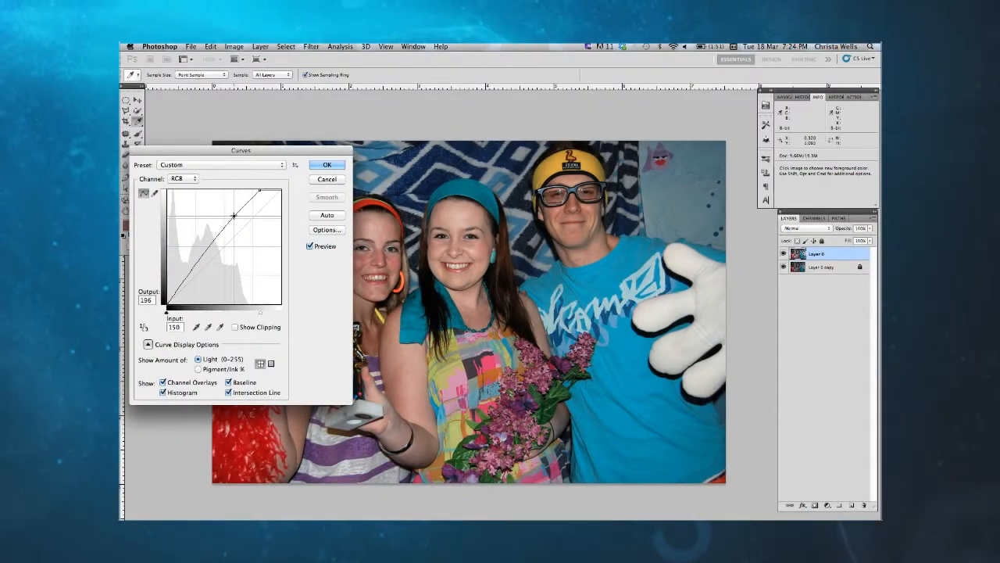
Step: Bend the RGB curve upward through about input 145, output 199 and input 59, output 87, and apply Curves to Layer 0
drag(234, 216, 233, 215)
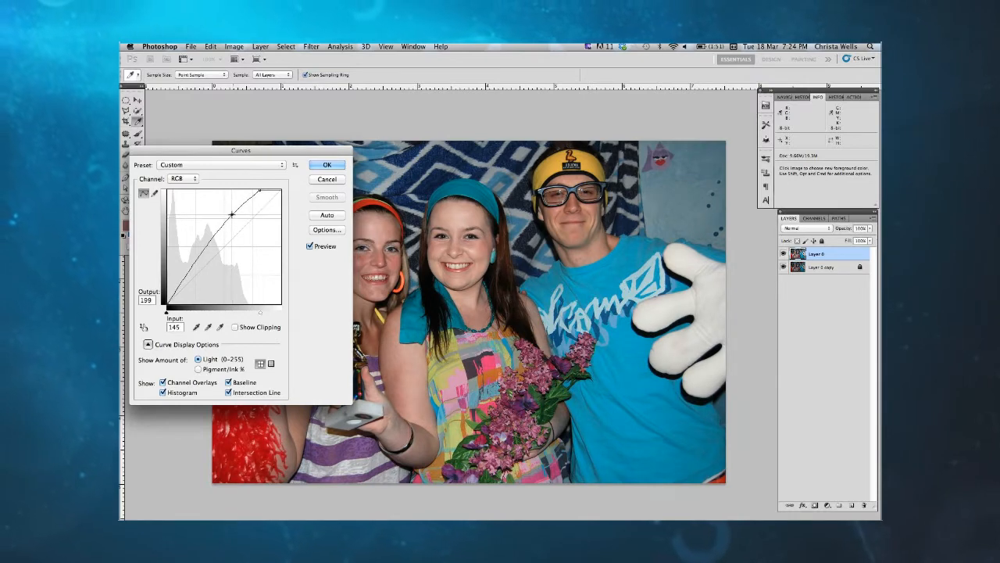
drag(230, 212, 230, 213)
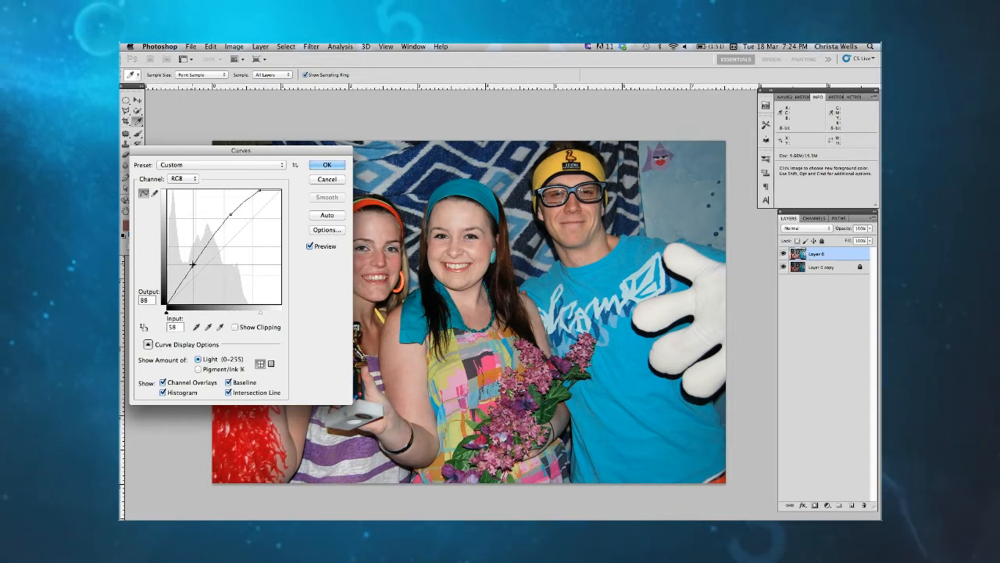
drag(193, 265, 193, 266)
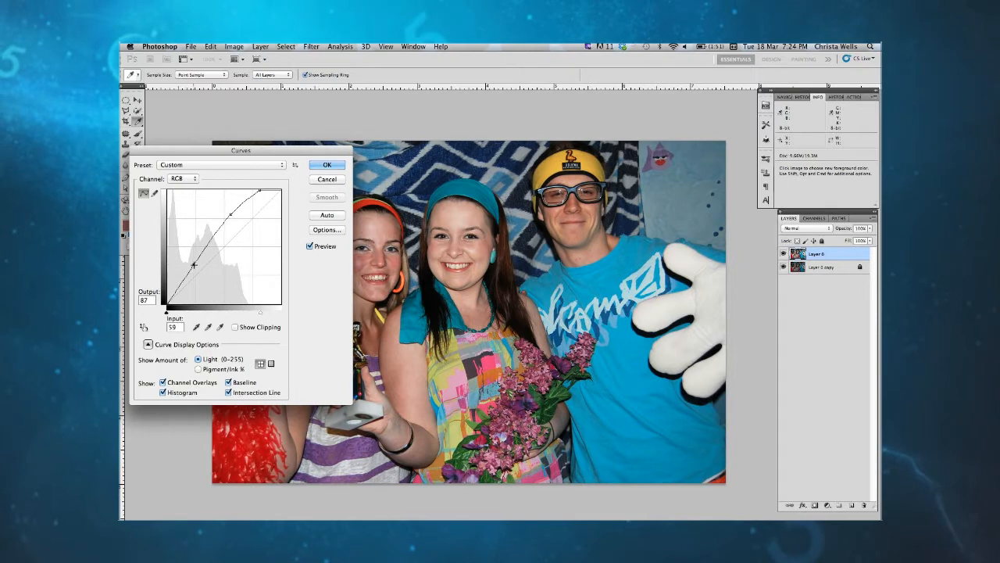
click(328, 165)
key(v)
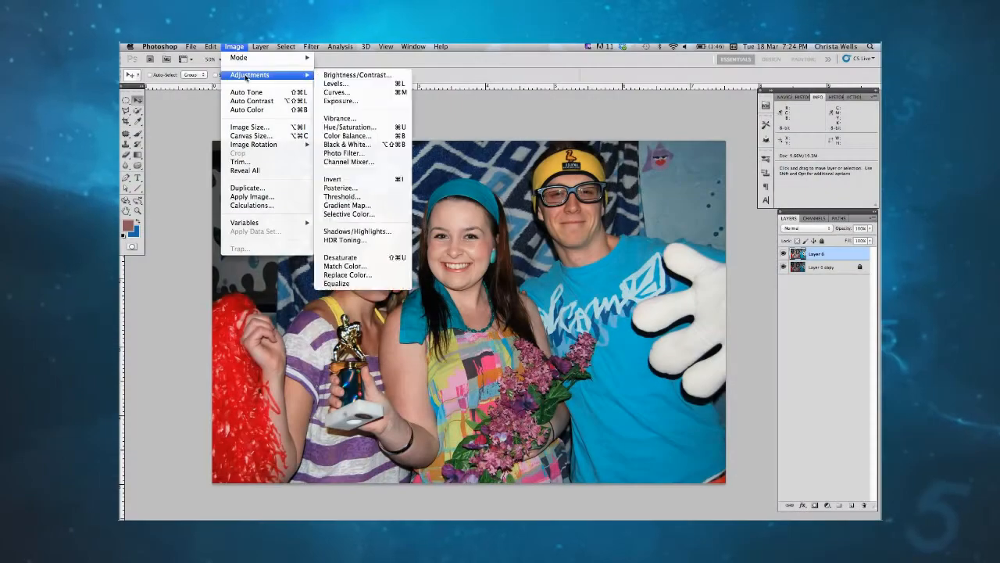
Step: Use Selective Color on Layer 0 to set Magenta to -26% for the Reds with the Relative method
click(366, 214)
drag(322, 226, 682, 273)
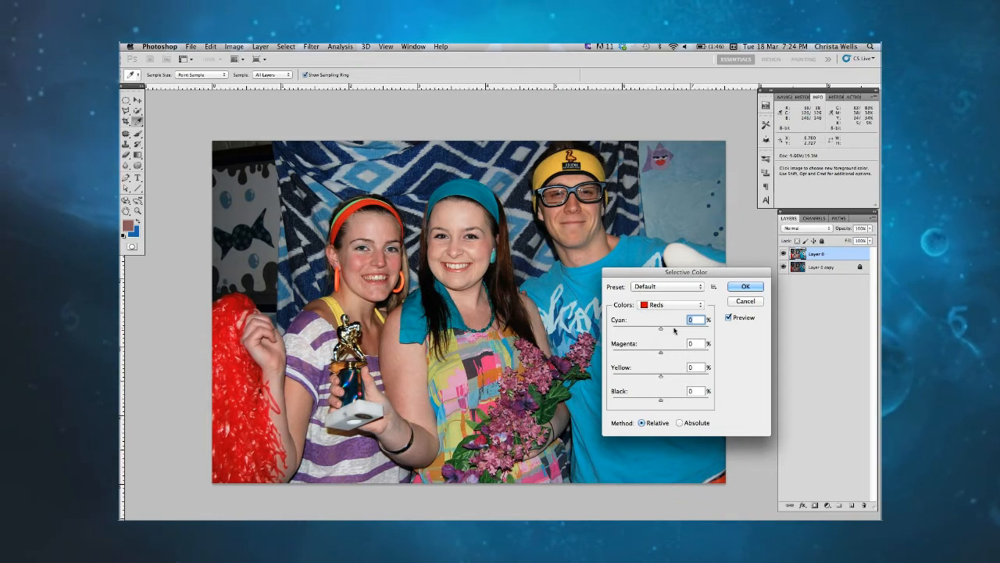
click(660, 353)
drag(660, 353, 648, 353)
Step: Compare the photo with and without the Selective Color adjustment by toggling its preview
click(728, 318)
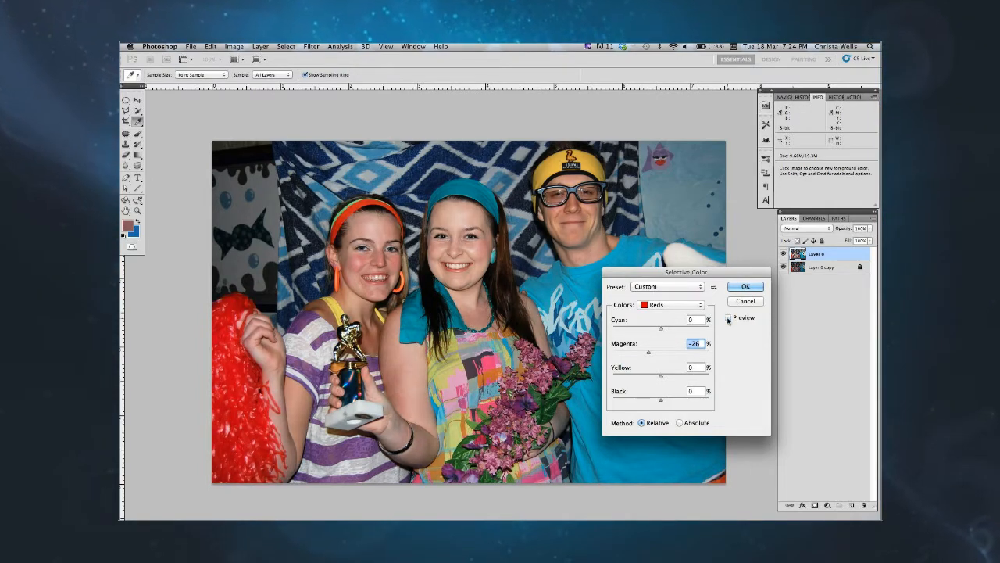
click(729, 319)
click(728, 318)
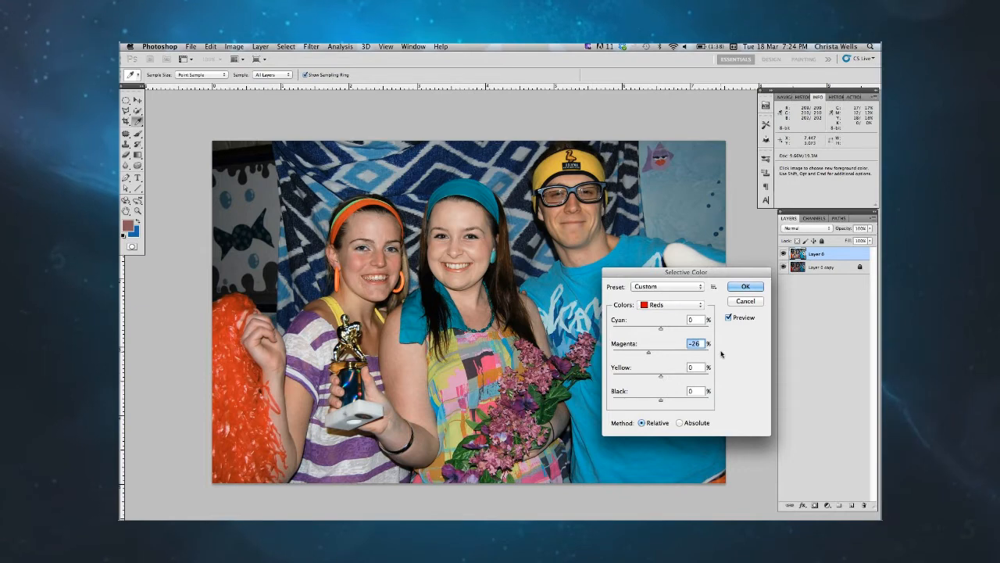
click(728, 318)
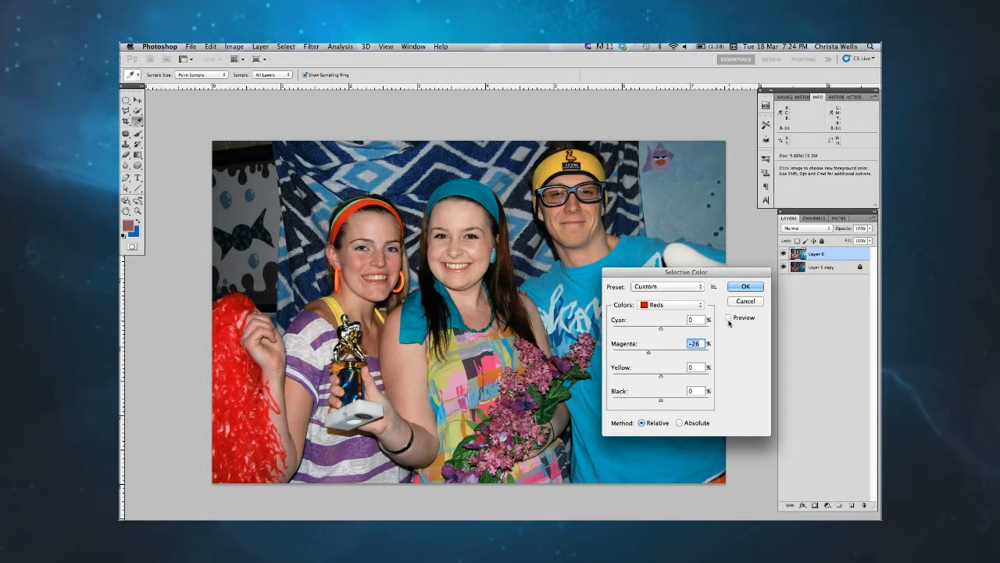
click(728, 318)
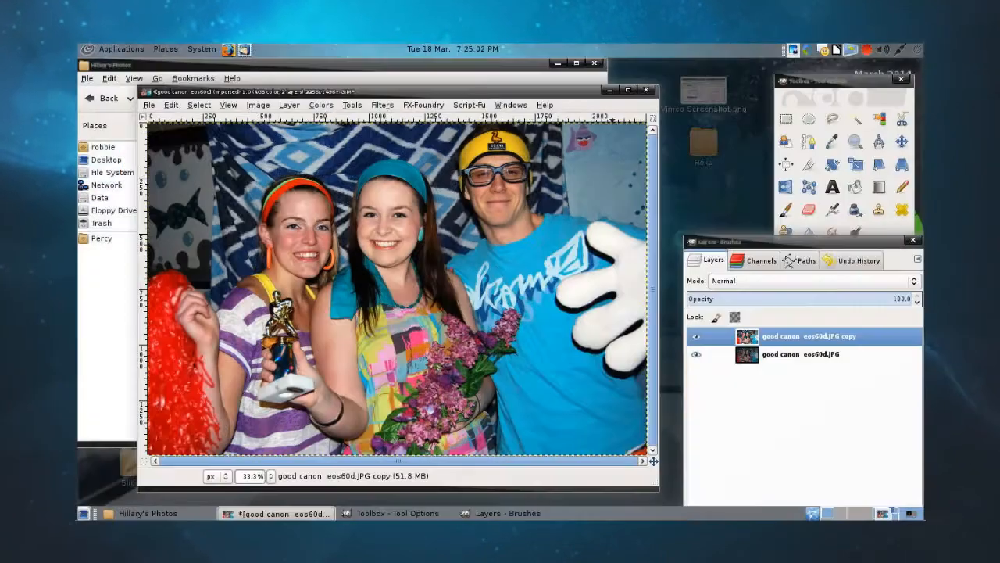
Step: Switch to GIMP and try shifting the copied layer's midtones from magenta toward green with Colour Balance
right_click(537, 191)
mouse_move(571, 278)
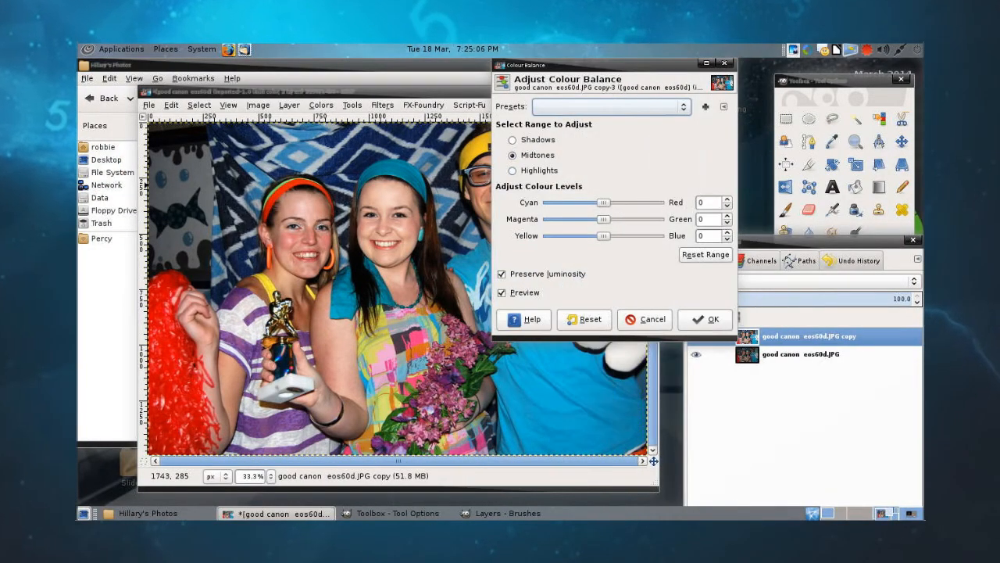
mouse_move(604, 219)
mouse_down()
mouse_move(595, 220)
mouse_move(611, 220)
mouse_up()
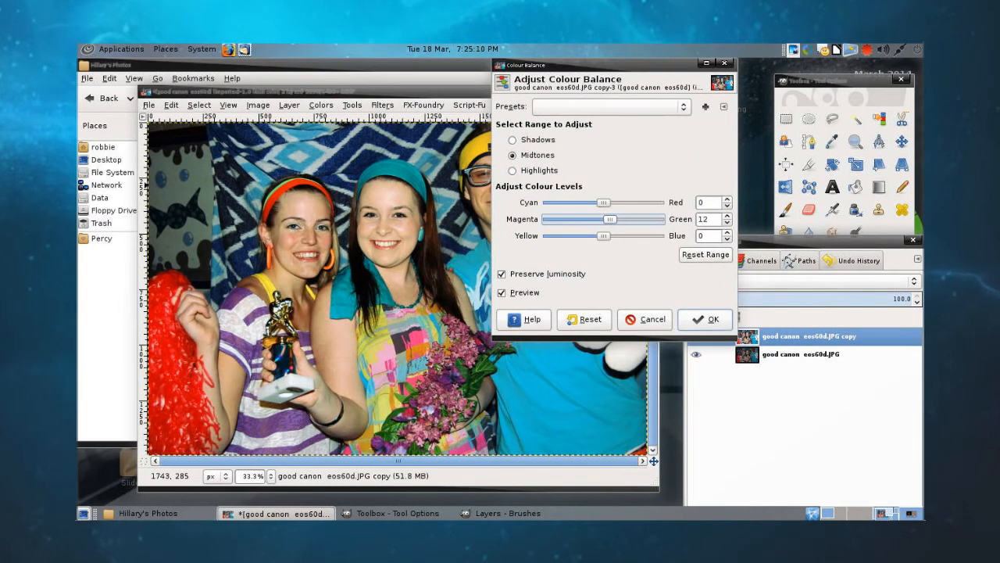
drag(615, 220, 615, 219)
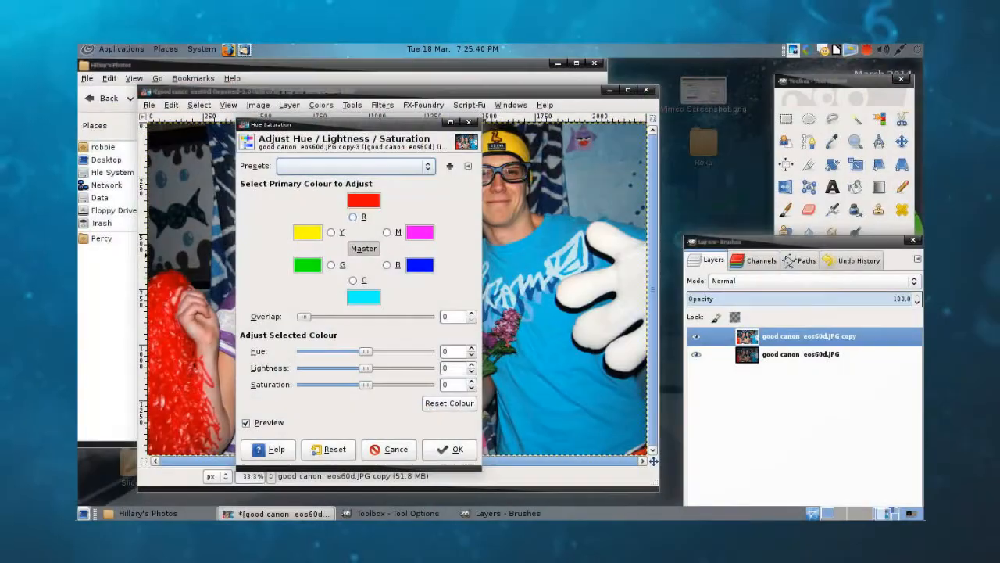
click(353, 217)
drag(356, 124, 566, 120)
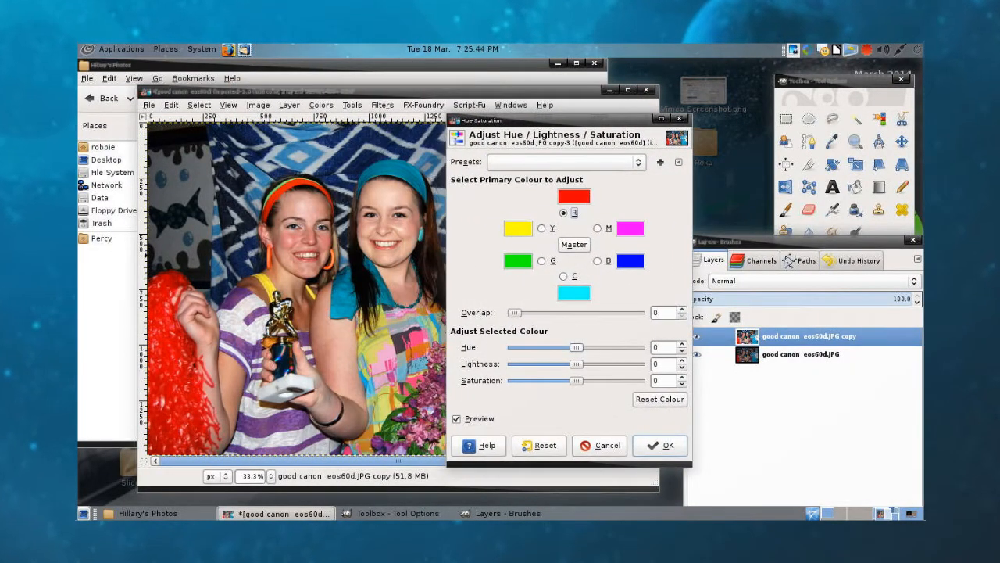
drag(576, 381, 558, 381)
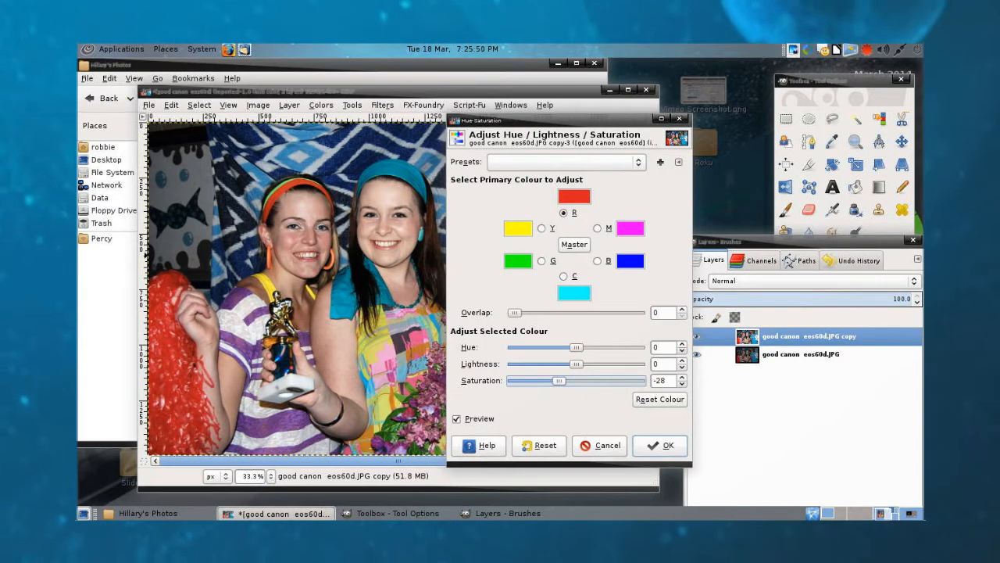
click(602, 445)
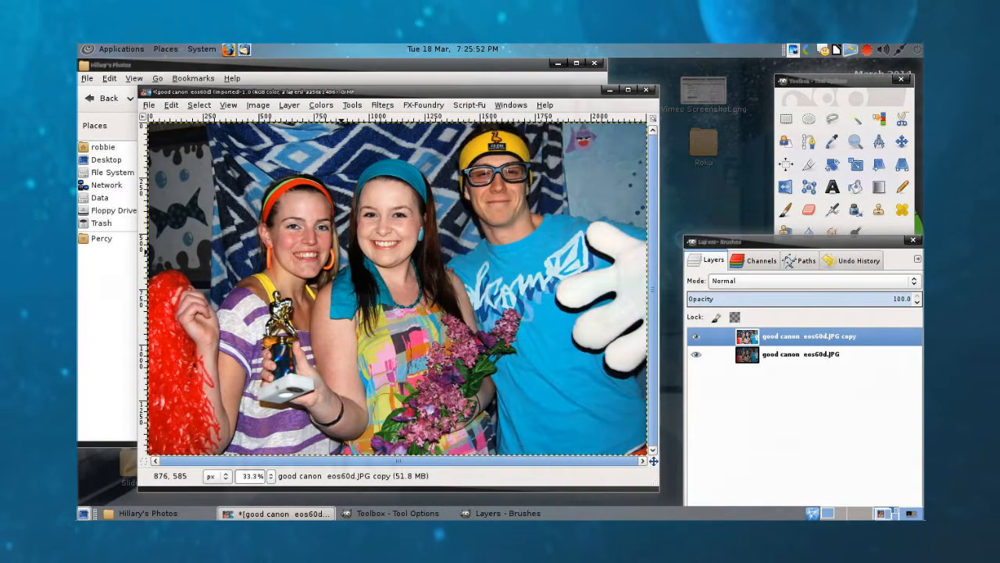
Step: Use Hue-Saturation on the copied layer to set the red primary's saturation to -20, and apply it
right_click(358, 255)
mouse_move(385, 344)
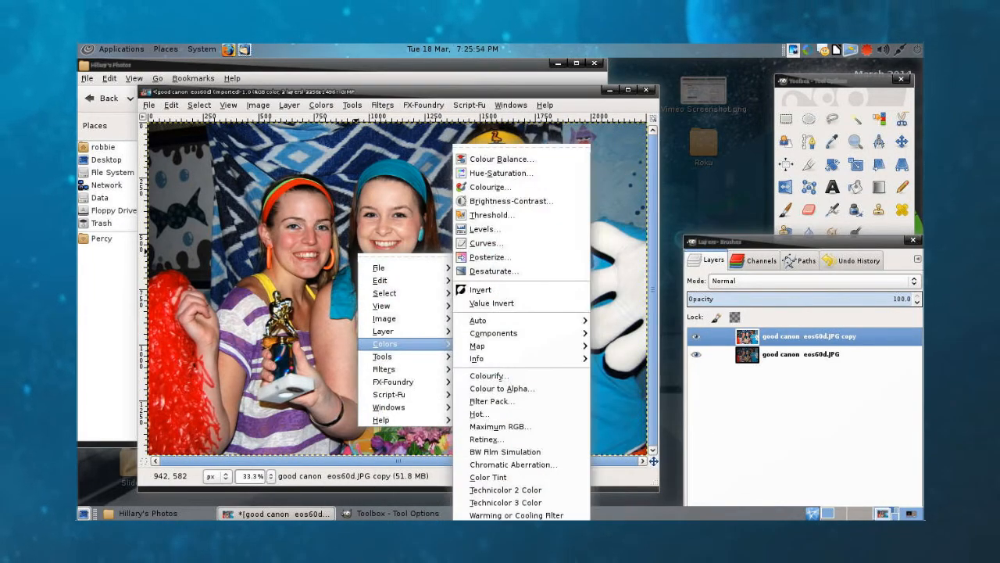
click(500, 173)
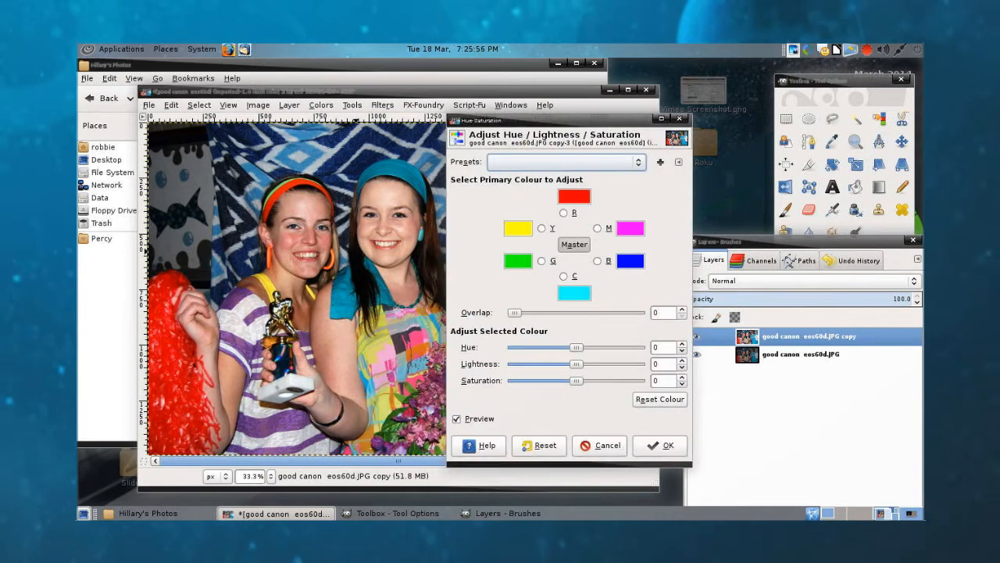
click(563, 213)
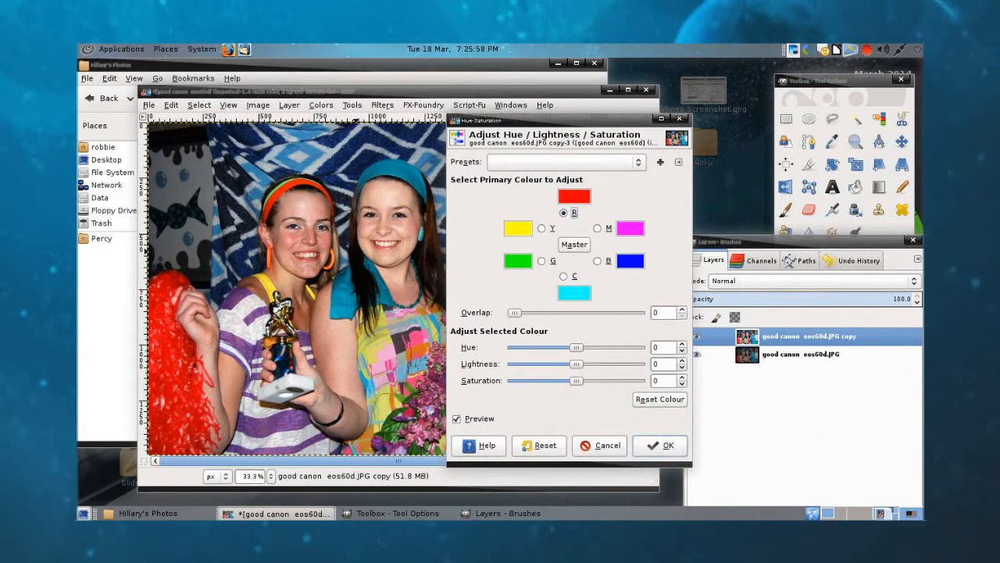
drag(575, 380, 567, 381)
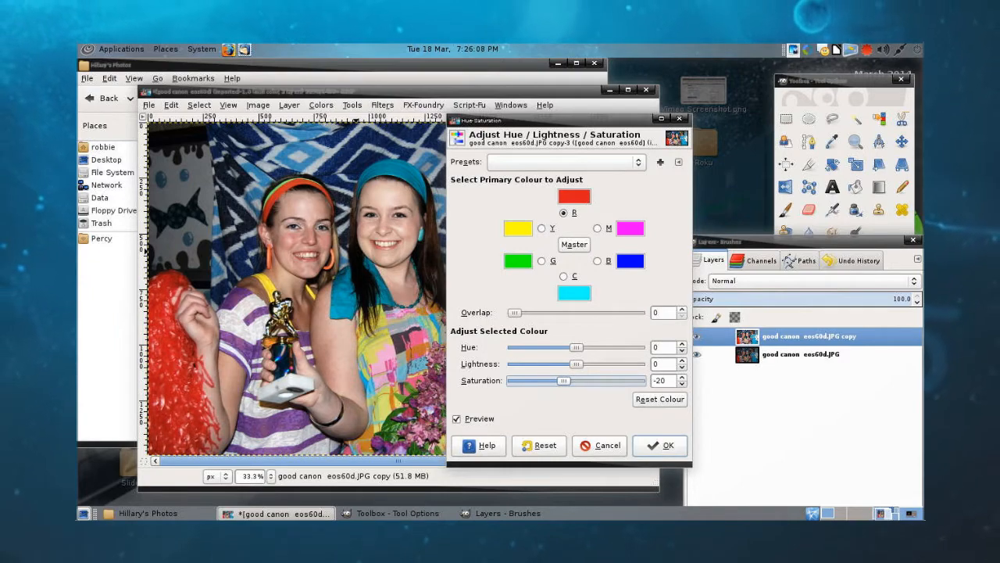
click(661, 446)
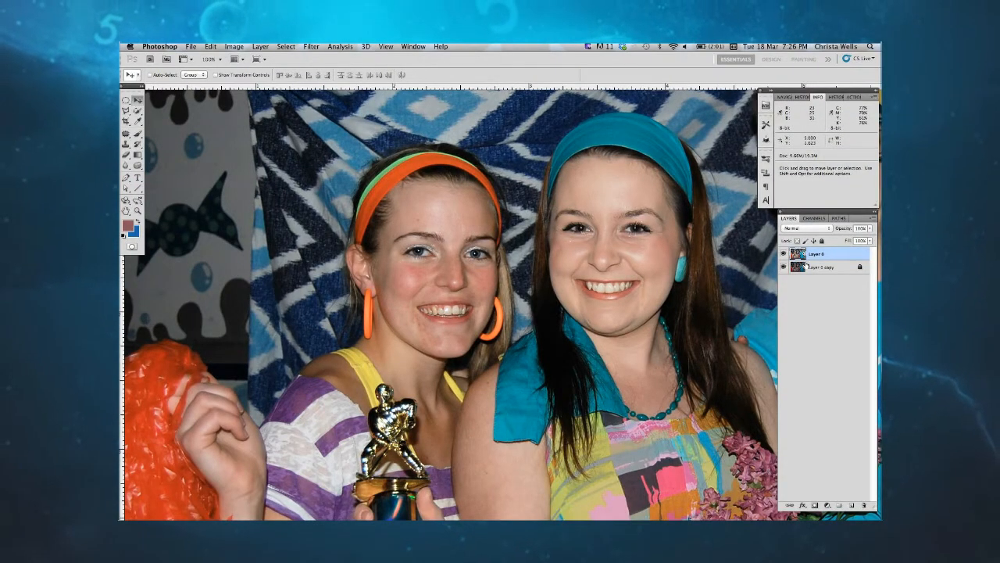
Step: Switch to Photoshop and set up the Brush tool with a size of 66 px and a hardness of 14%
key(b)
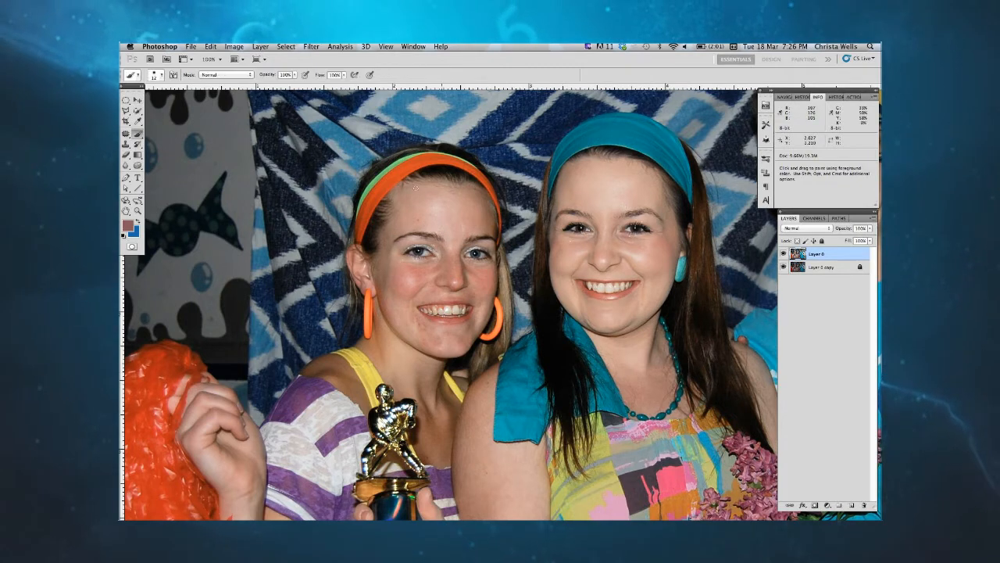
click(159, 74)
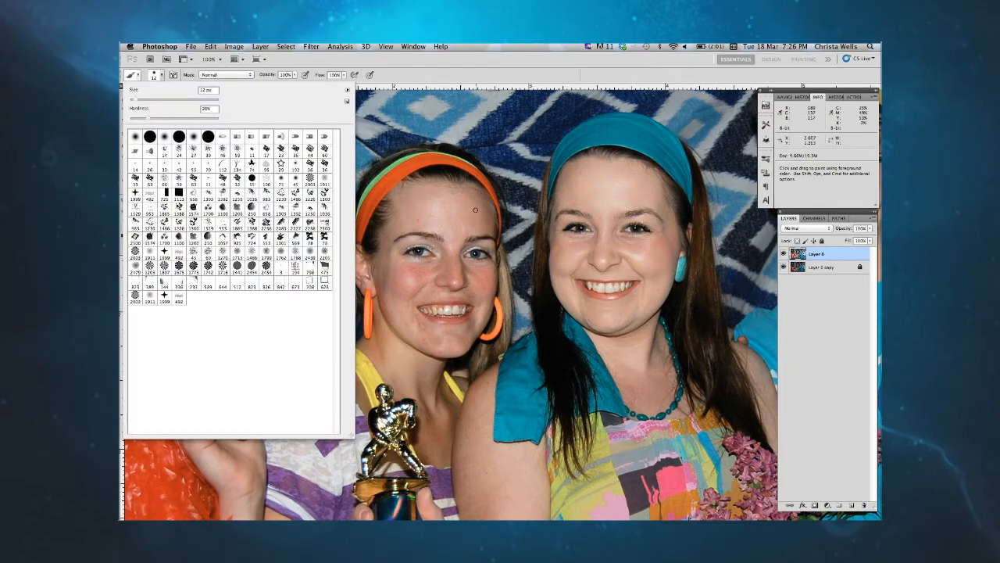
click(457, 224)
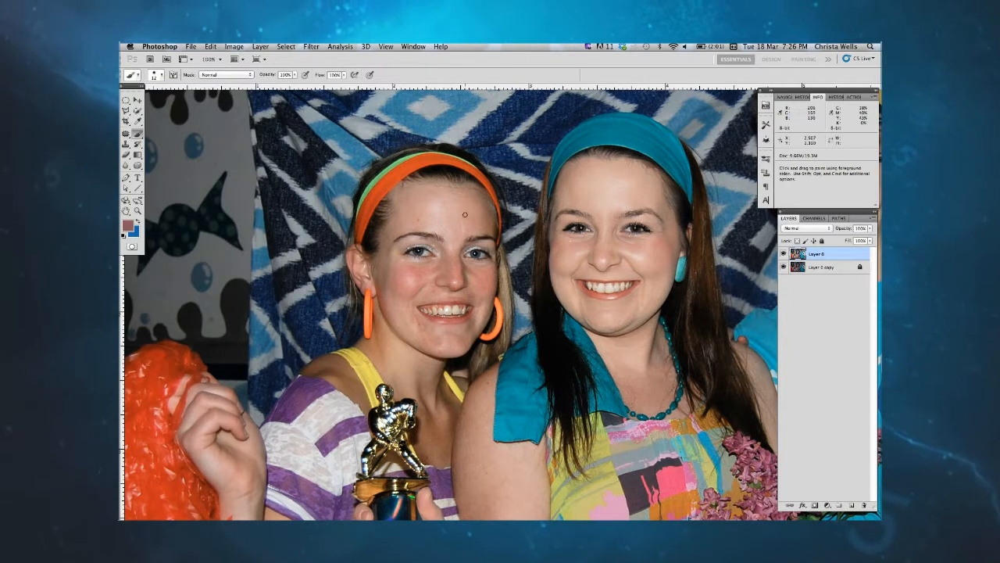
click(160, 74)
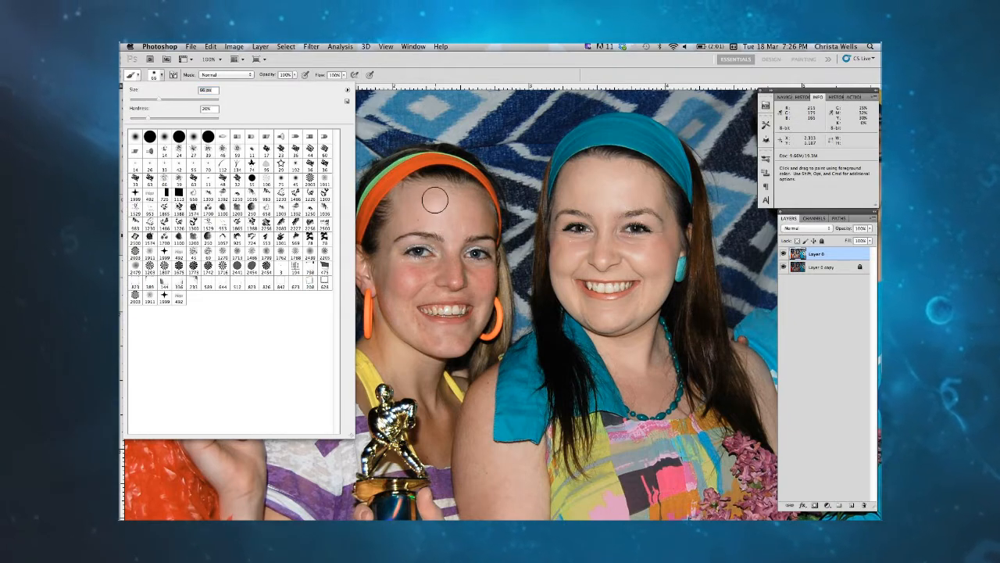
drag(146, 121, 142, 121)
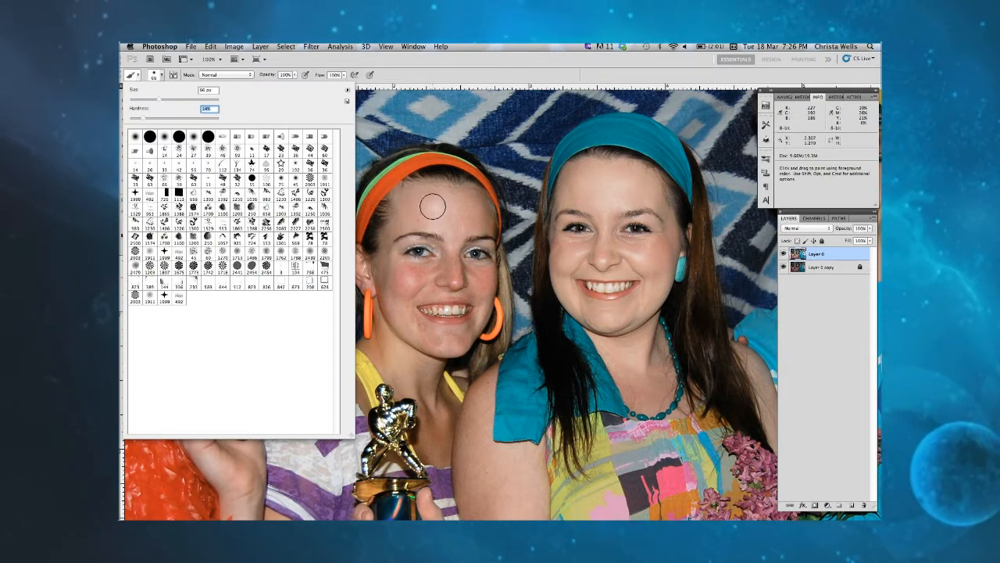
Step: Paint a Quick Mask over the face of the woman in the orange headband and convert it into a selection
click(293, 75)
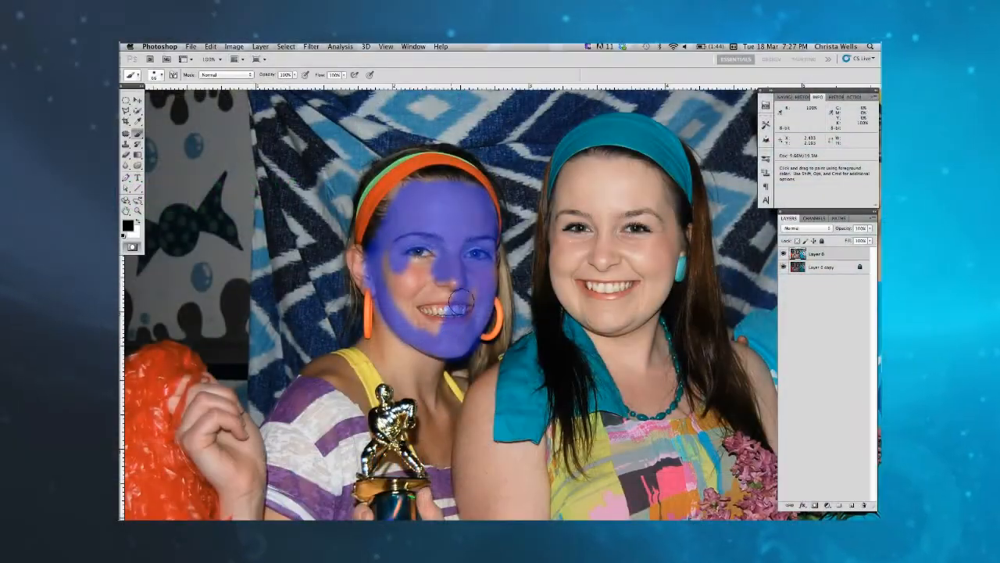
mouse_move(461, 299)
mouse_down()
mouse_move(449, 317)
mouse_move(395, 281)
mouse_move(383, 256)
mouse_up()
drag(418, 294, 434, 313)
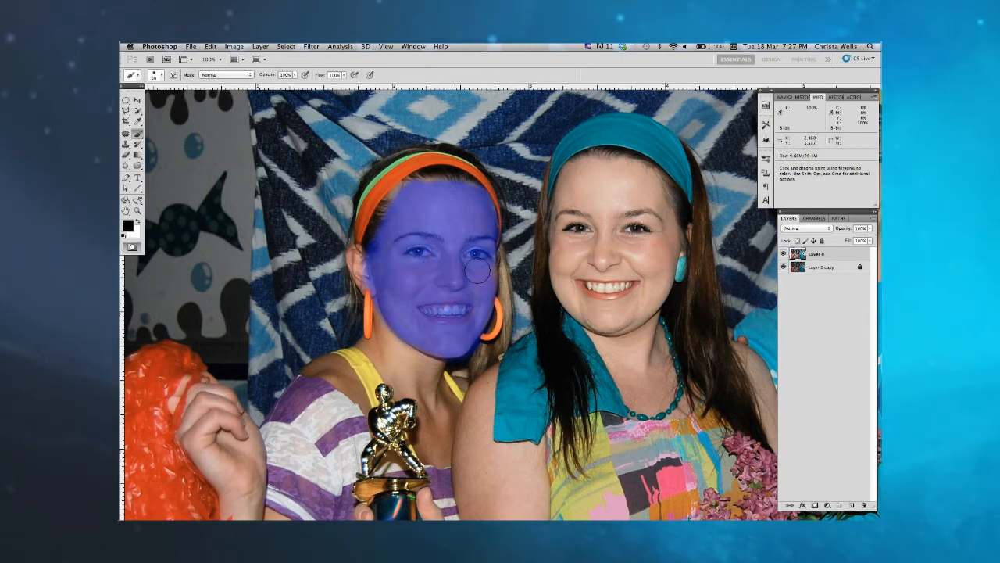
key(q)
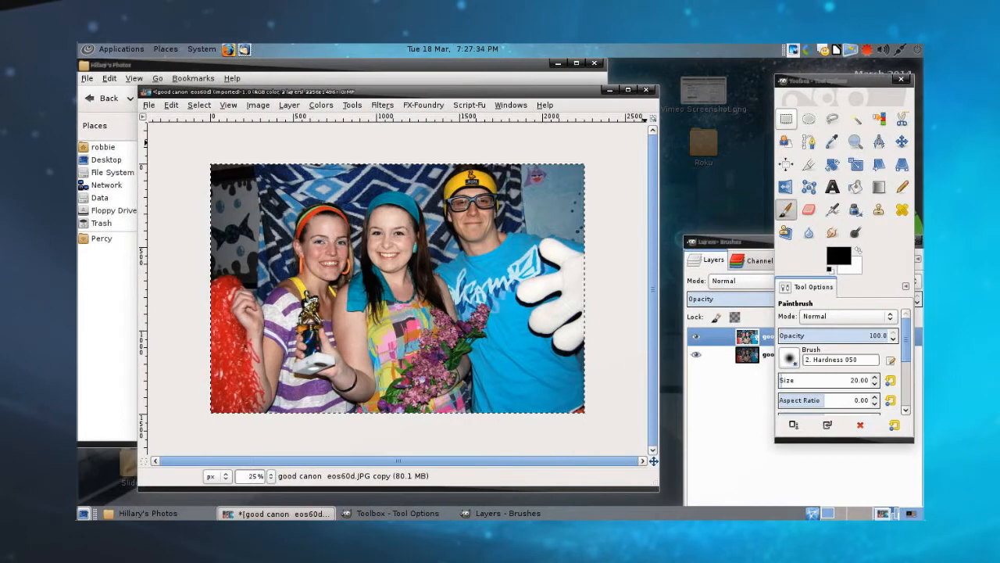
Step: Switch to GIMP, select the entire photo with the Rectangle Select tool active, and turn on Quick Mask
click(787, 118)
click(600, 276)
key(ctrl+a)
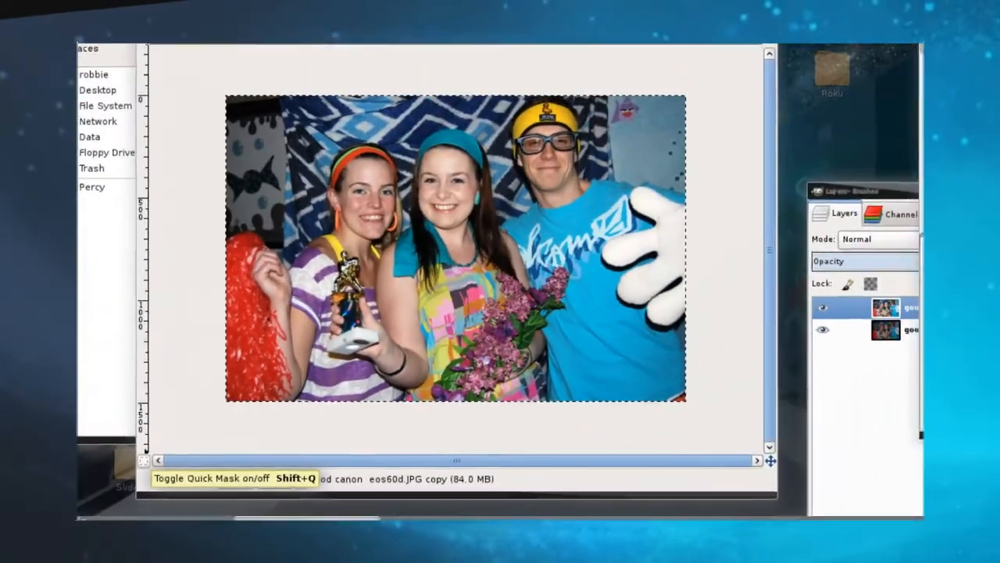
click(143, 455)
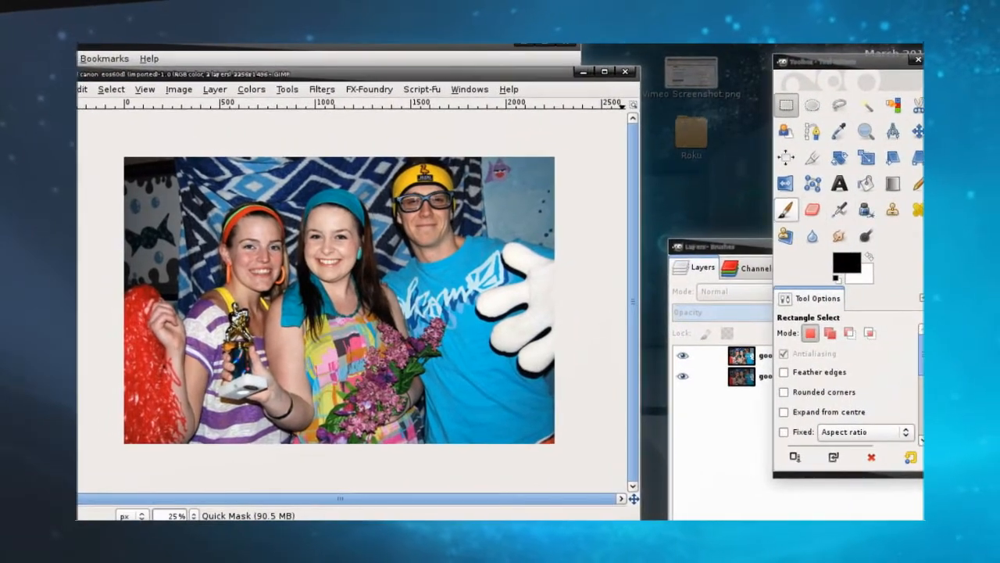
Step: Paint over the orange-headband woman's face using the Hardness 050 Paintbrush at size 217.45, and turn the mask into a selection
click(787, 209)
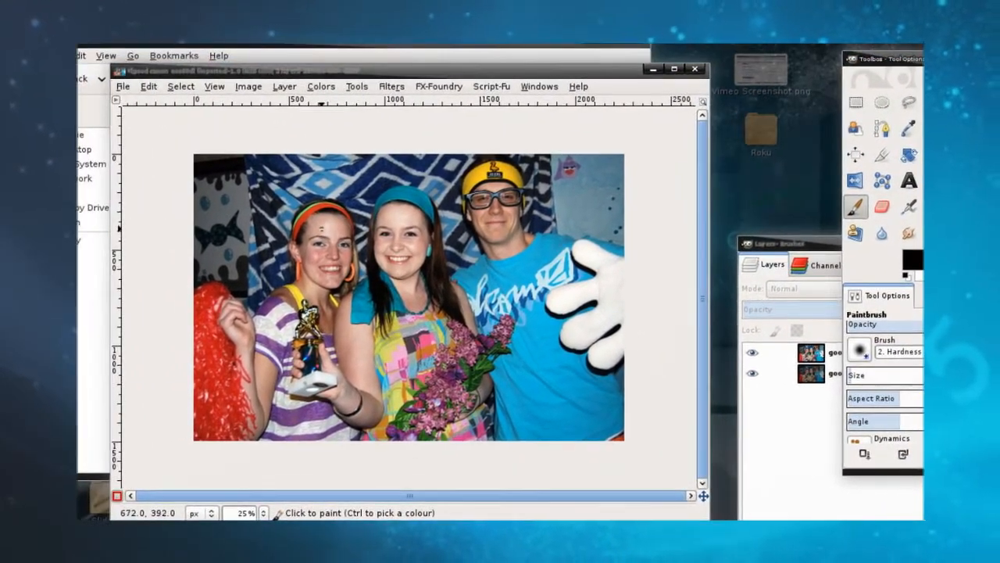
mouse_move(858, 373)
mouse_down()
mouse_move(884, 373)
mouse_move(801, 356)
mouse_up()
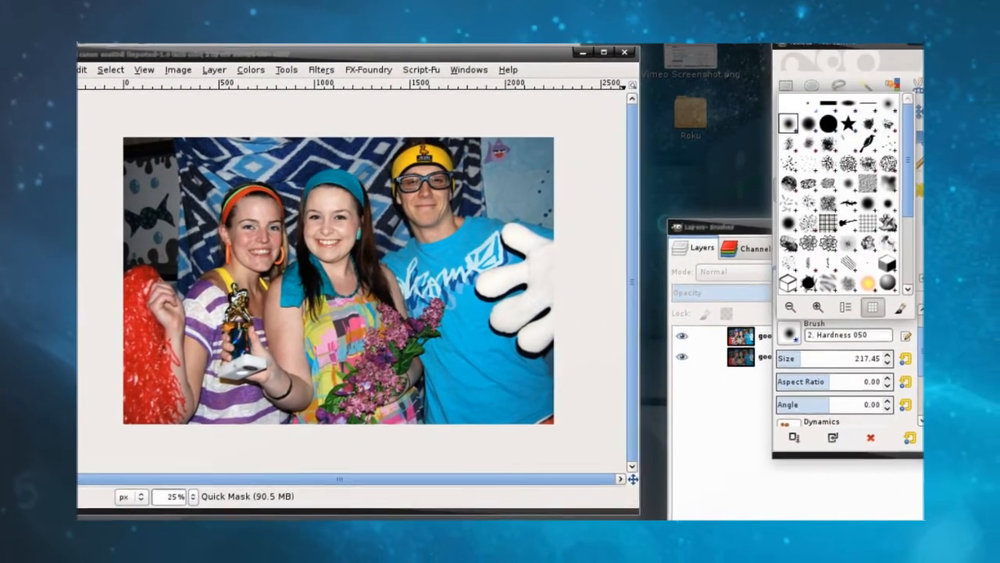
click(372, 284)
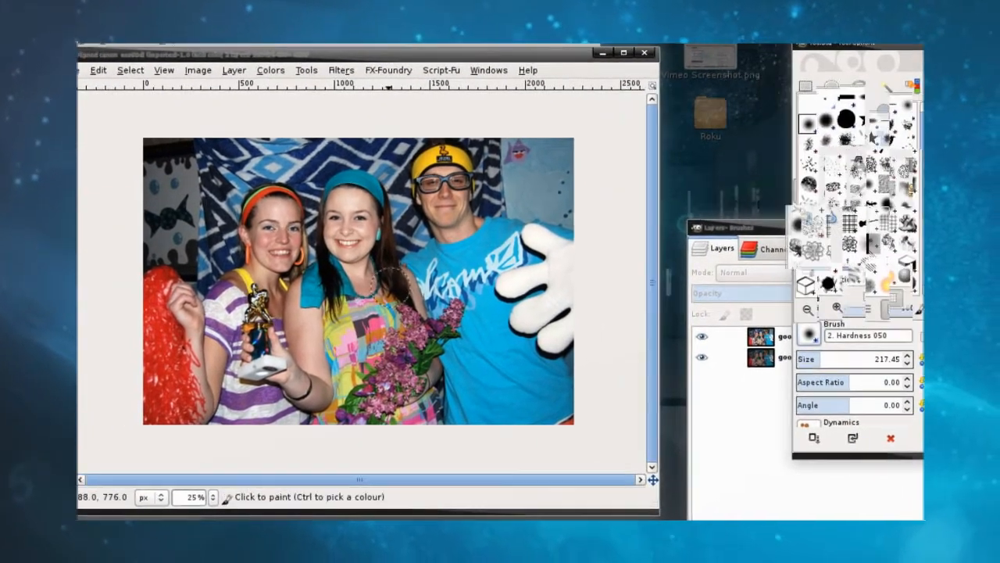
click(250, 224)
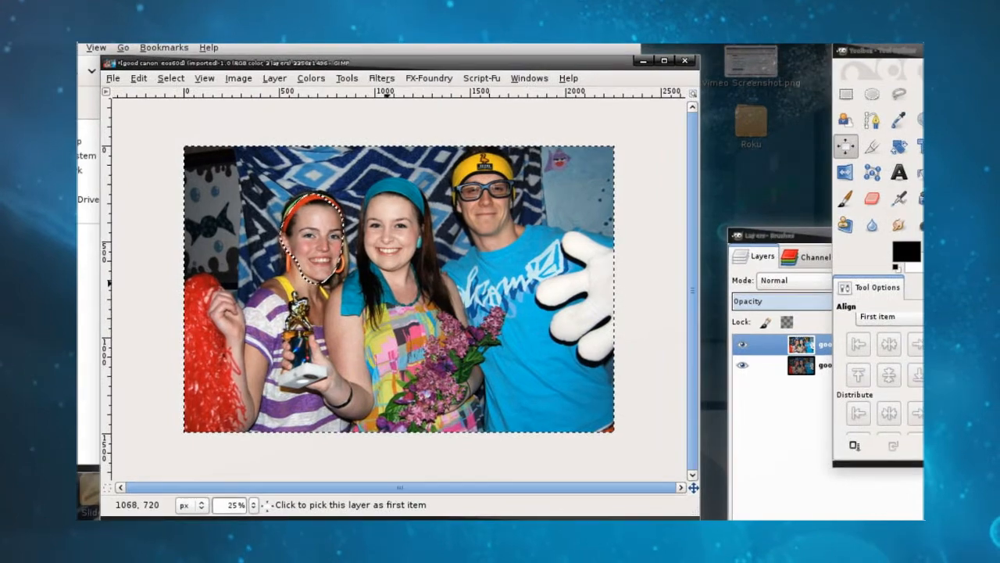
Step: Invert the selection so that only the woman's face is selected
right_click(395, 288)
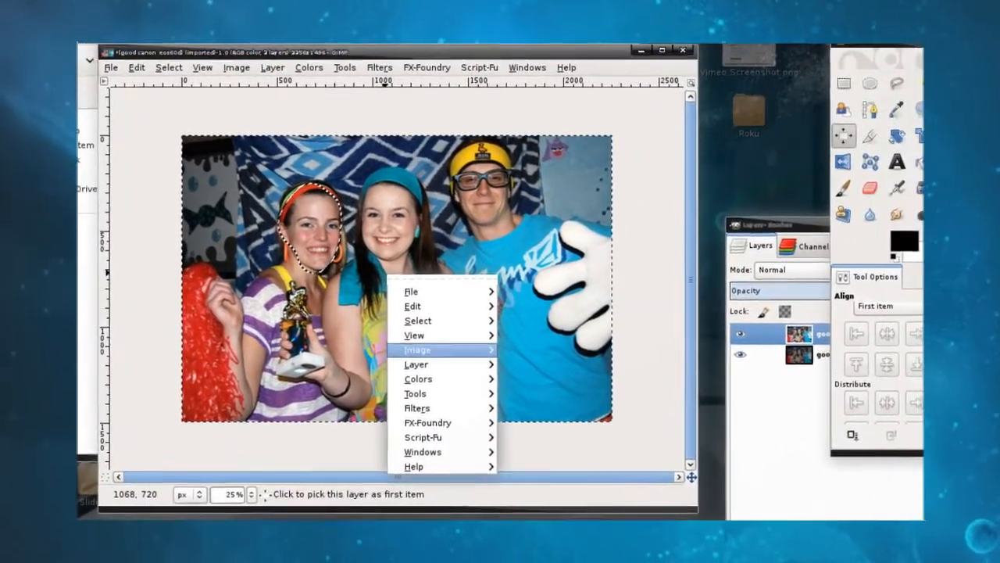
mouse_move(418, 320)
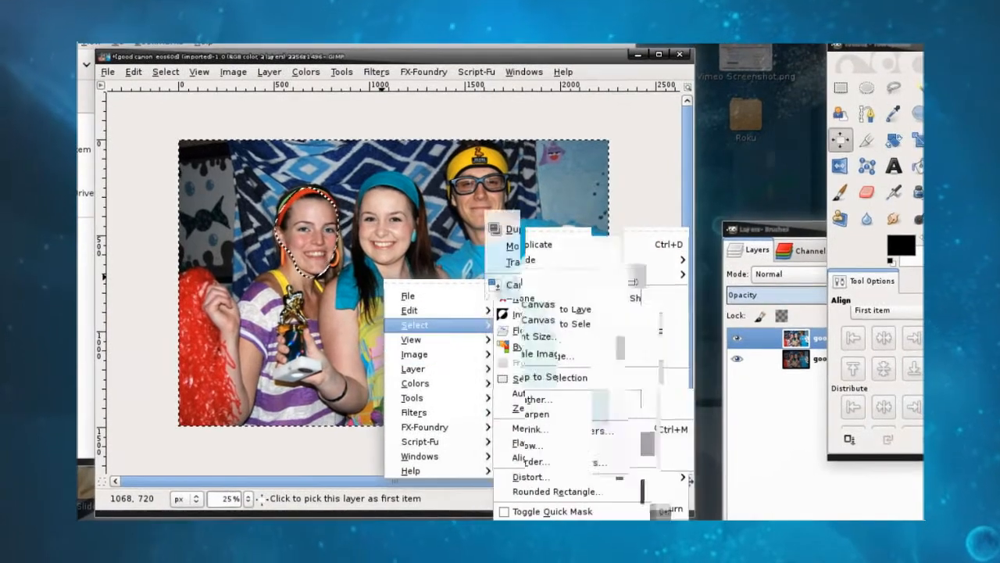
click(547, 317)
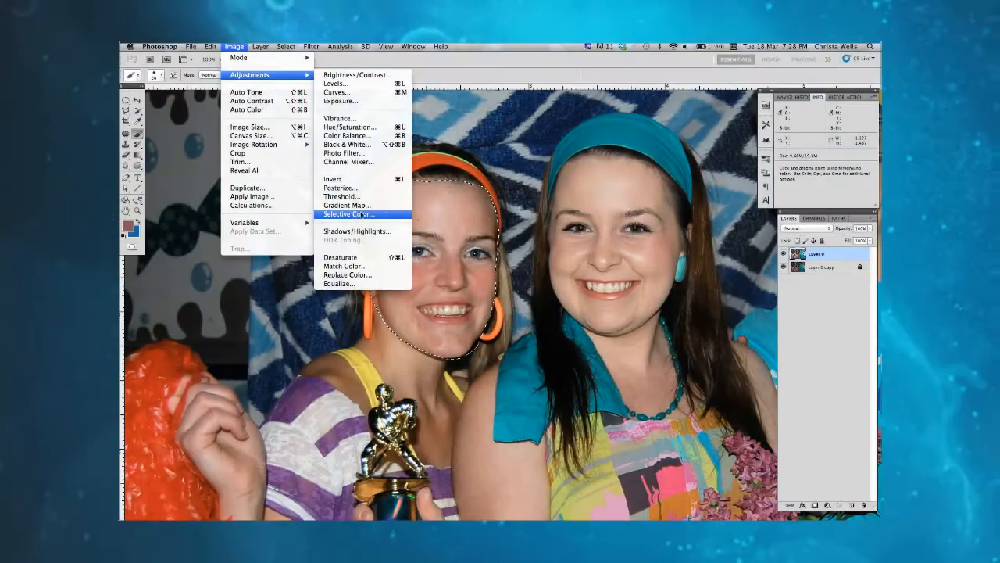
Step: Switch to Photoshop and open the Selective Color adjustment on the reds of the selected face
click(435, 219)
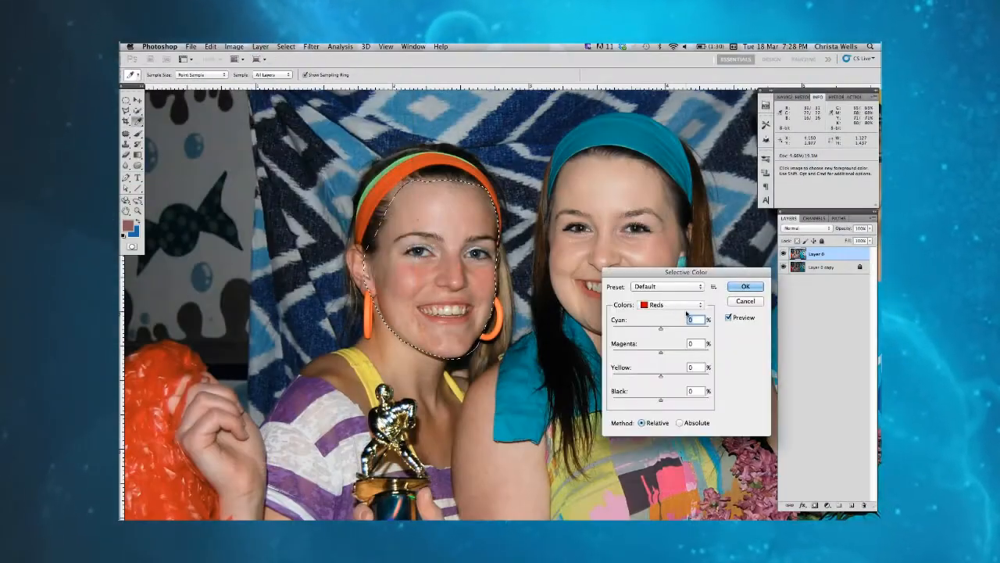
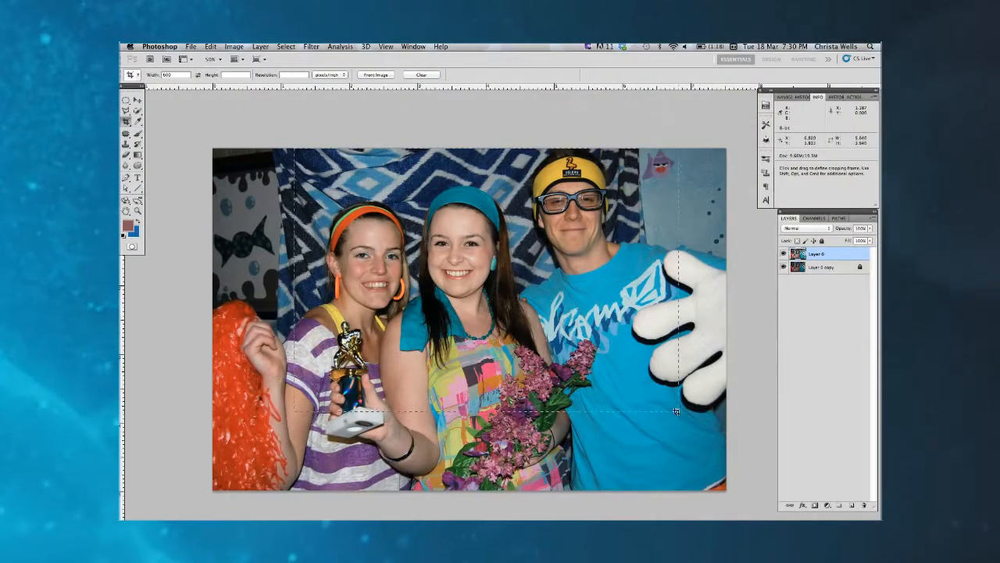
Step: Crop the photo closely around the three people, from just above the yellow headband down to the flowers, cutting off the white glove
drag(676, 411, 669, 429)
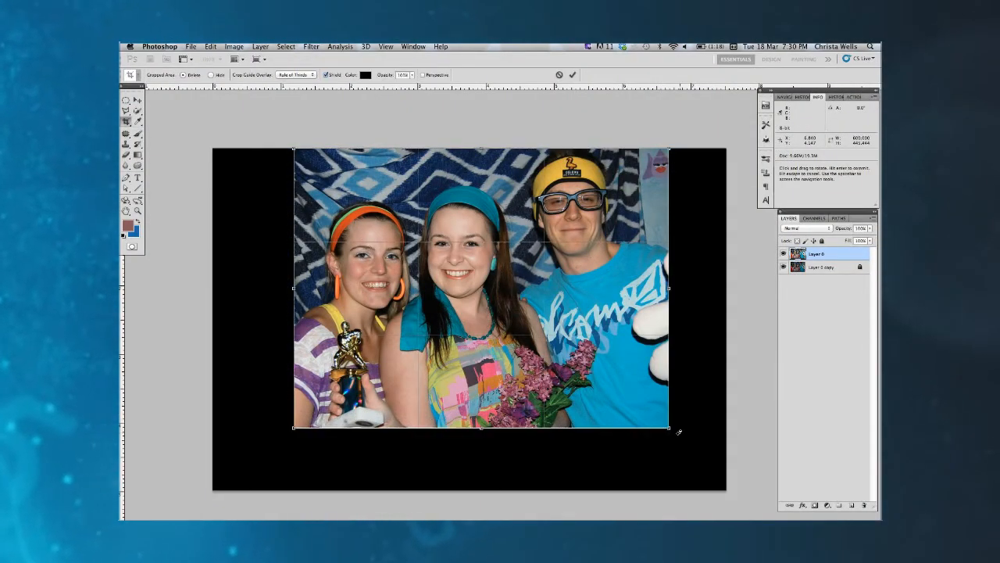
drag(671, 428, 642, 374)
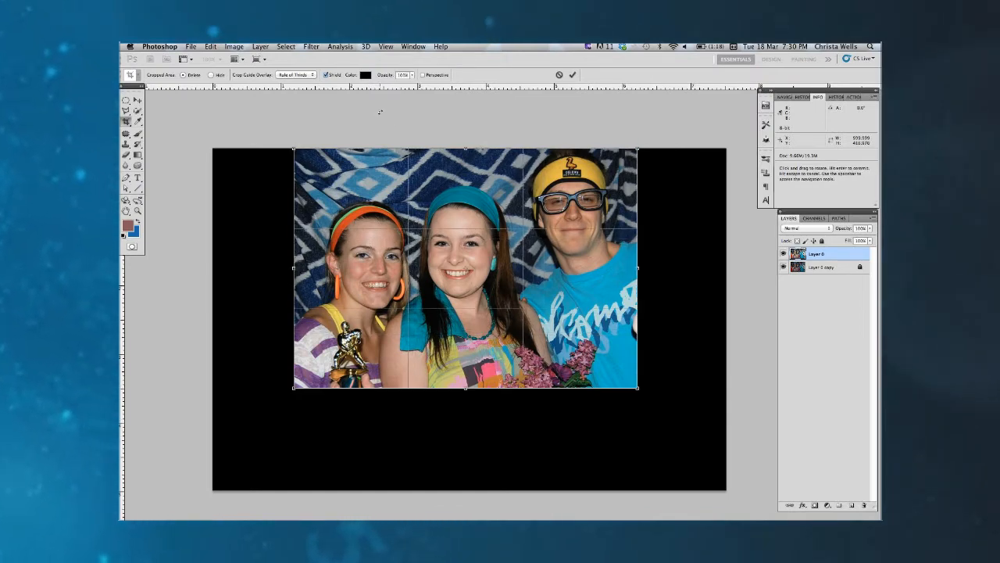
drag(440, 197, 442, 233)
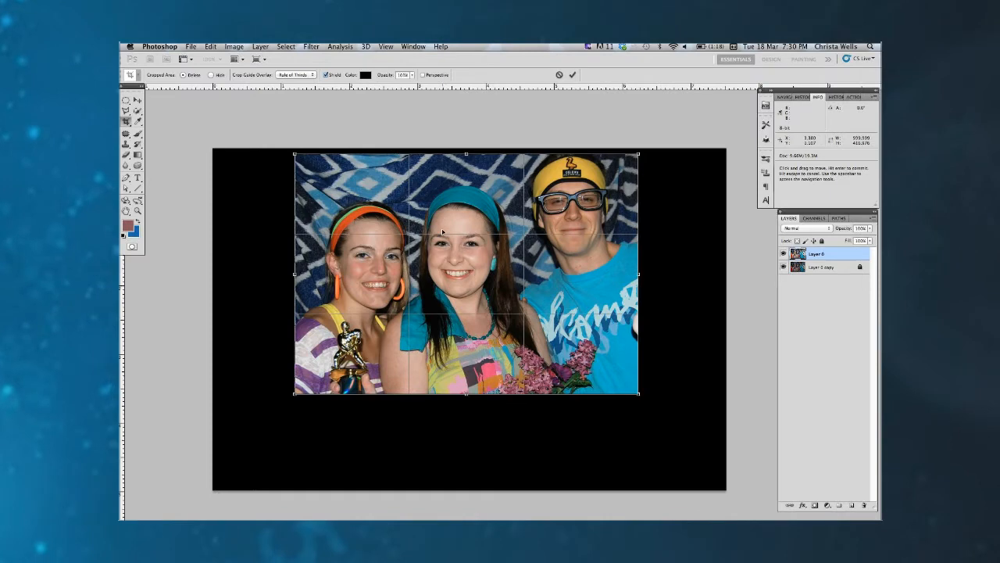
click(573, 75)
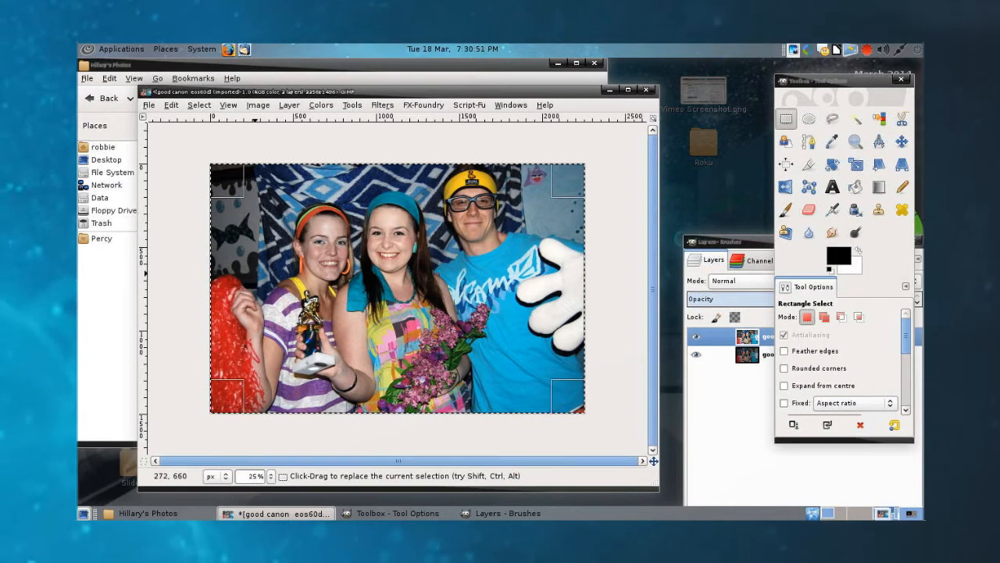
Step: Switch to GIMP, try tightening the rectangular selection's edges around the three people, and clear the selection
drag(233, 276, 247, 228)
drag(582, 238, 545, 270)
drag(422, 397, 422, 353)
drag(400, 177, 398, 180)
drag(518, 273, 507, 275)
click(600, 207)
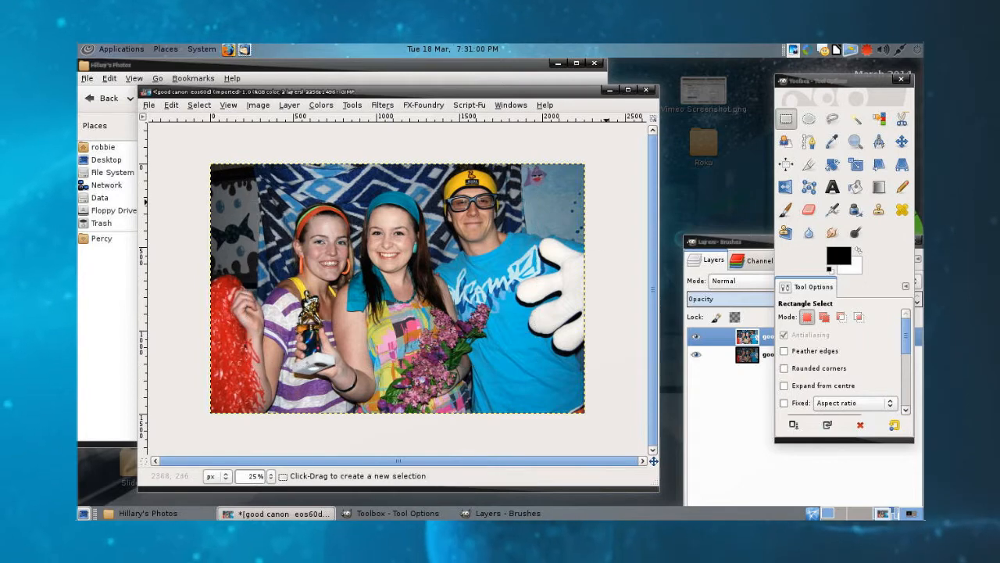
Step: Try an elliptical selection around the two women, widen it to include the man, and clear it
click(809, 118)
drag(293, 180, 429, 351)
drag(423, 261, 512, 263)
click(605, 258)
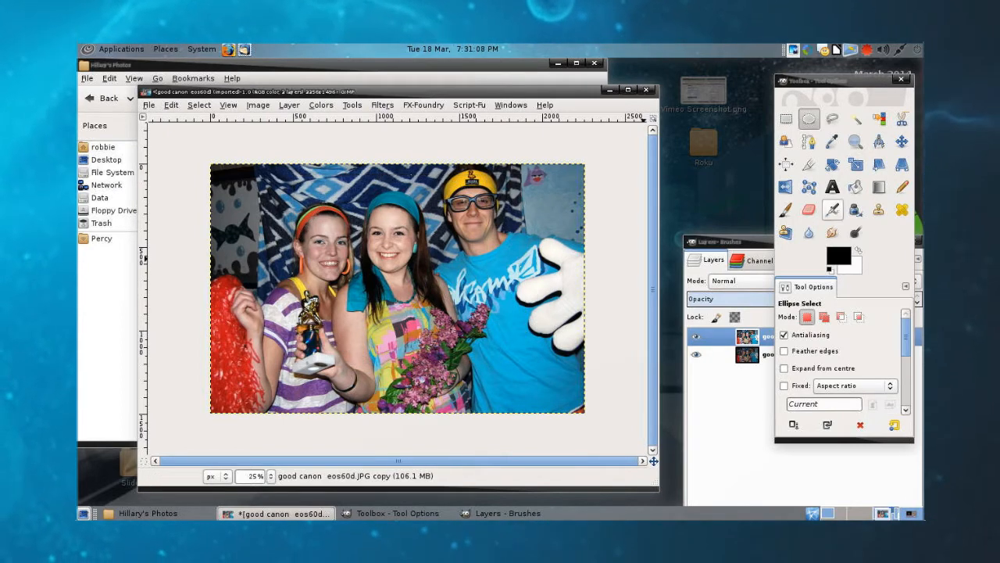
Step: Examine the options of the Crop tool, including its aspect ratio, position and size settings
click(809, 164)
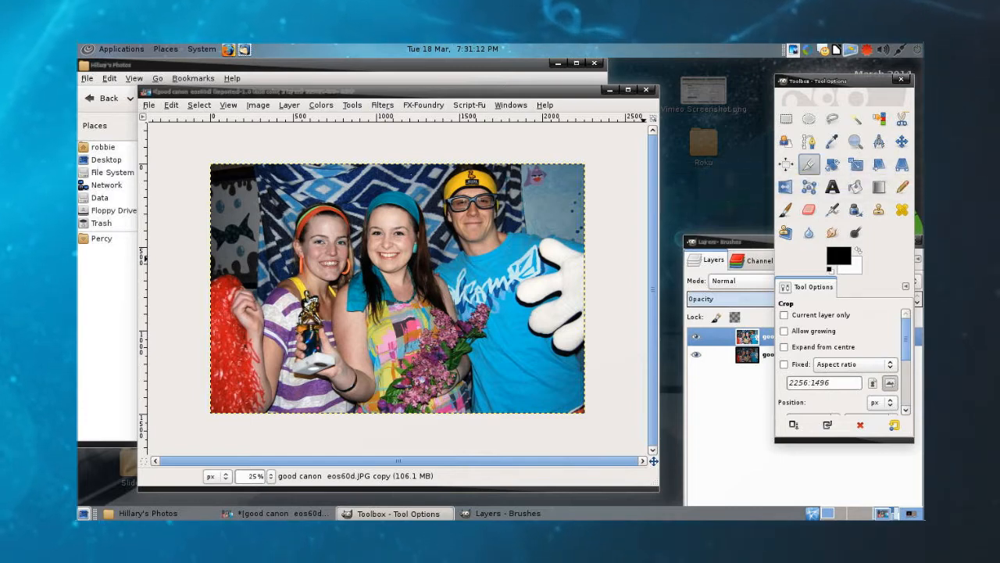
scroll(840, 359, down, 5)
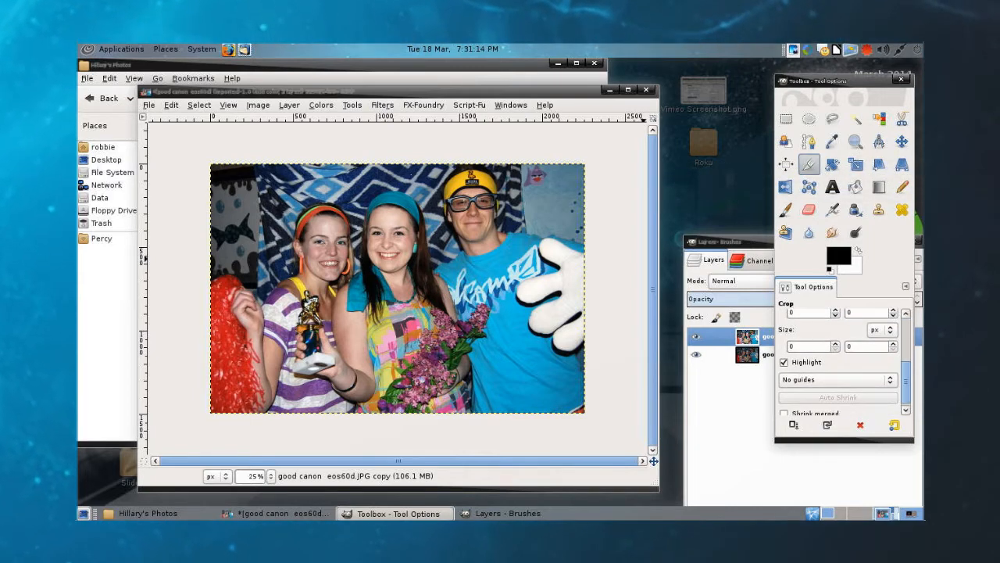
scroll(840, 360, up, 5)
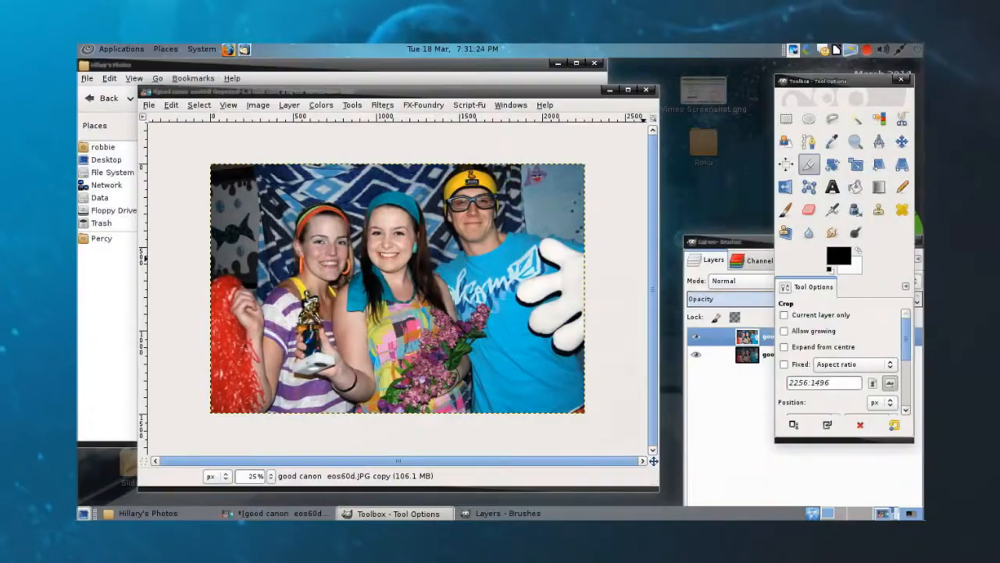
Step: Draw a rectangular selection around the three people and extend its edges to about 1864 px wide, reaching the photo's upper border
click(786, 118)
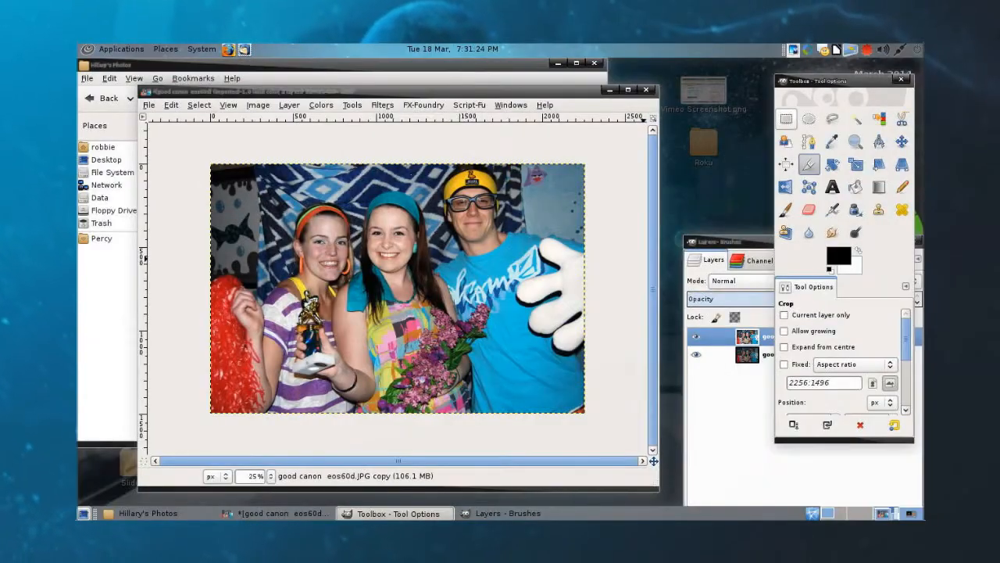
click(265, 184)
drag(256, 177, 533, 340)
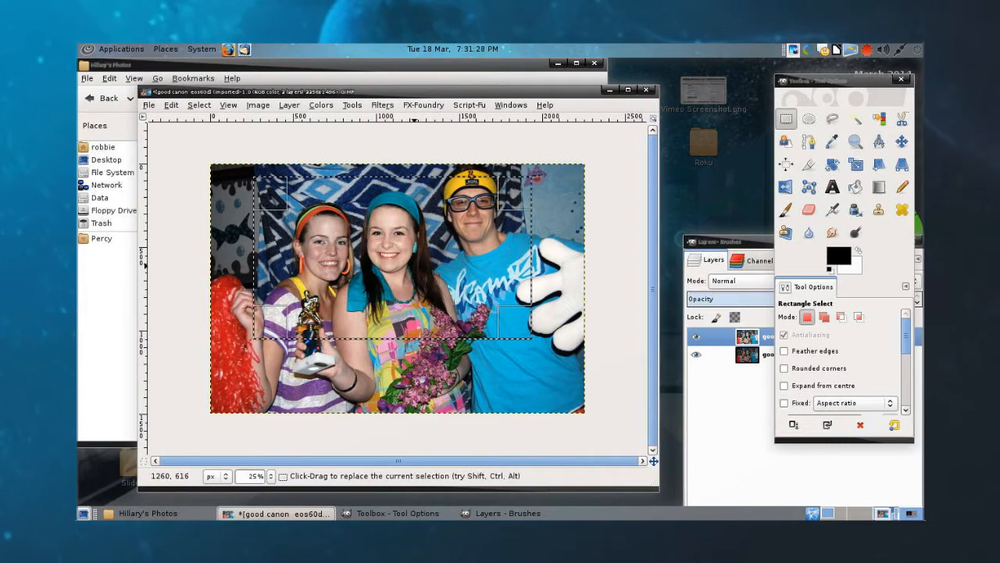
drag(510, 261, 532, 258)
drag(429, 199, 429, 183)
drag(455, 324, 455, 335)
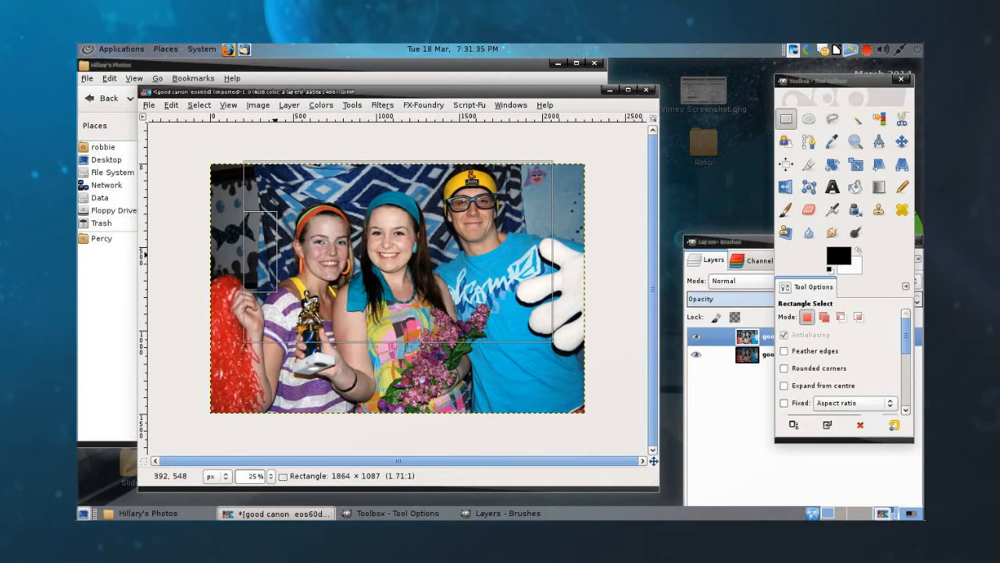
Step: Crop the image to the rectangular selection around the three people
right_click(408, 287)
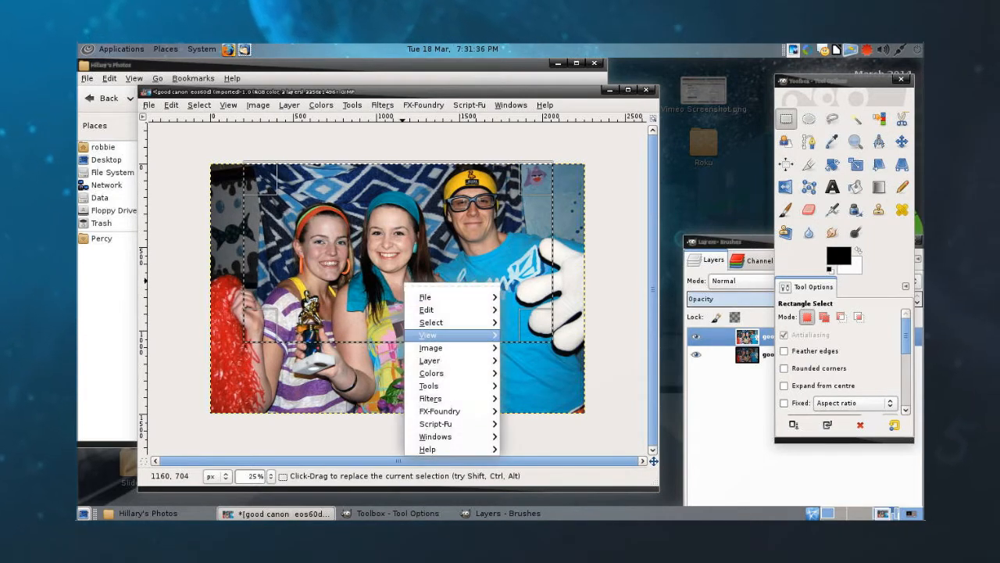
mouse_move(430, 347)
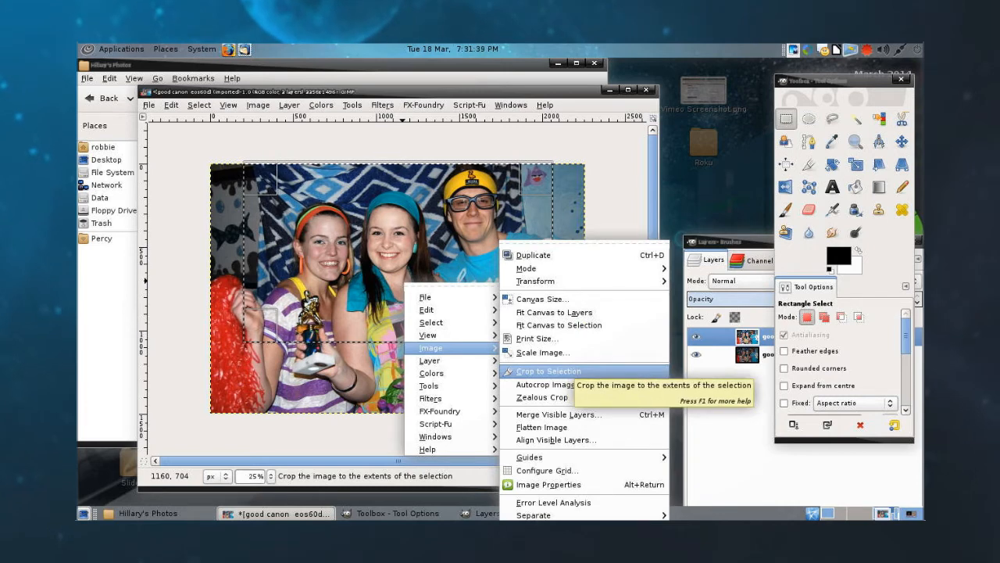
click(547, 371)
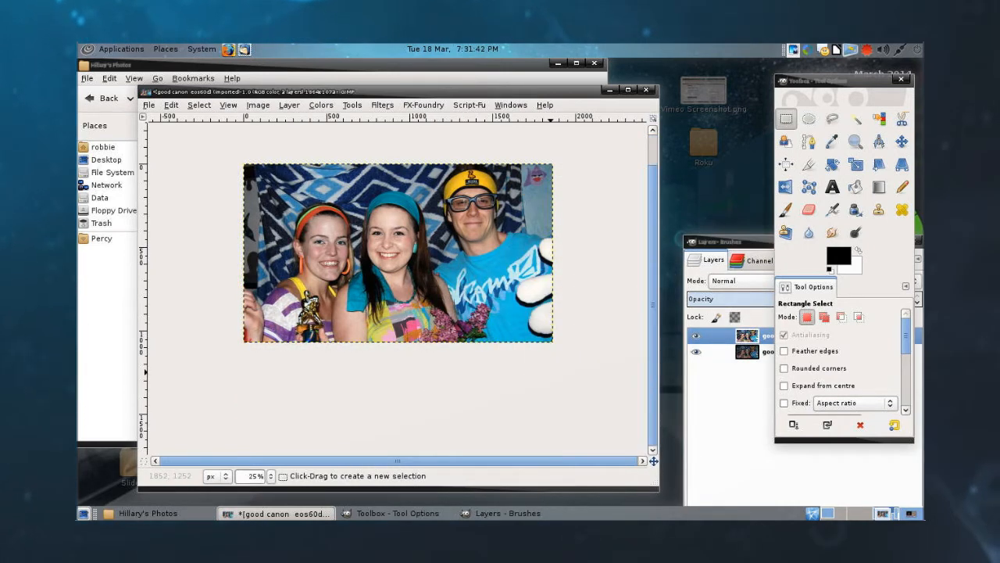
Step: Check the cropped canvas size in inches without resizing it, and undo the crop
right_click(438, 228)
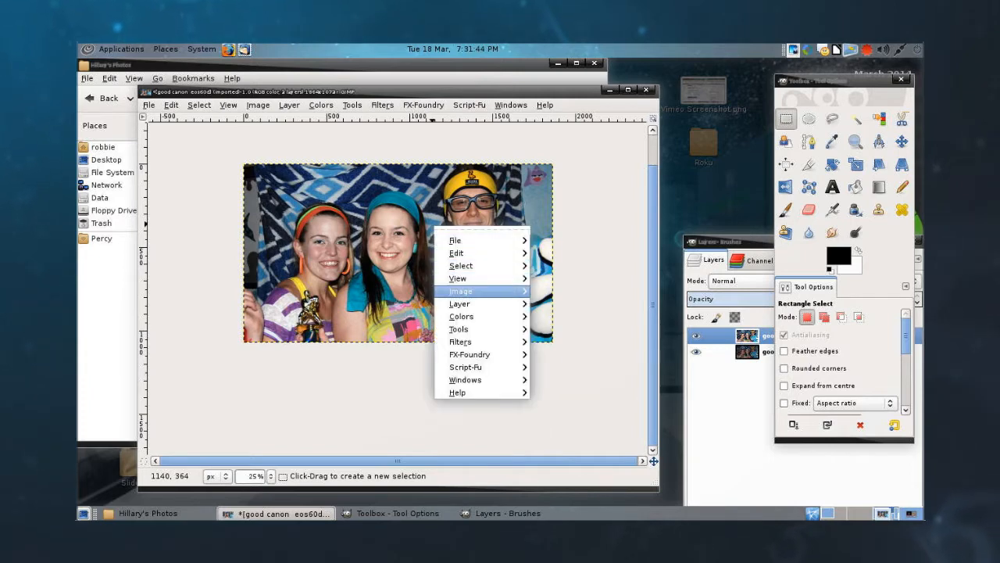
mouse_move(469, 291)
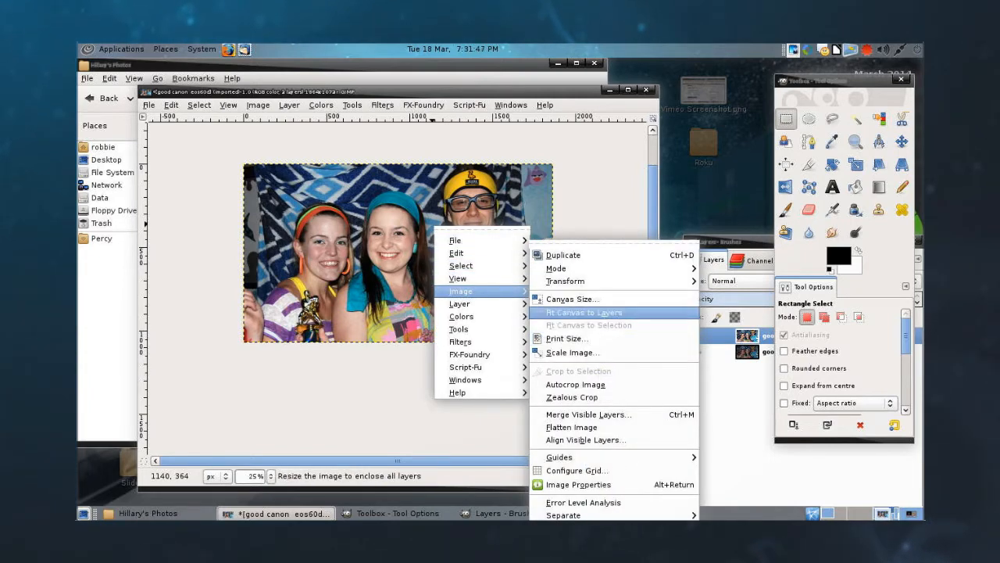
click(569, 299)
click(510, 187)
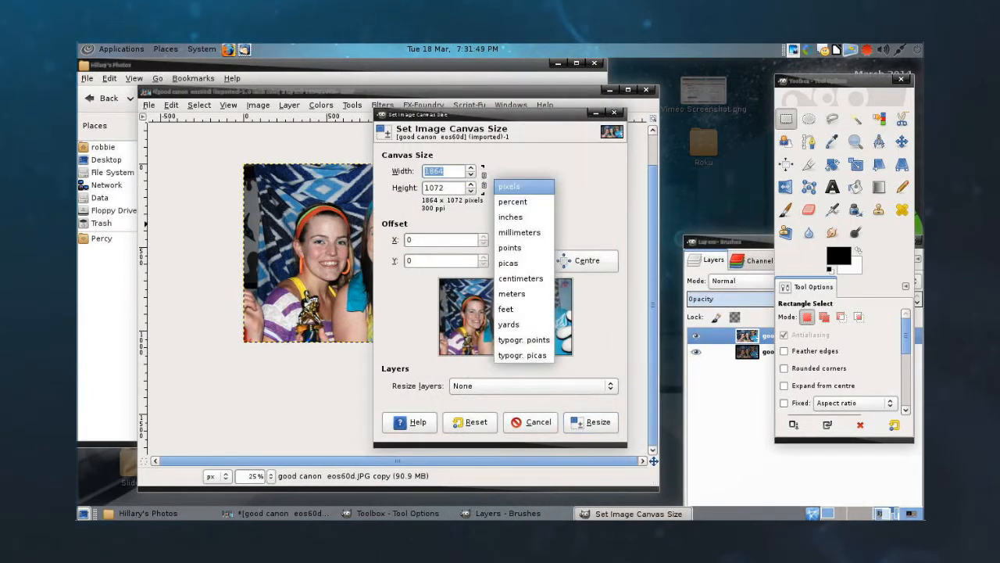
click(512, 216)
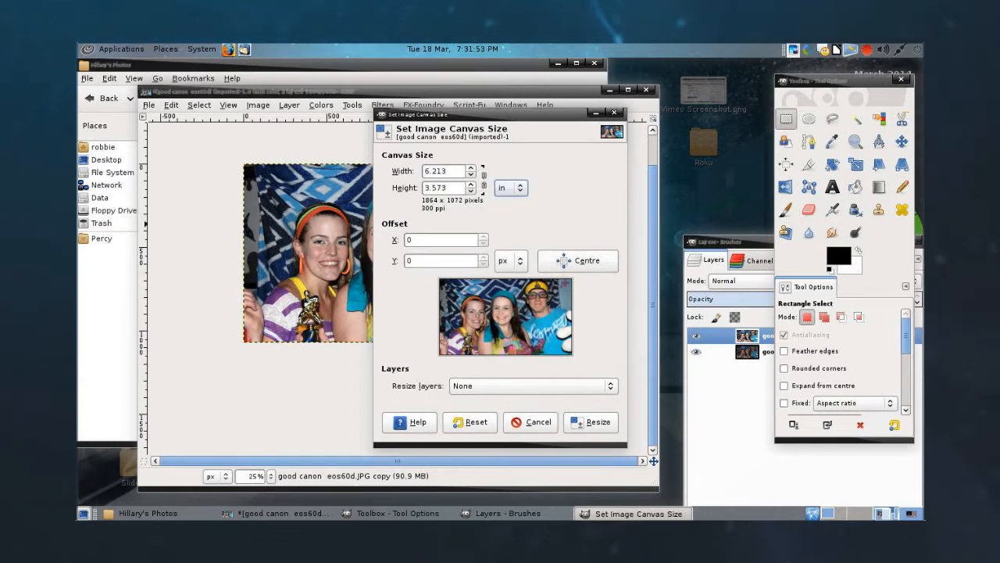
click(531, 422)
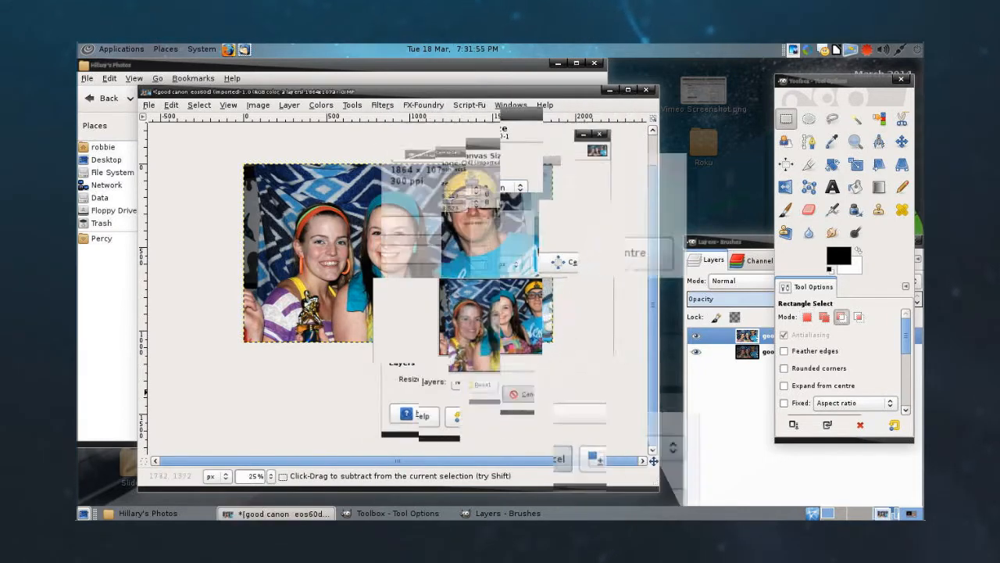
key(ctrl+z)
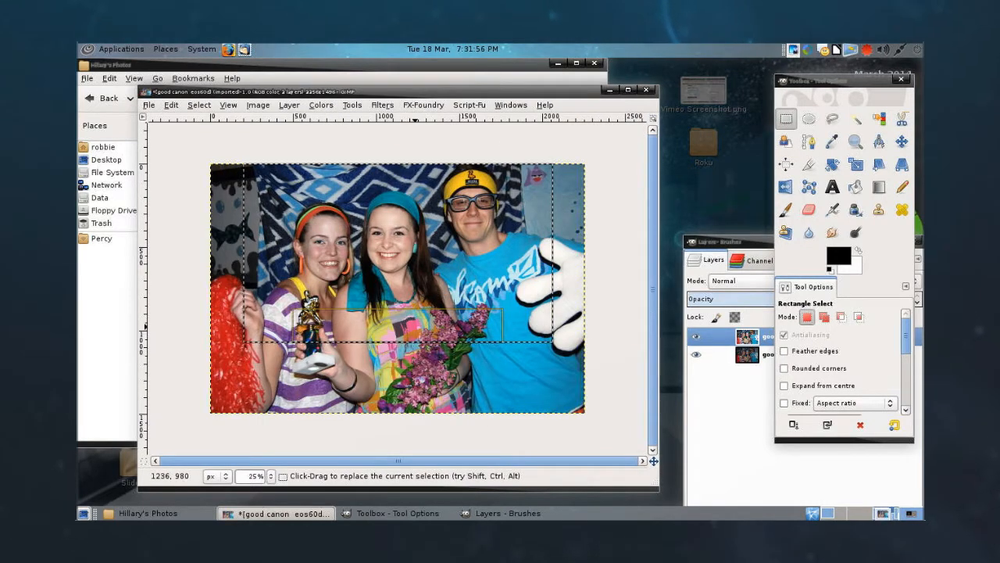
Step: Extend the selection's lower edge to make it about 1160 px tall, and crop the image to it
drag(416, 326, 416, 340)
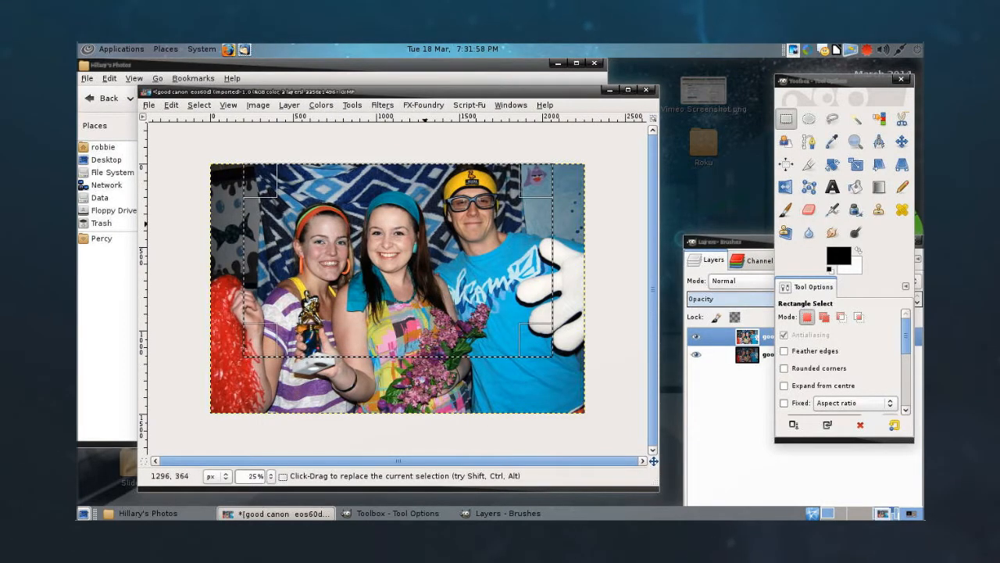
right_click(444, 258)
mouse_move(470, 320)
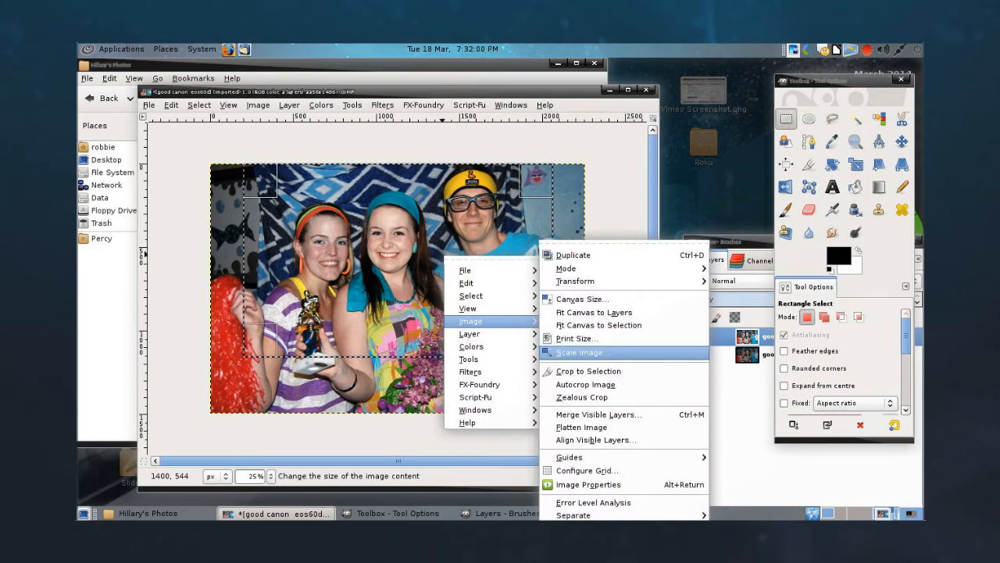
click(586, 371)
Step: Check the taller crop's canvas size in inches, cancel the resize, and undo this crop as well
right_click(435, 246)
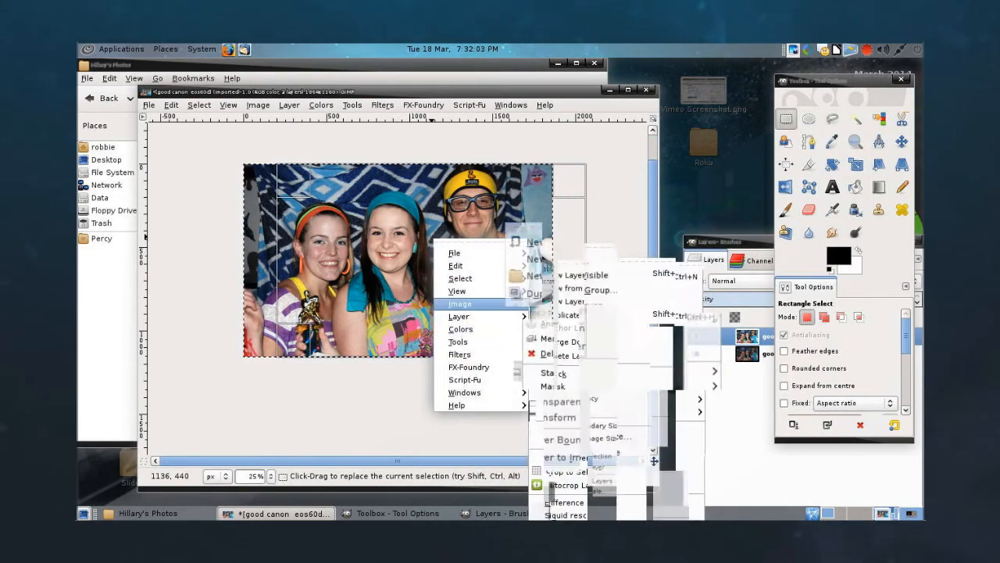
mouse_move(469, 303)
click(571, 298)
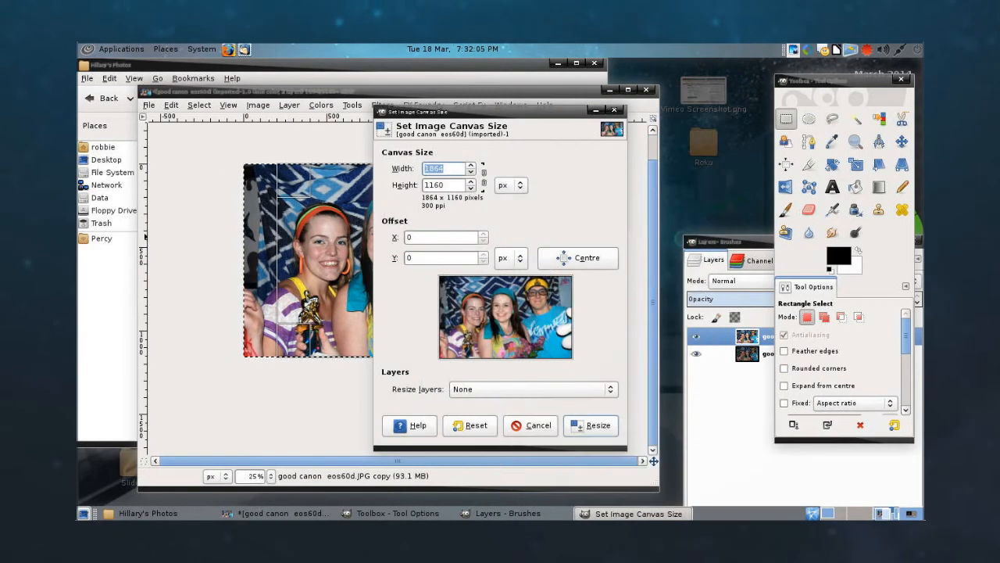
click(510, 184)
click(512, 216)
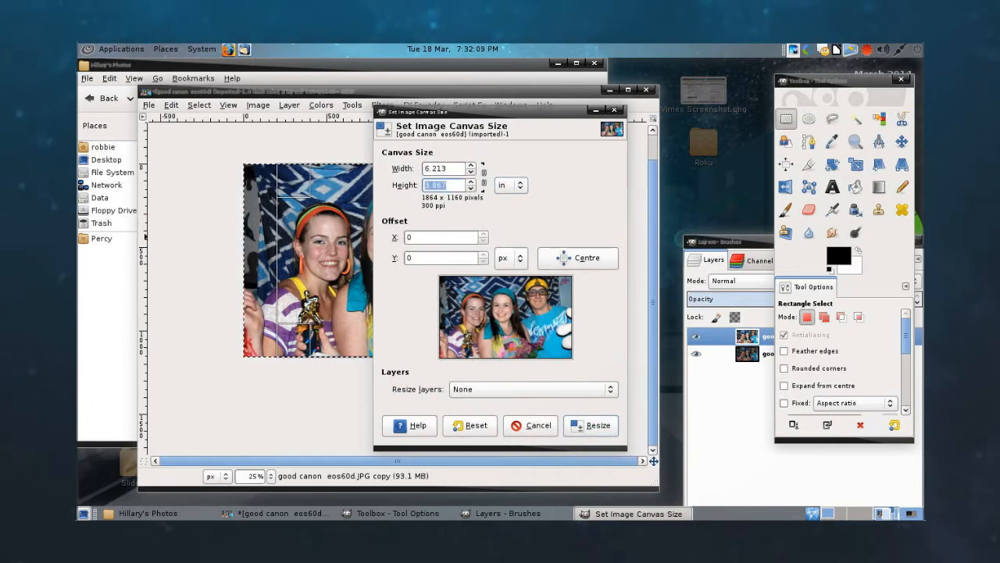
click(531, 426)
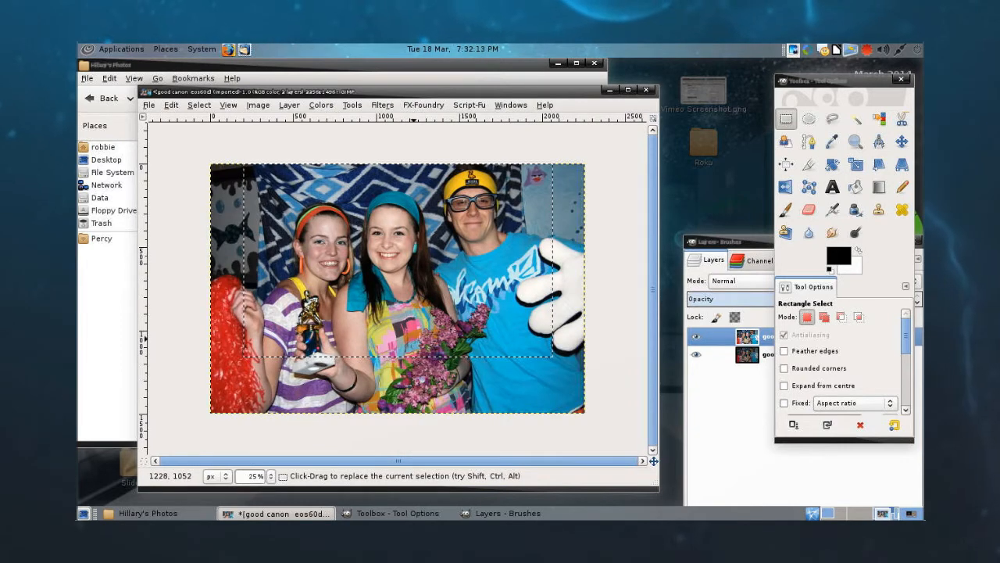
Step: Extend the selection's lower edge past the trophy's base and crop the image to the selection
drag(416, 345, 418, 367)
right_click(420, 248)
mouse_move(448, 315)
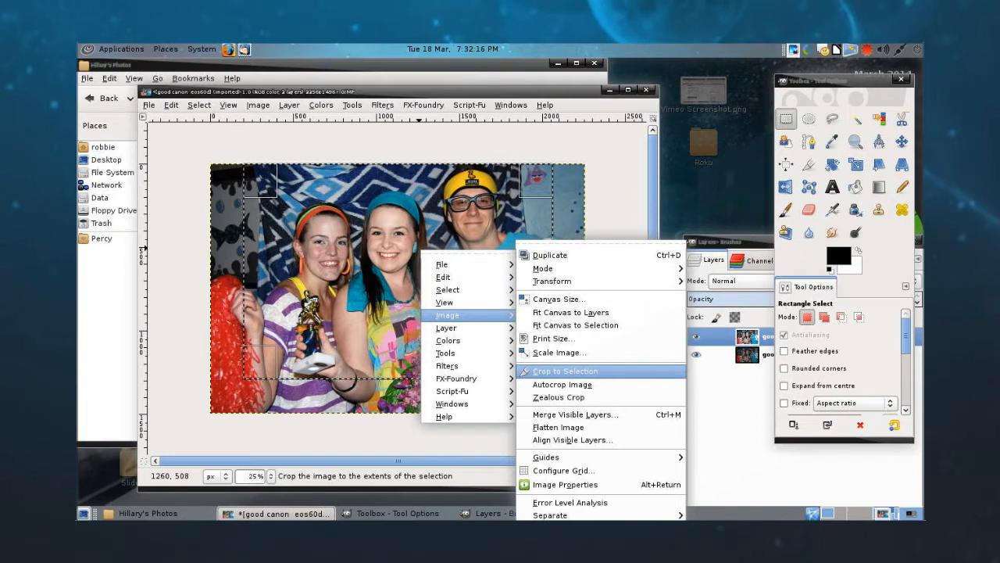
click(565, 371)
Step: Set the image's canvas size to 6 inches wide by 4 inches high
mouse_move(450, 316)
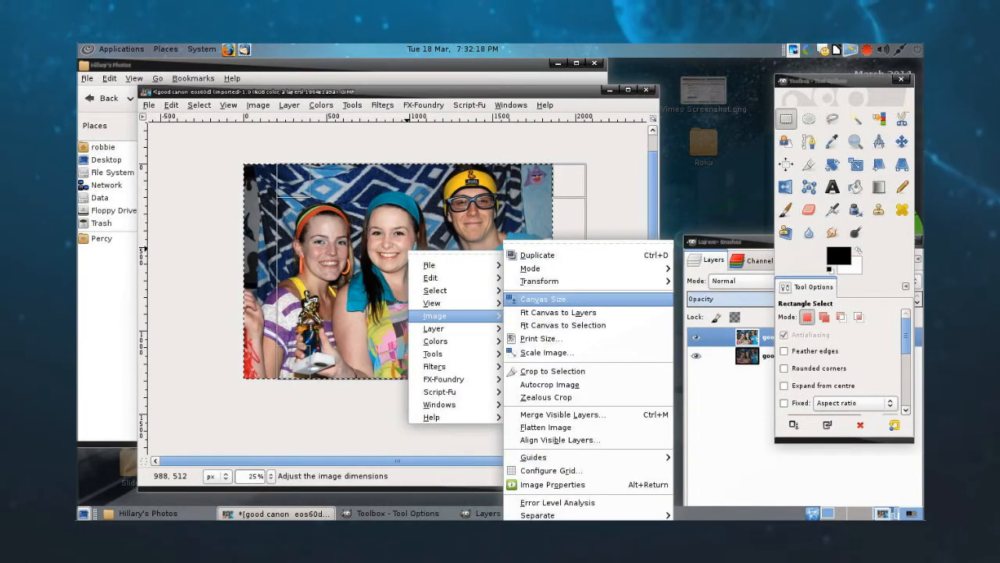
click(540, 300)
click(512, 181)
click(522, 210)
double_click(436, 181)
text(4)
key(Tab)
double_click(436, 164)
text(6)
key(Tab)
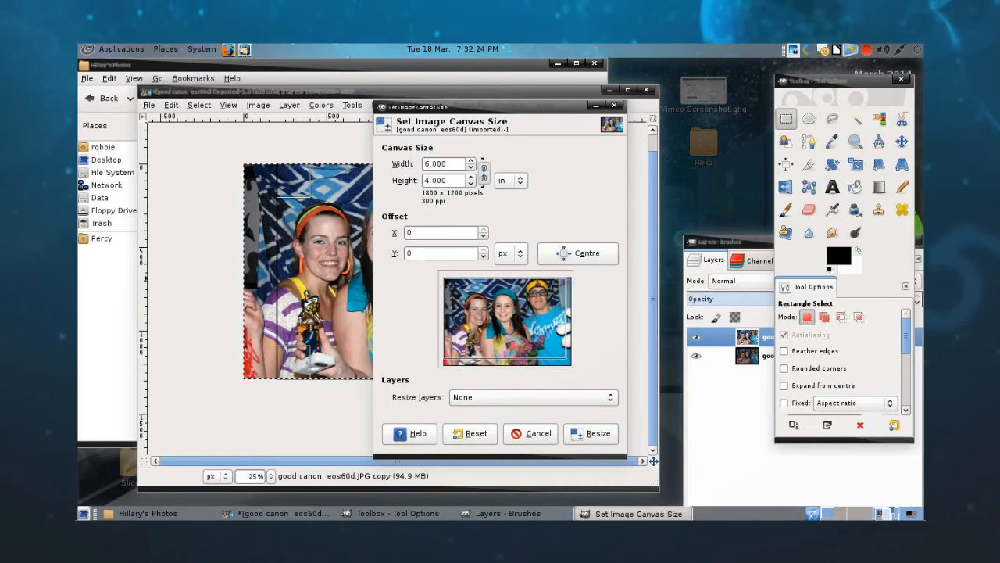
Step: Centre the photo in the new canvas, shift it to an offset of X -51 and Y 0 px, and apply the resize
click(578, 253)
drag(506, 318, 504, 321)
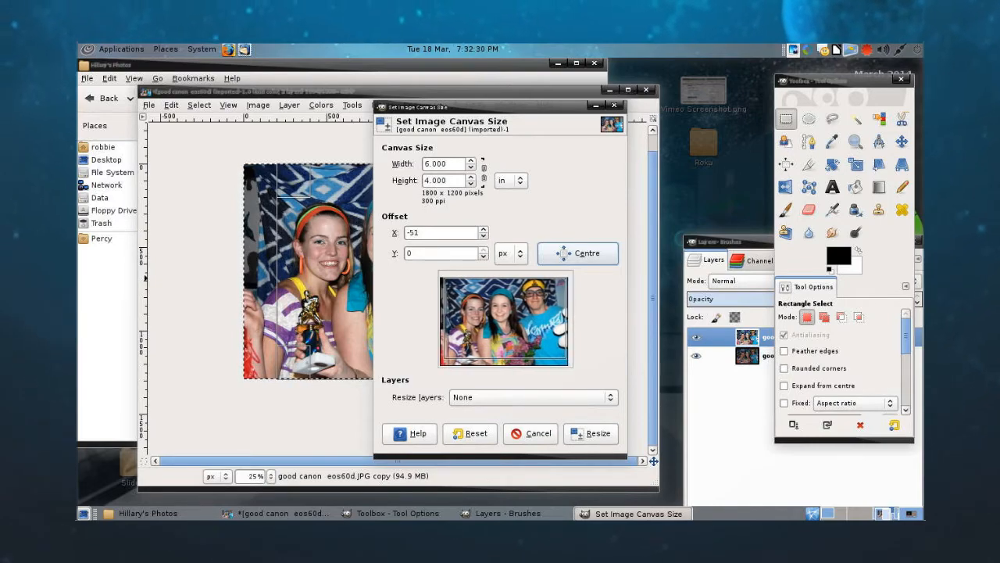
click(591, 433)
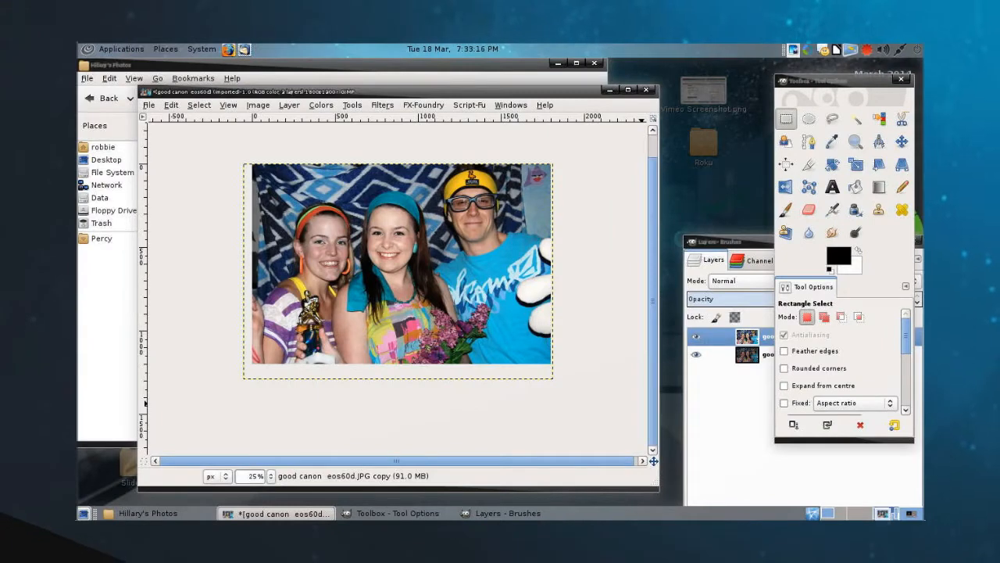
Step: Compare the corrected photo with the original by hiding and showing the copy layer twice
click(696, 336)
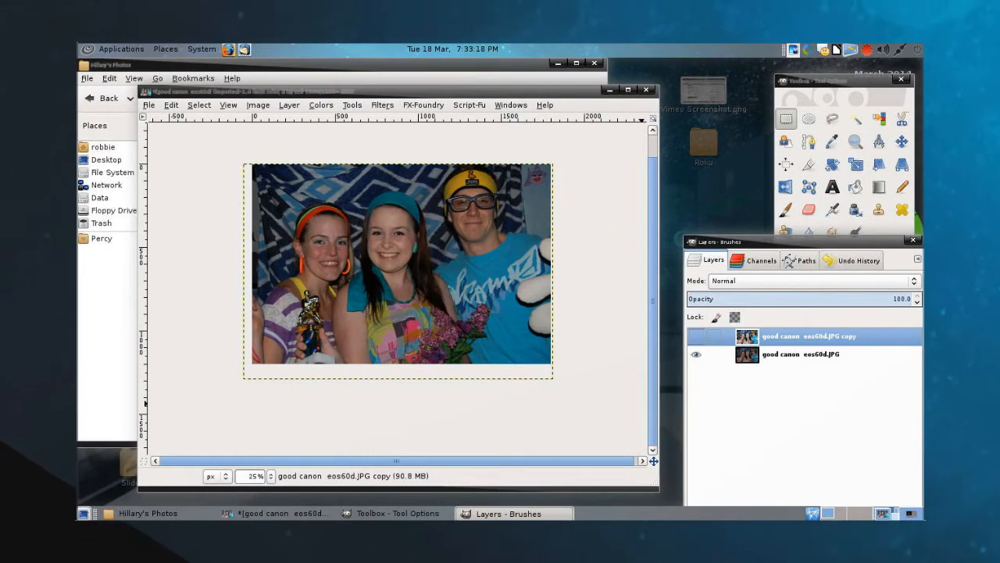
click(695, 336)
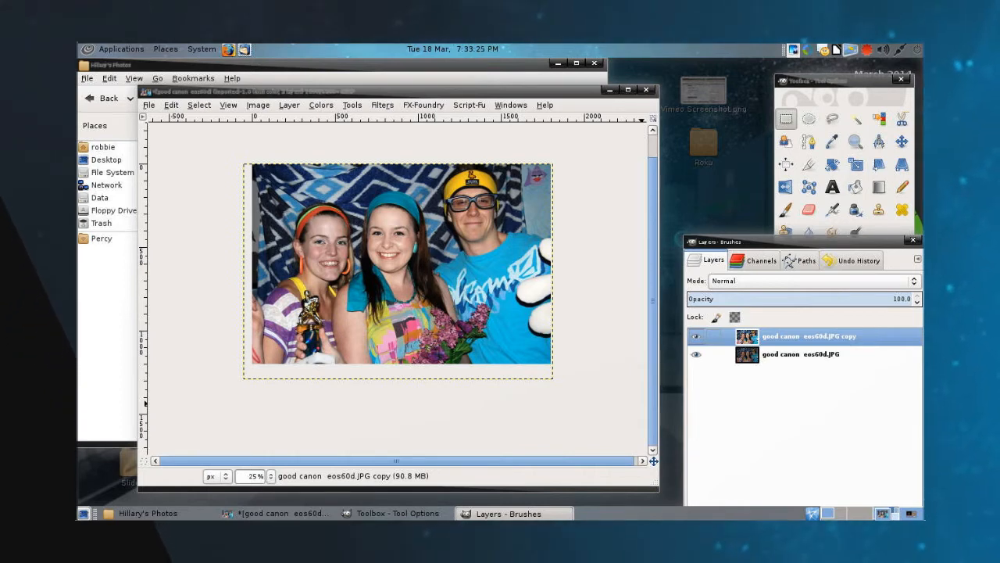
click(695, 336)
click(695, 336)
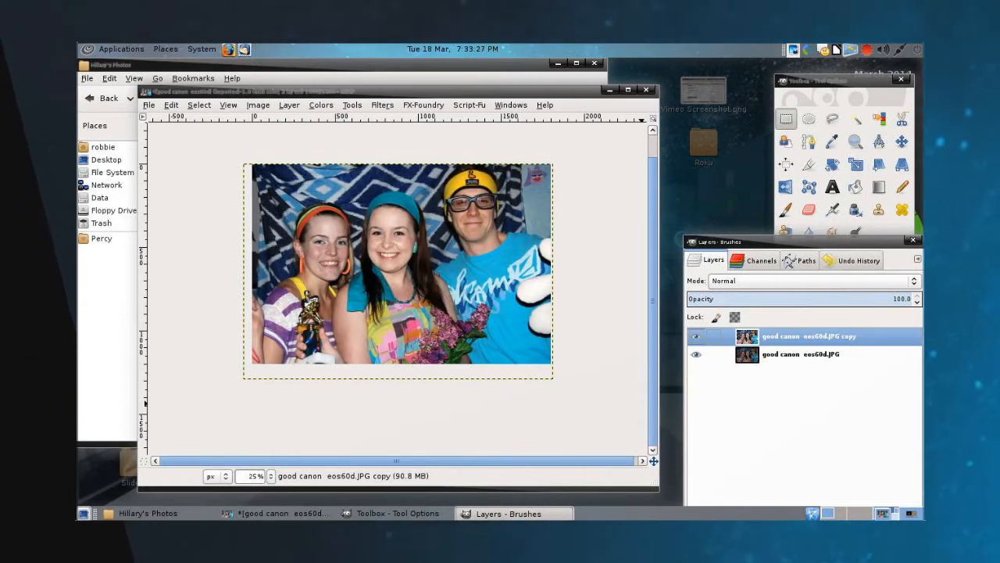
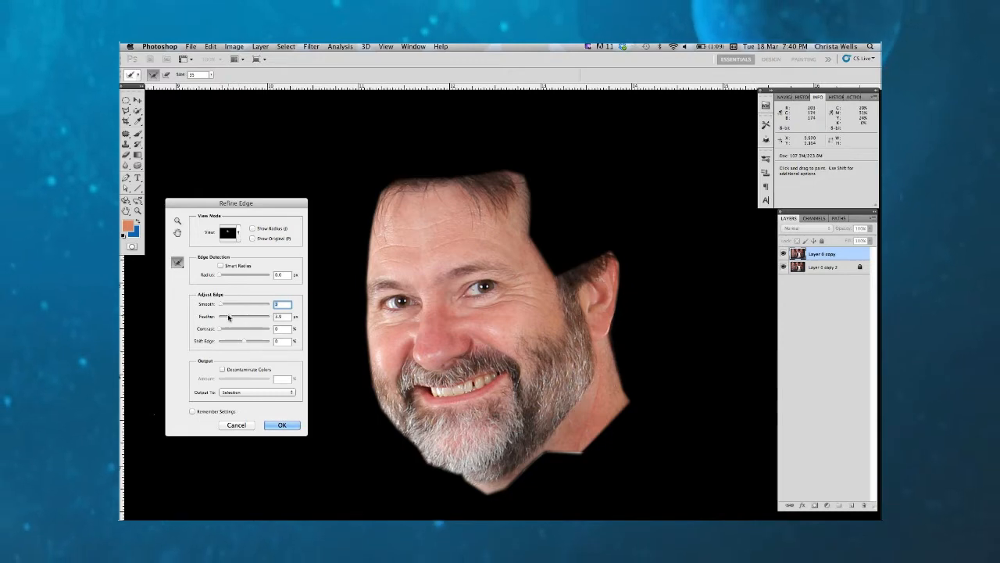
Step: Apply the edge refinement to the face selection and set the reds' magenta to -15% with Selective Color
click(284, 425)
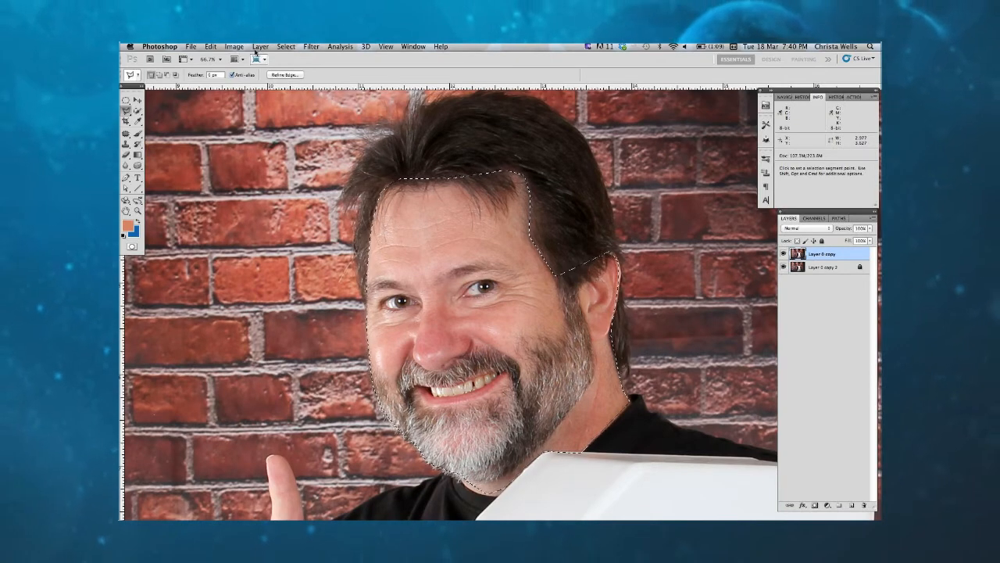
click(234, 46)
mouse_move(258, 75)
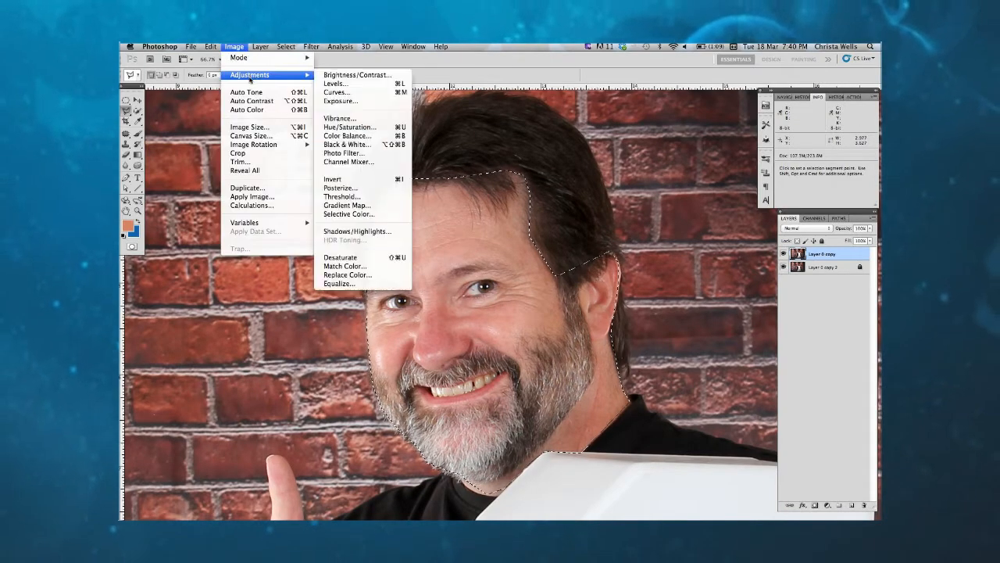
click(372, 215)
drag(660, 354, 653, 354)
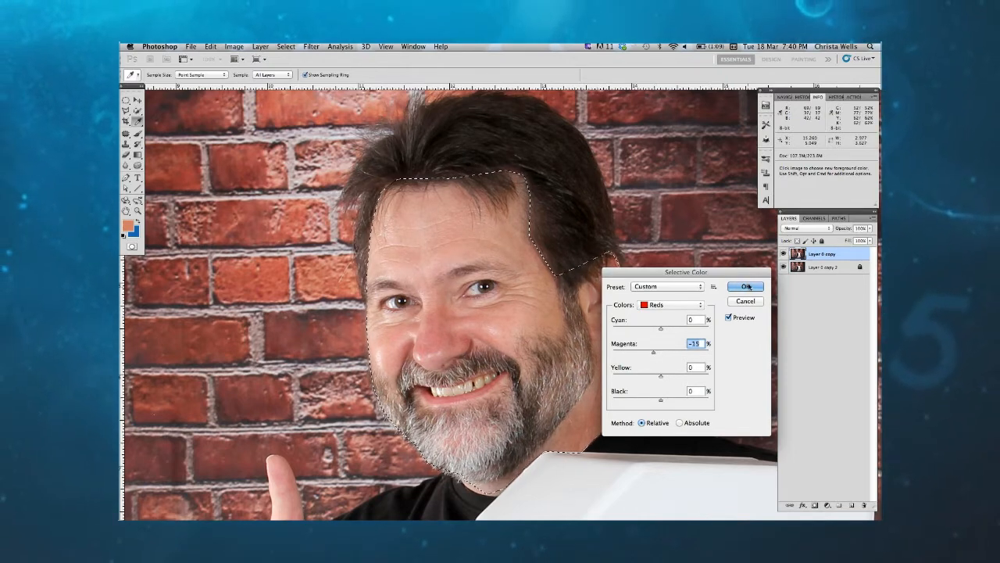
key(Return)
Step: Clear the selection around the man's face
key(super+minus)
key(super+minus)
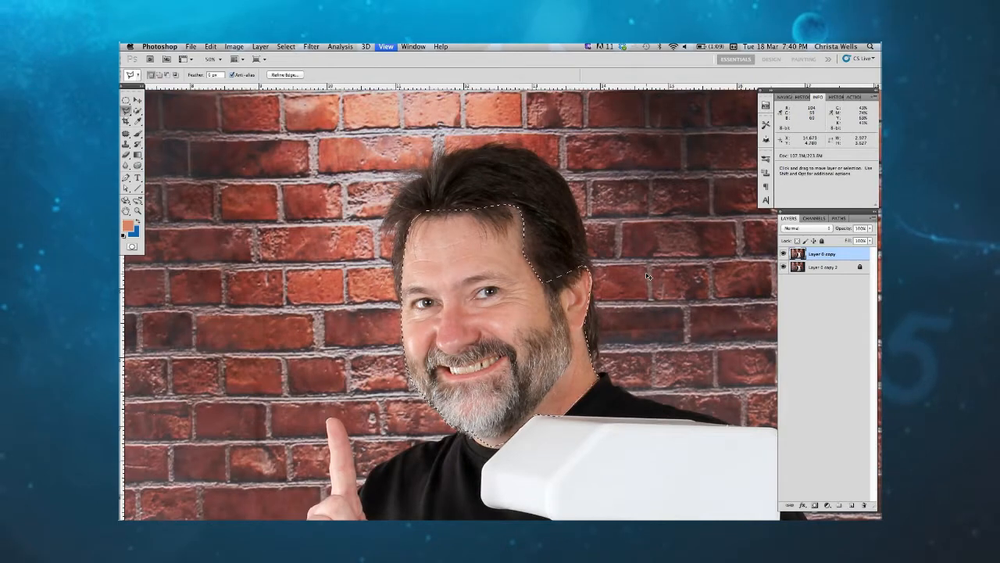
drag(586, 336, 568, 305)
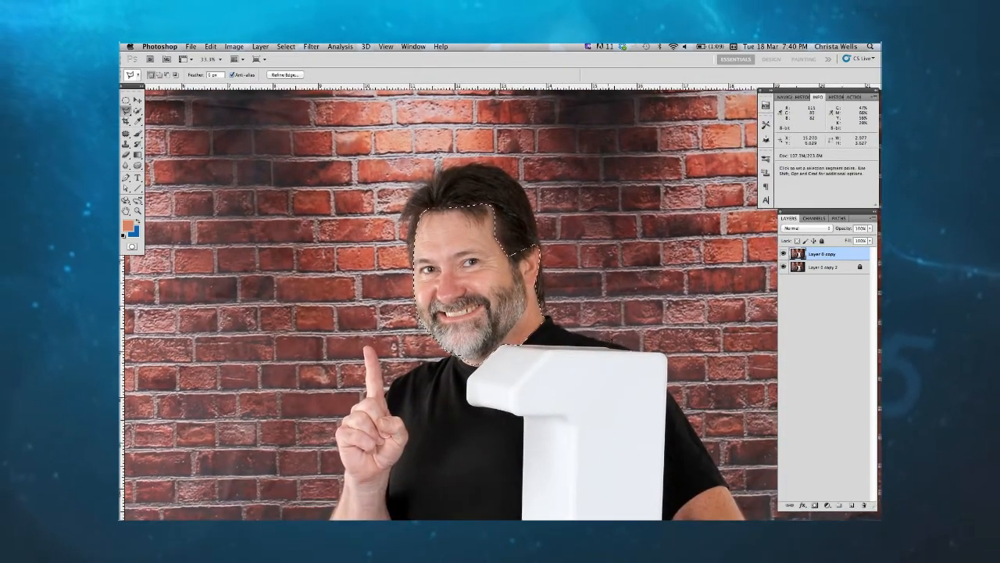
key(super+d)
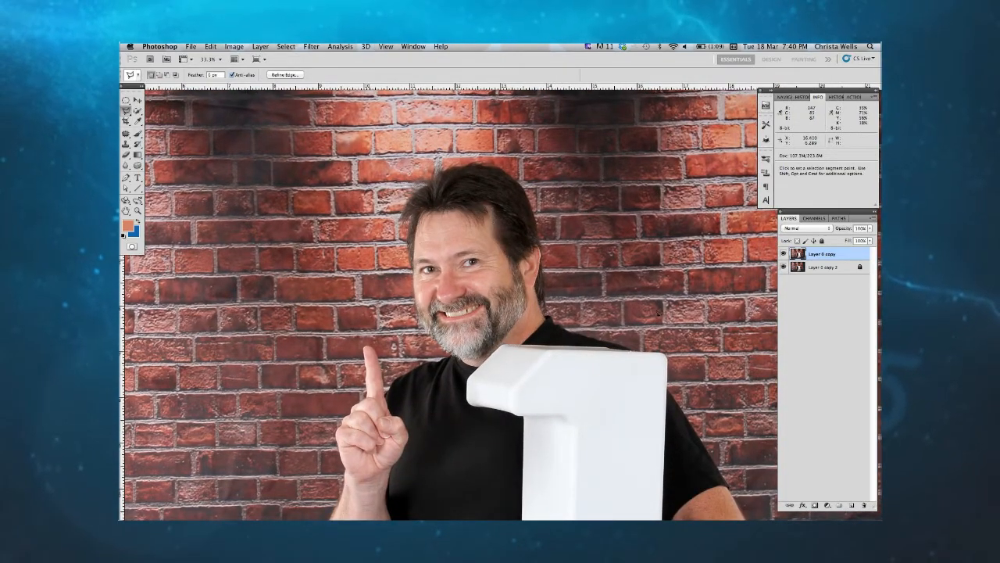
Step: Examine the skin tones on the man's face up close and compare them with the rest of the portrait
drag(594, 366, 601, 362)
super+click(607, 365)
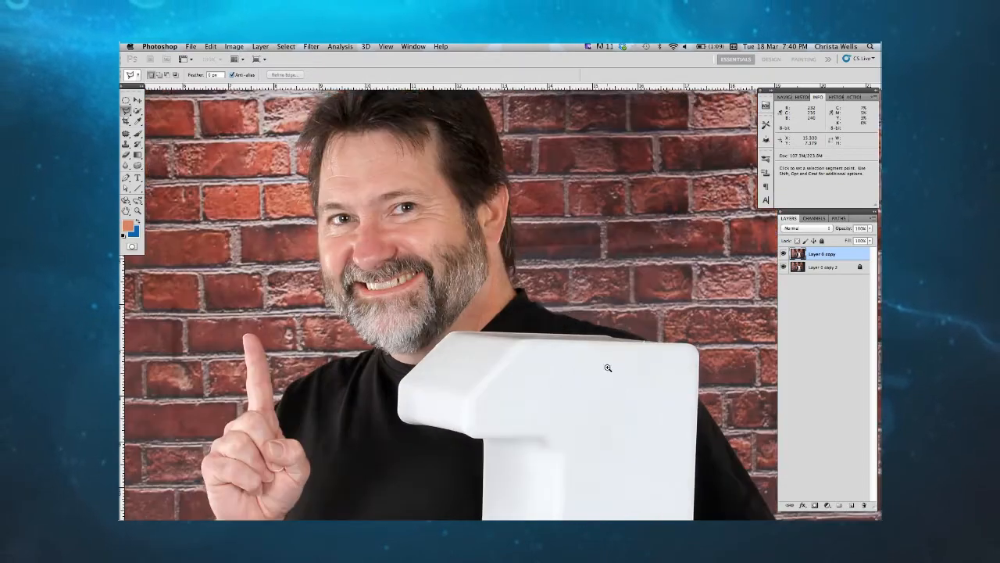
super+click(607, 367)
drag(396, 213, 581, 325)
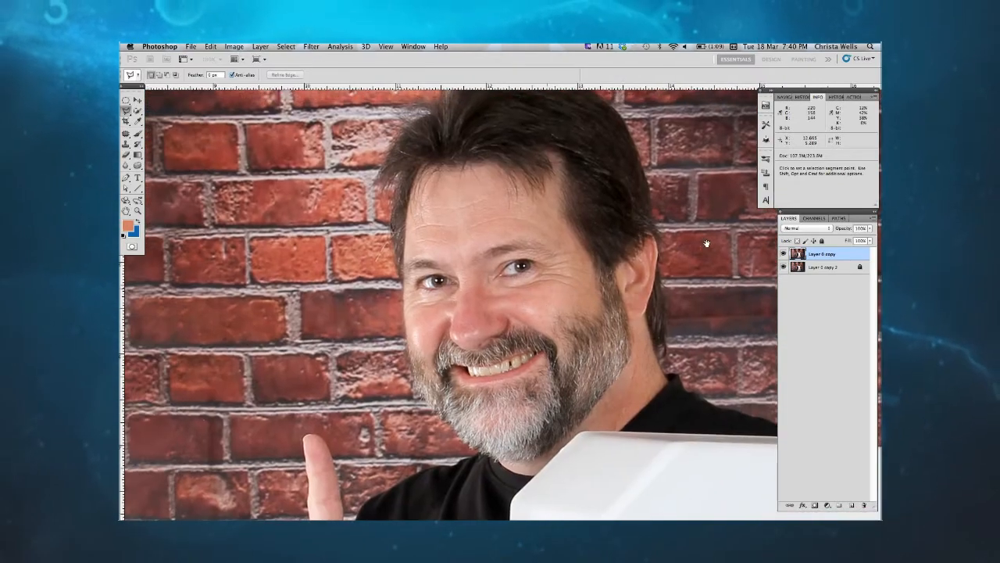
super+click(568, 254)
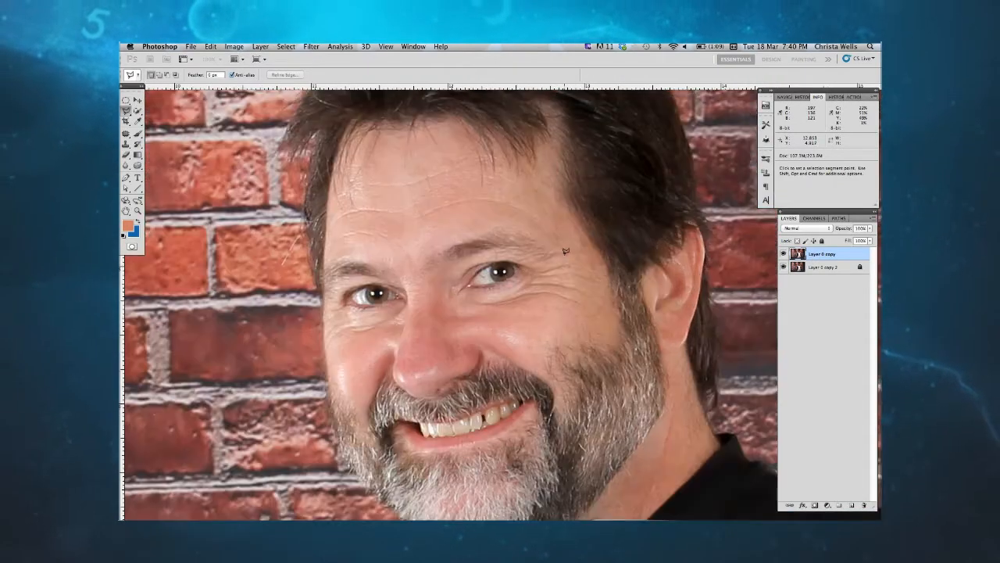
drag(552, 349, 575, 309)
drag(170, 145, 175, 153)
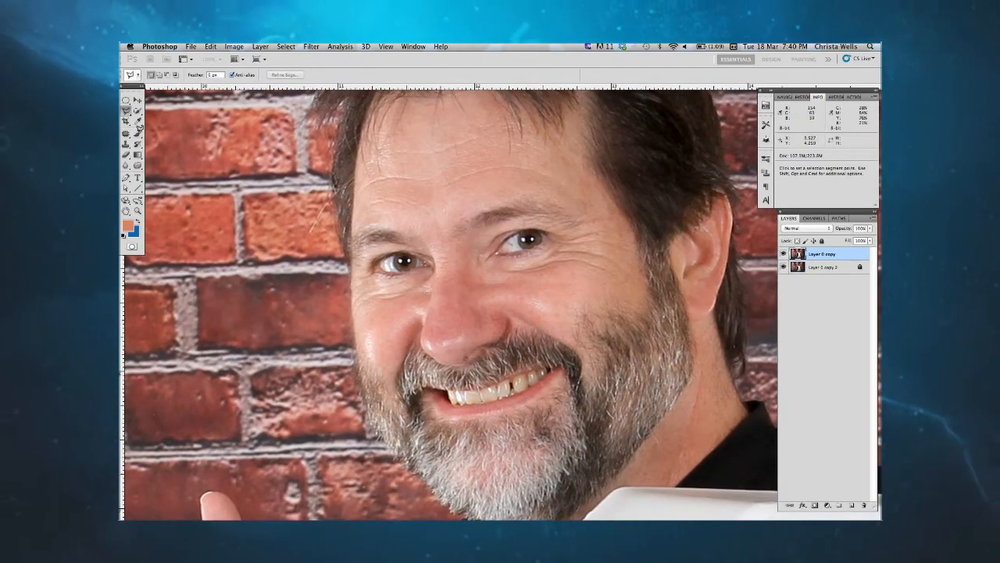
scroll(411, 359, left, 1)
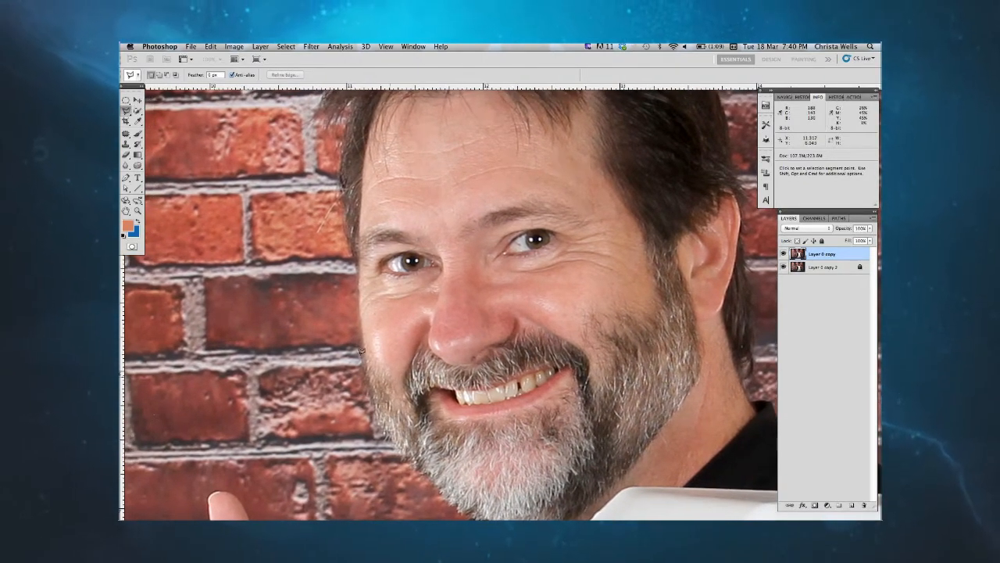
scroll(179, 144, up, 1)
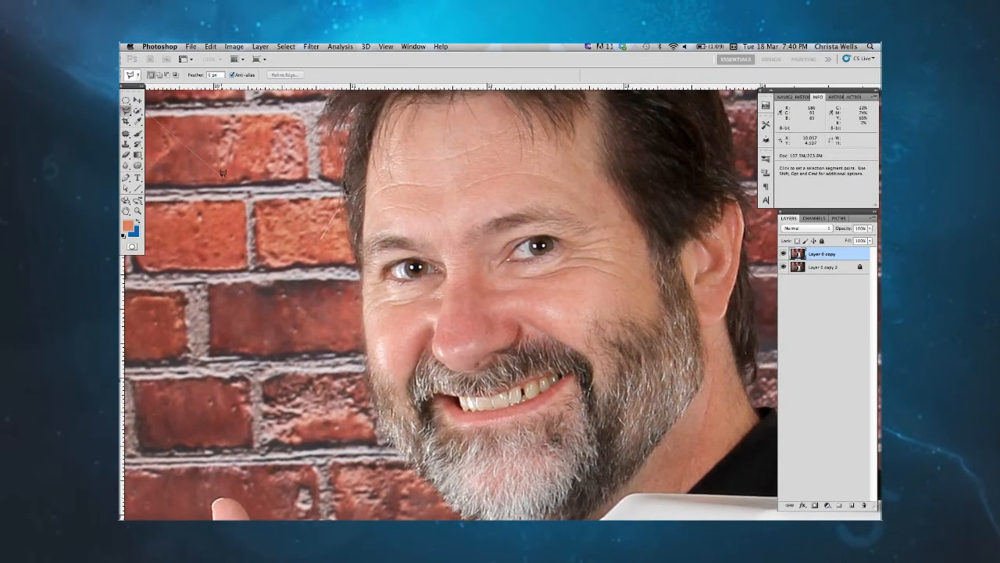
key(super+0)
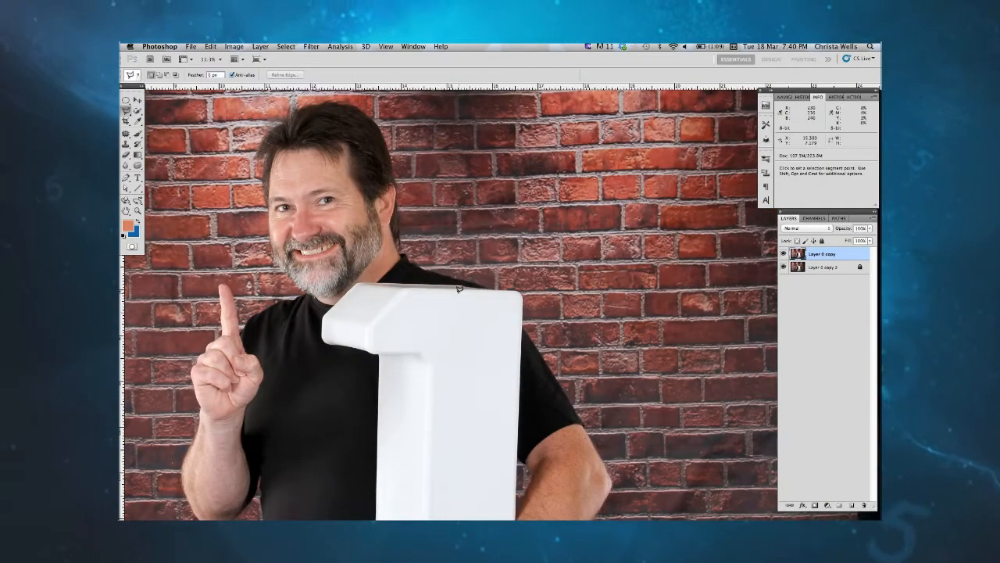
Step: Enter Quick Mask mode for masking the teeth and set the Brush tool's size to 23 px
key(b)
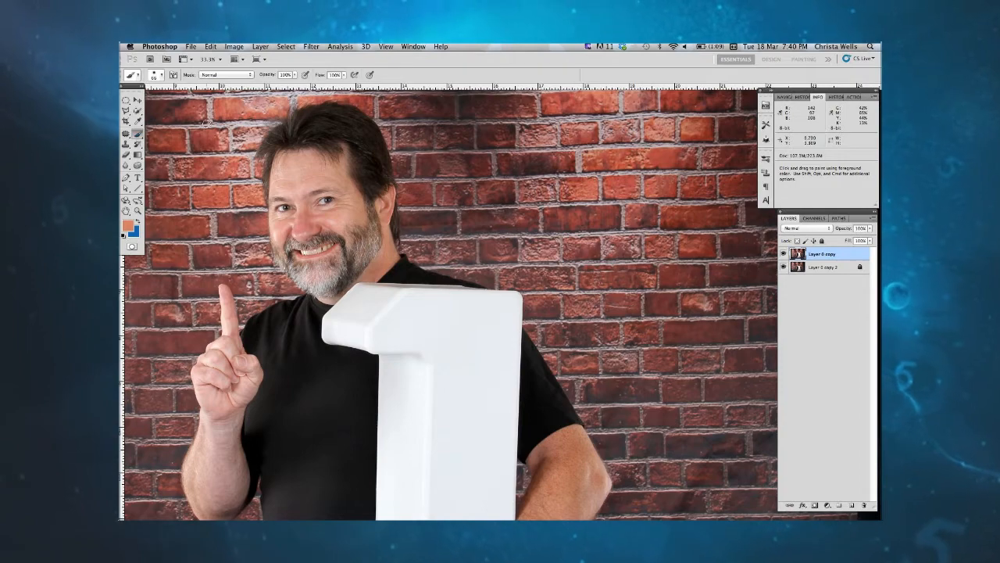
key(super+plus)
key(super+plus)
drag(379, 228, 570, 304)
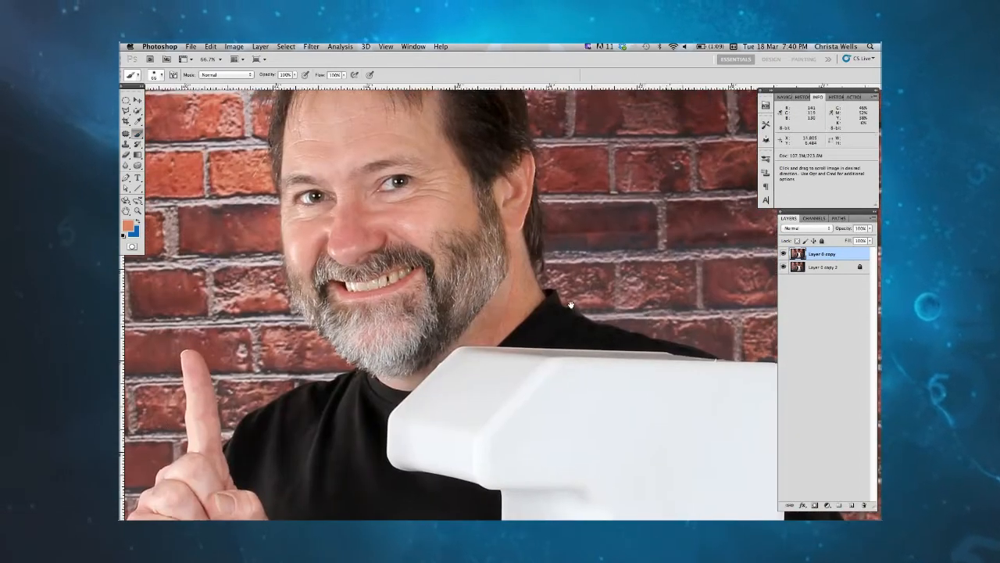
drag(463, 277, 504, 278)
key(super+plus)
drag(488, 391, 511, 412)
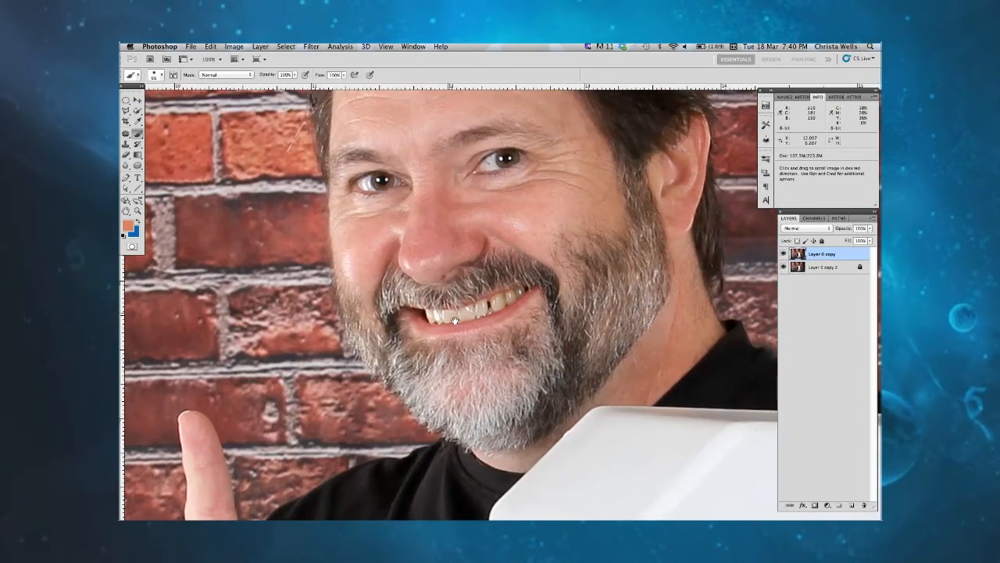
click(286, 46)
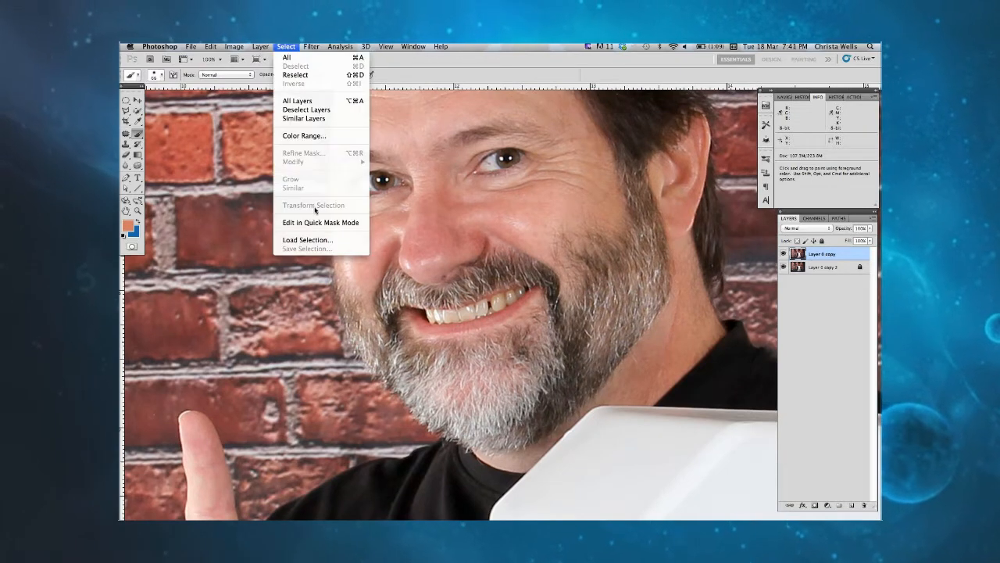
click(322, 225)
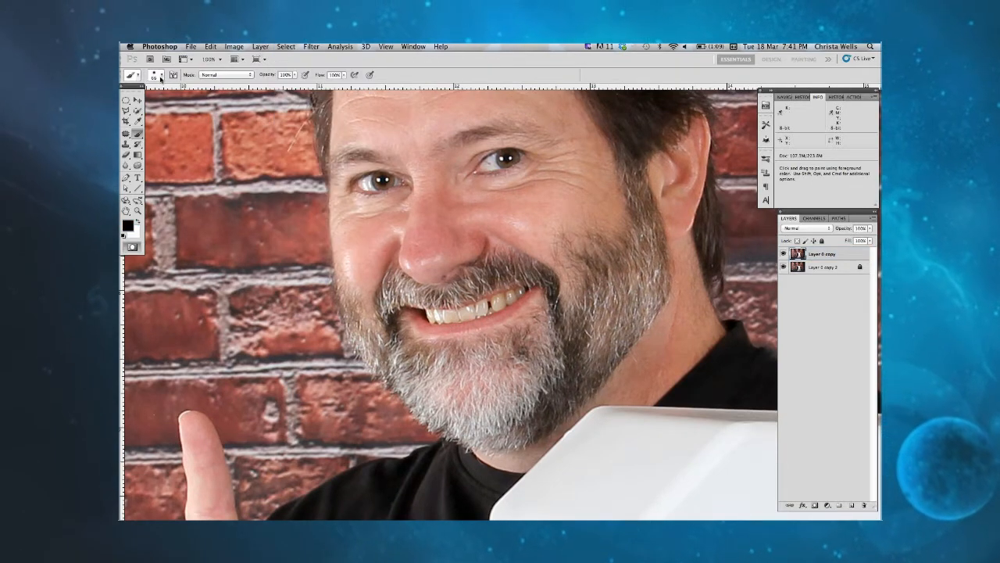
click(161, 78)
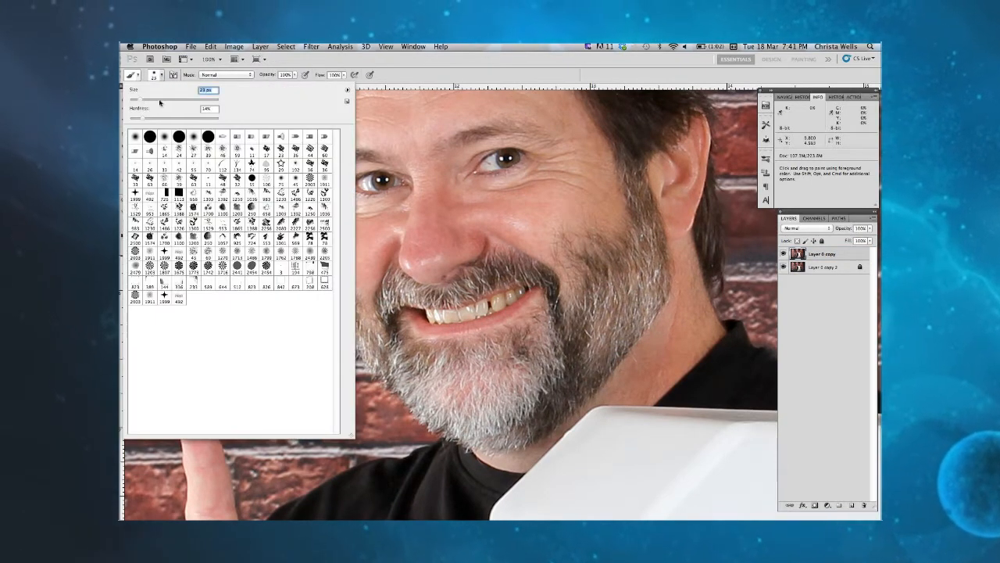
Step: Paint the mask over the man's teeth, convert it to a selection and invert it to select only the teeth
click(431, 312)
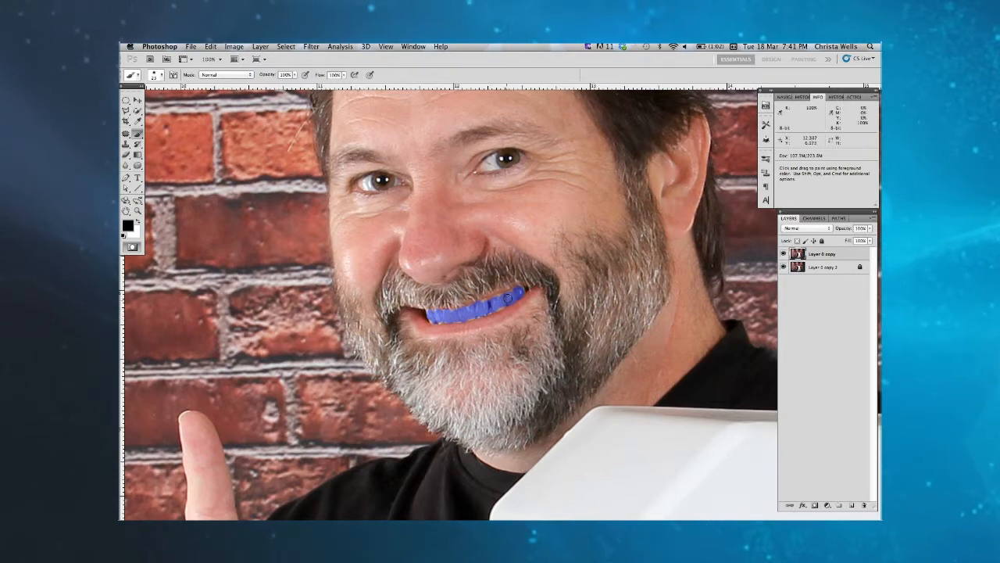
key(q)
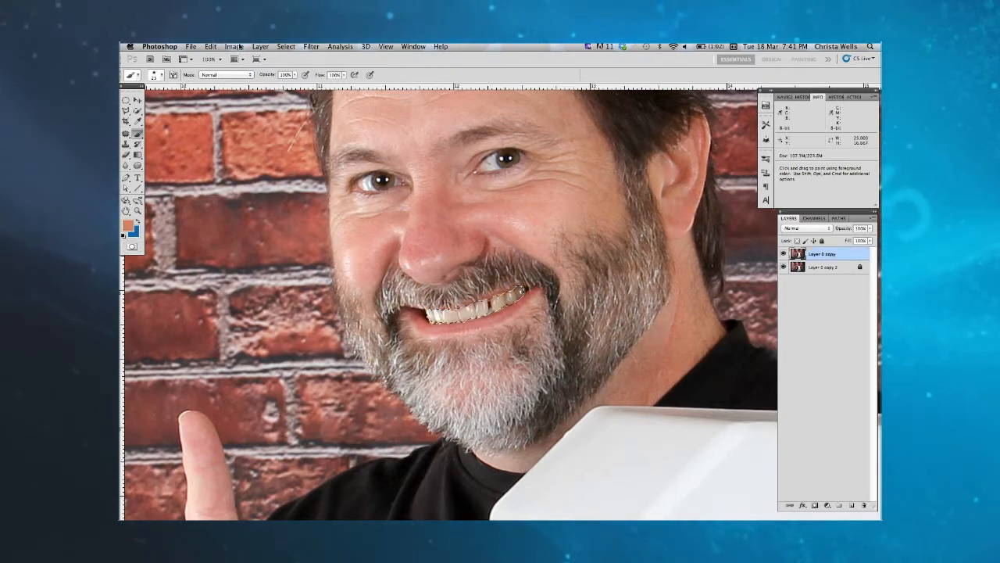
click(286, 47)
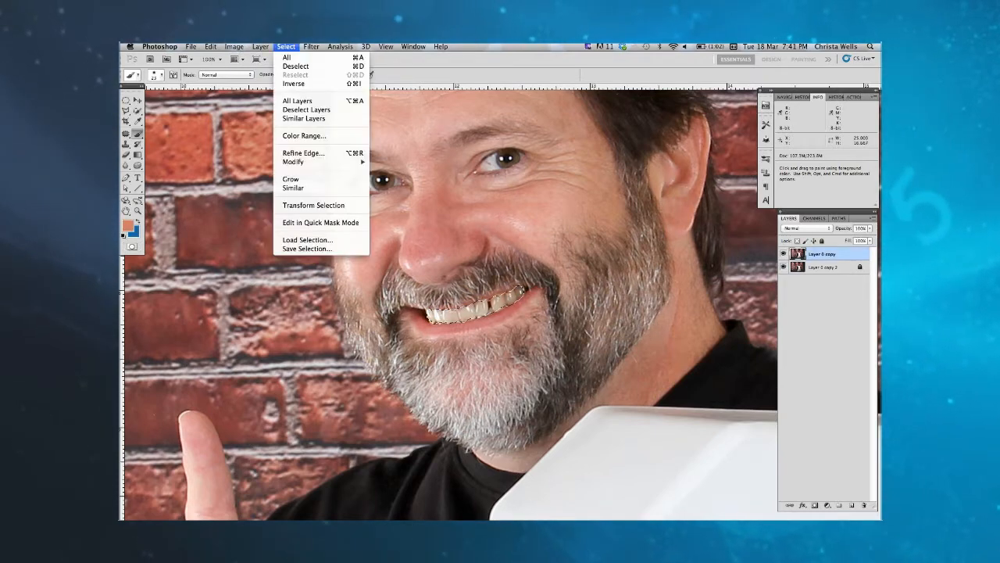
click(300, 84)
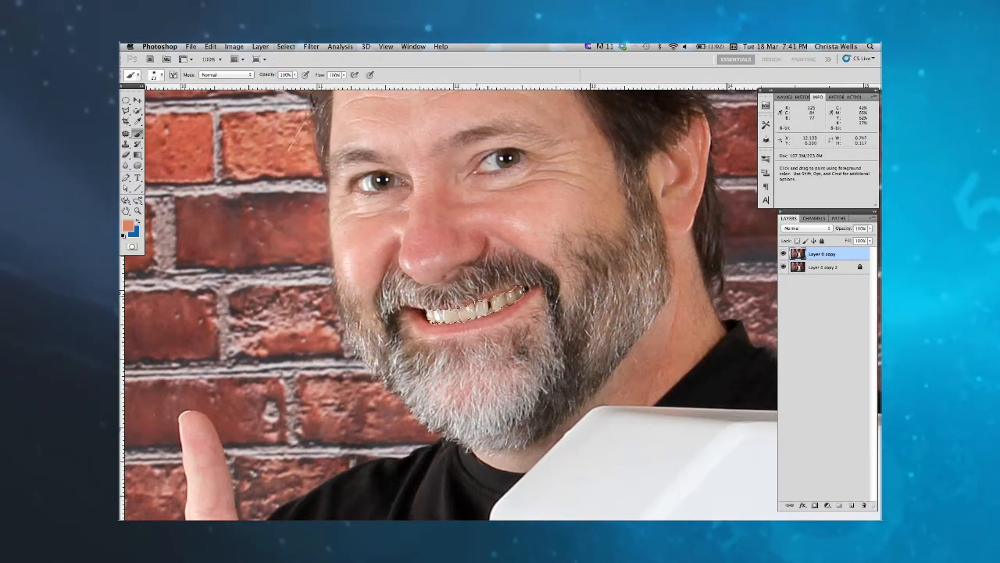
click(233, 47)
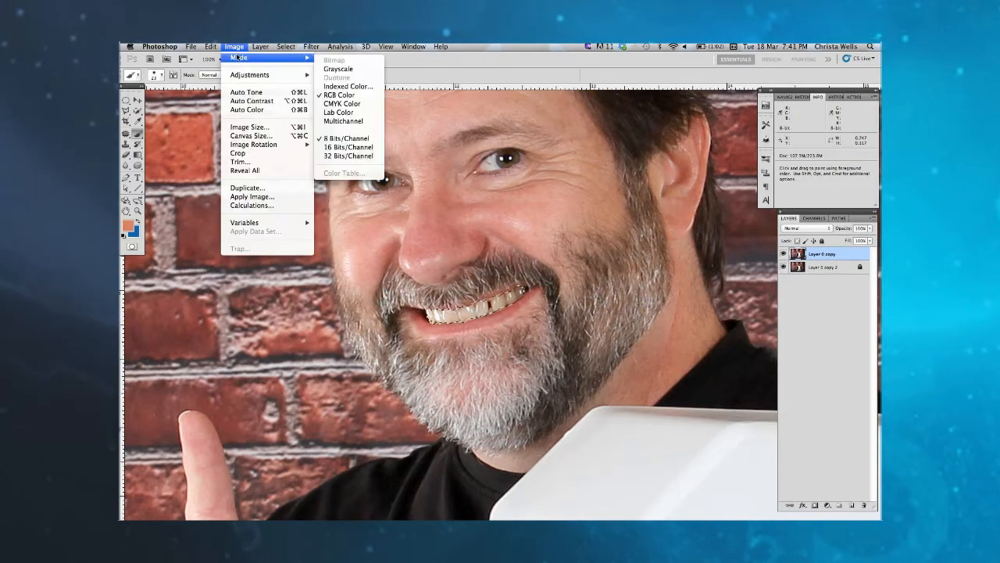
mouse_move(244, 76)
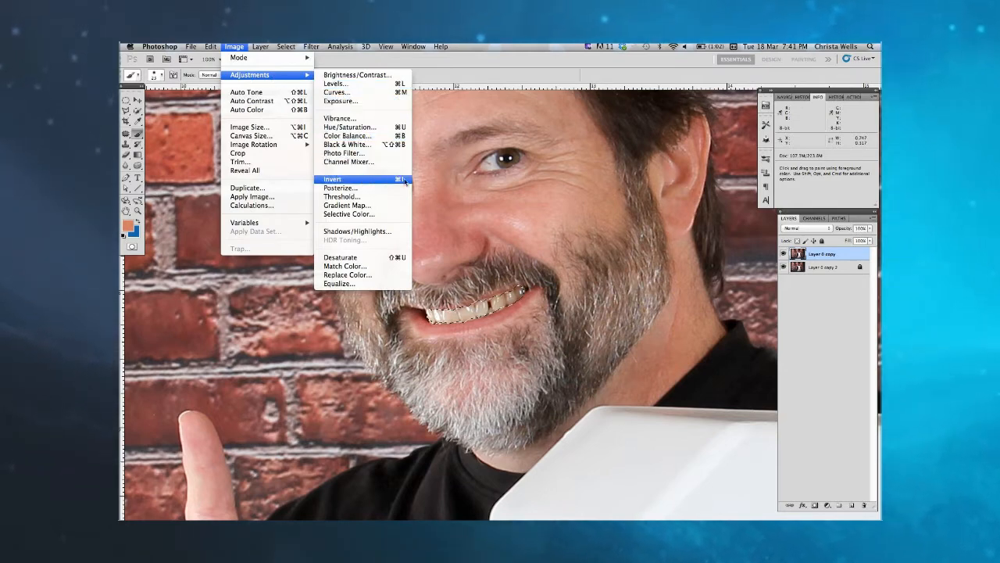
click(432, 179)
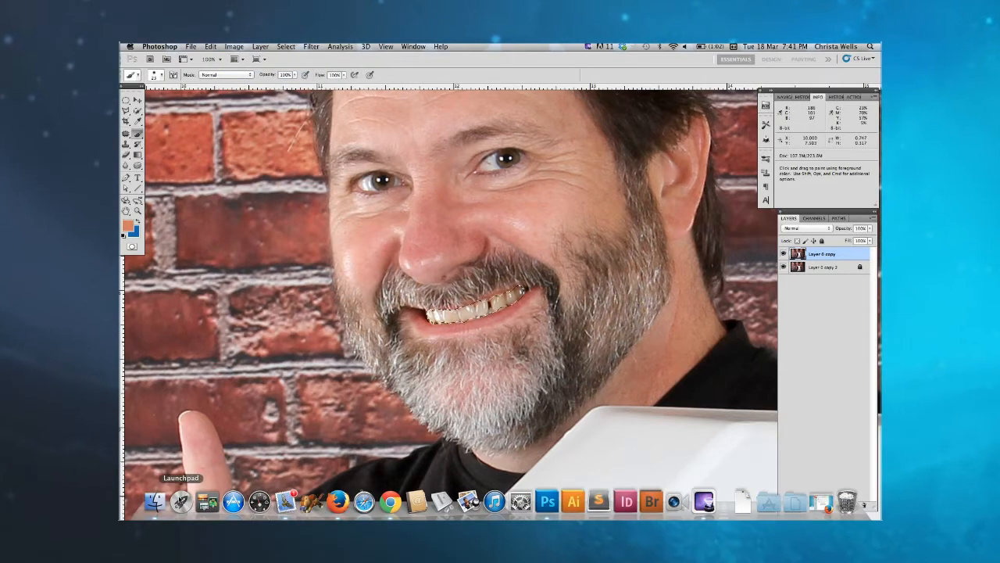
Step: Switch to Finder and browse through Documents, Ongoing Jobs and Category 5.tv to the 2012 photoshoot folder
click(155, 501)
click(316, 195)
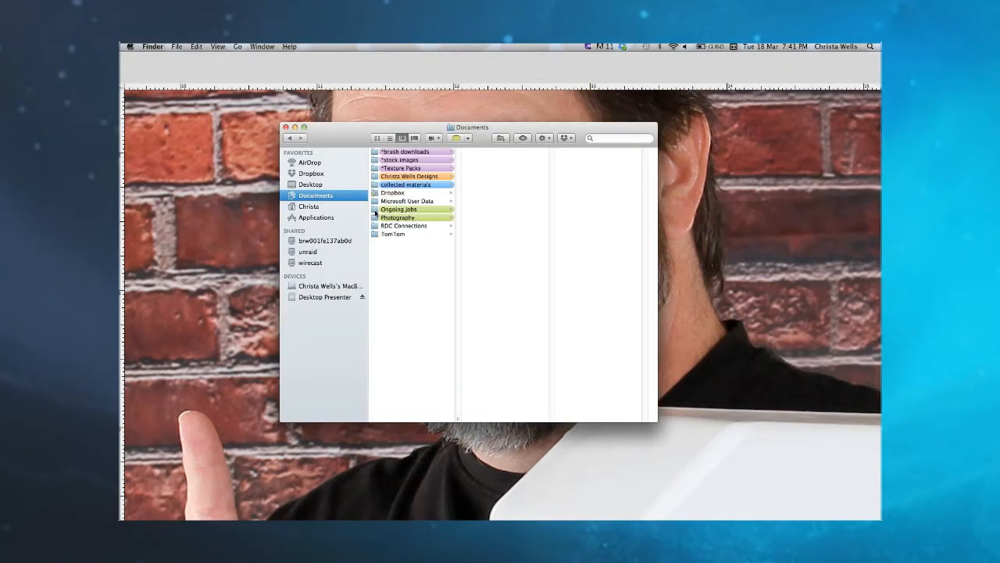
click(489, 185)
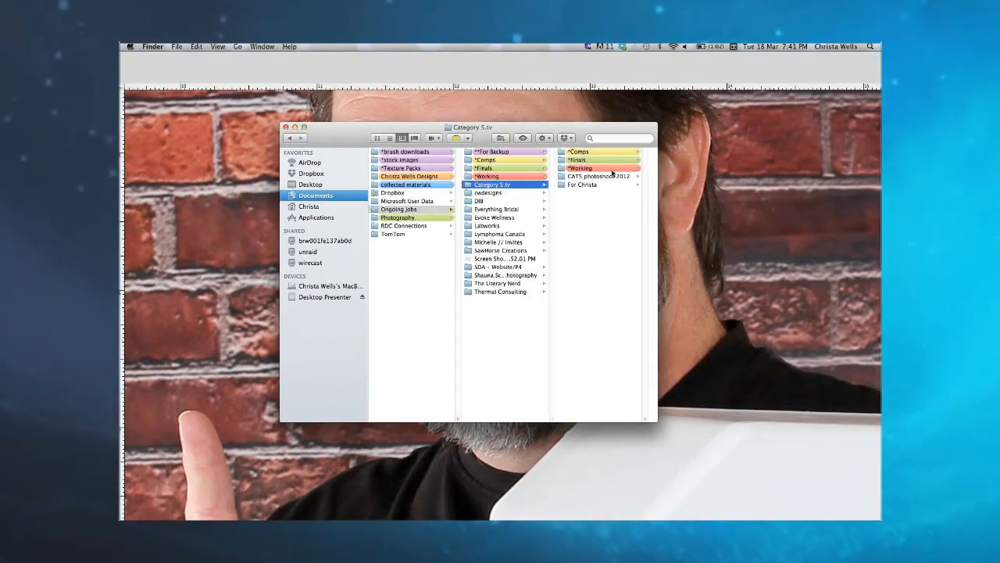
click(602, 177)
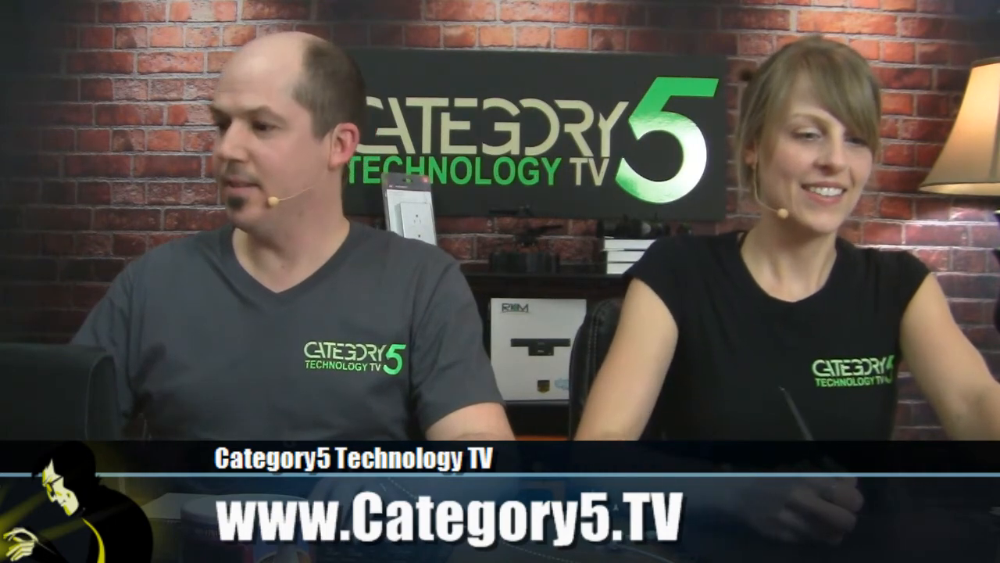
Step: Find img_7171.jpg in the Sorted pictures folder, open it in GIMP and close the file manager
scroll(508, 313, down, 3)
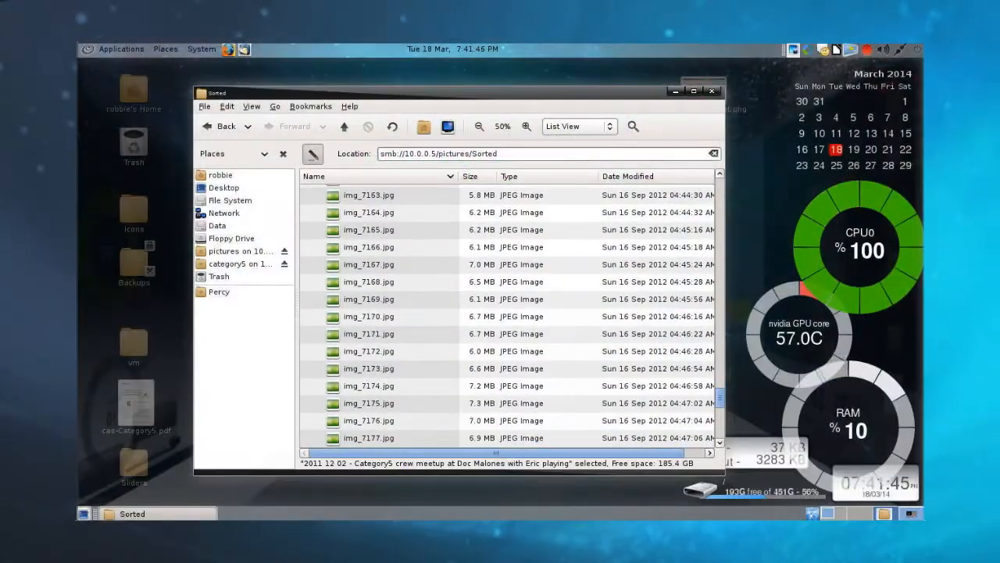
right_click(382, 333)
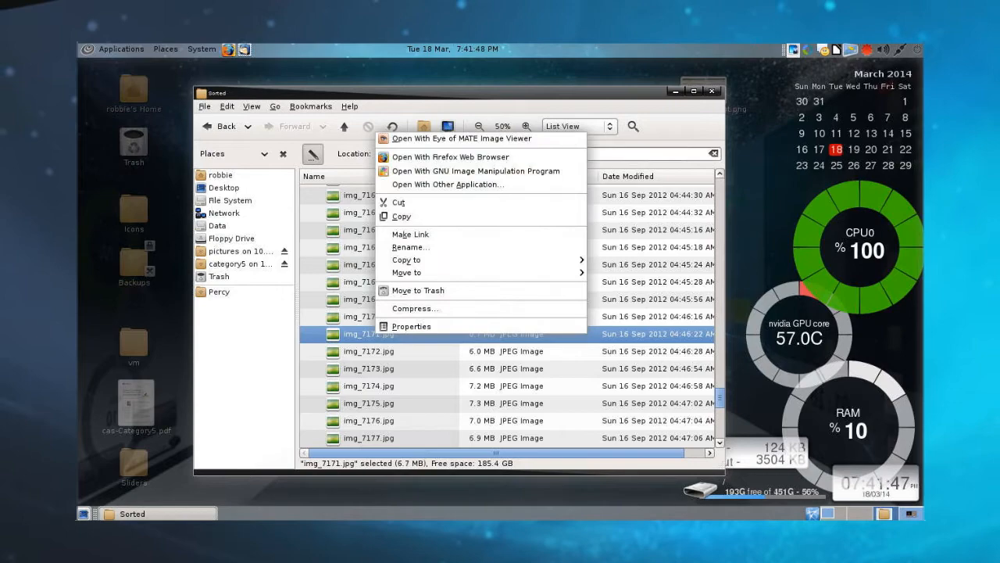
click(485, 170)
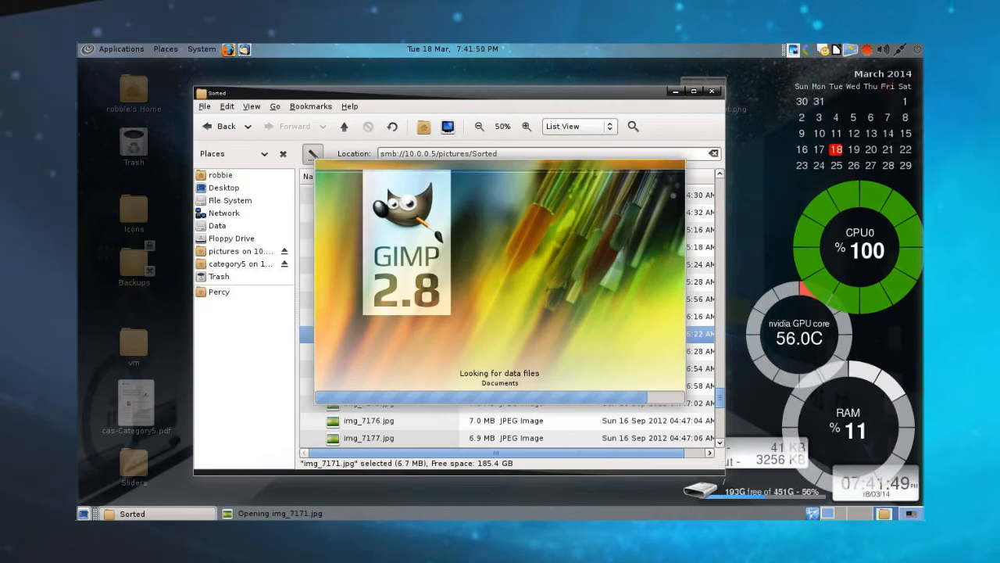
click(712, 91)
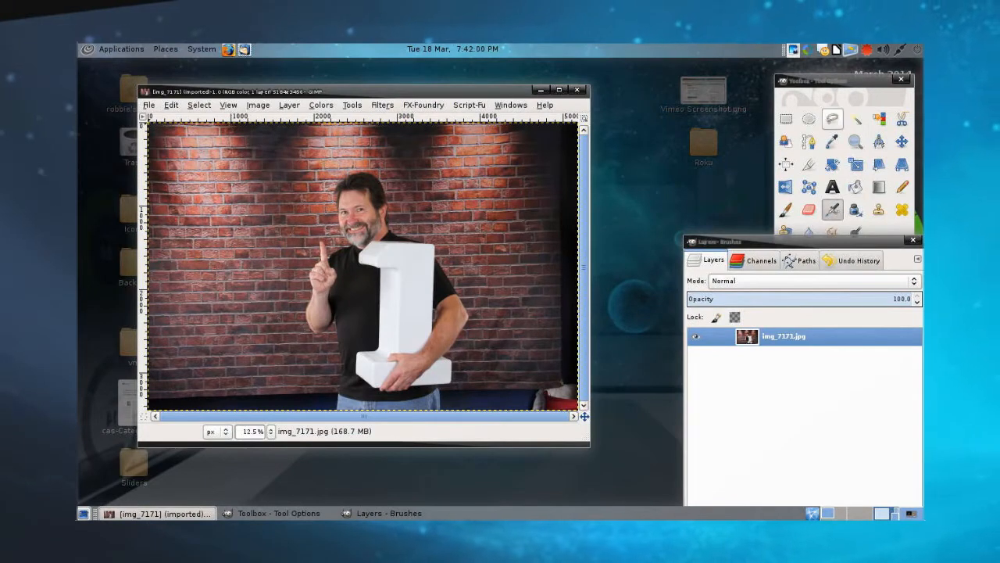
Step: Bring the full toolbox with its tool options to the front and zoom in to 66.7% on the man's face
click(836, 232)
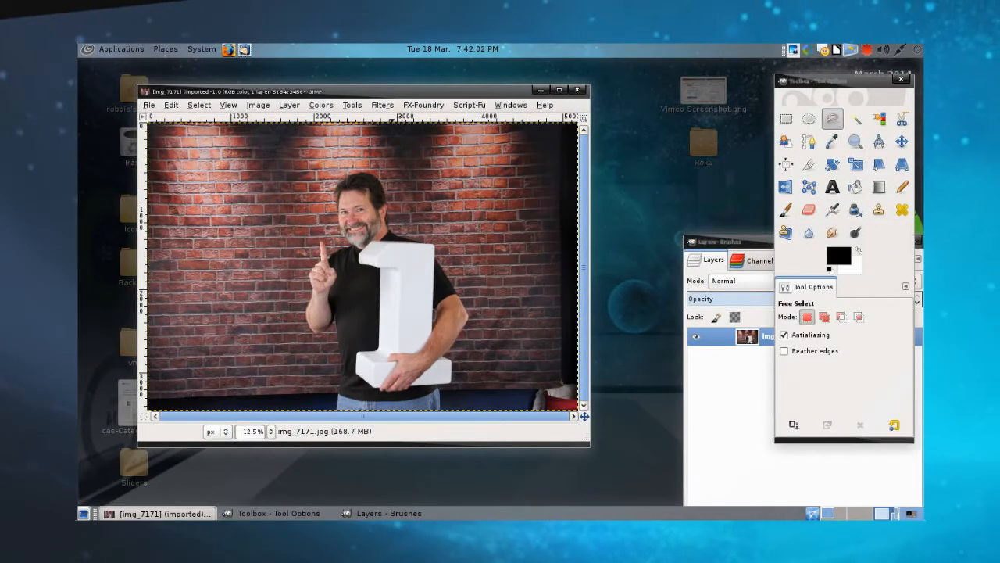
key(plus)
key(plus)
key(plus)
key(plus)
key(plus)
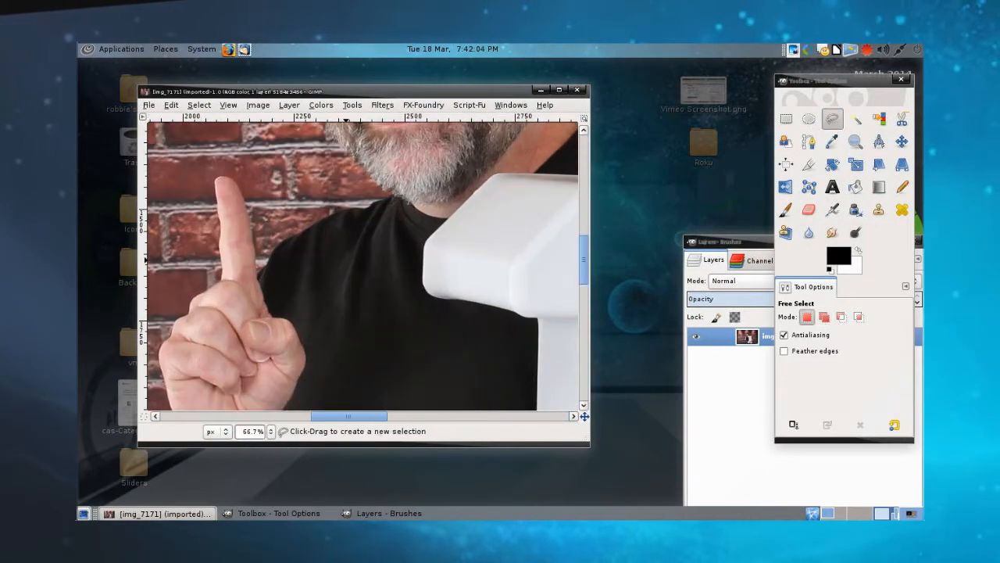
scroll(328, 252, up, 3)
scroll(328, 251, up, 3)
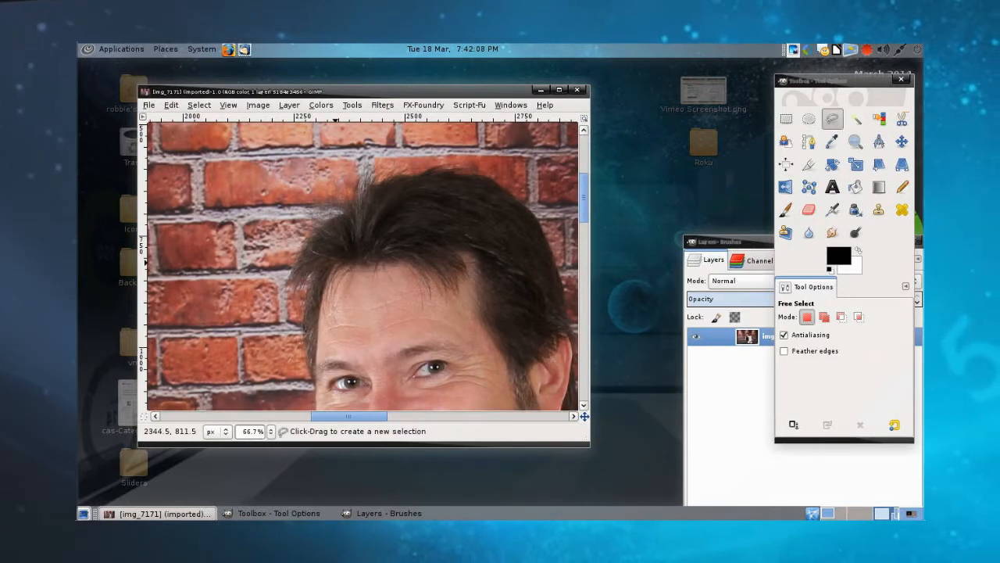
click(336, 264)
key(ctrl)
click(322, 296)
click(318, 327)
click(314, 364)
scroll(314, 365, down, 2)
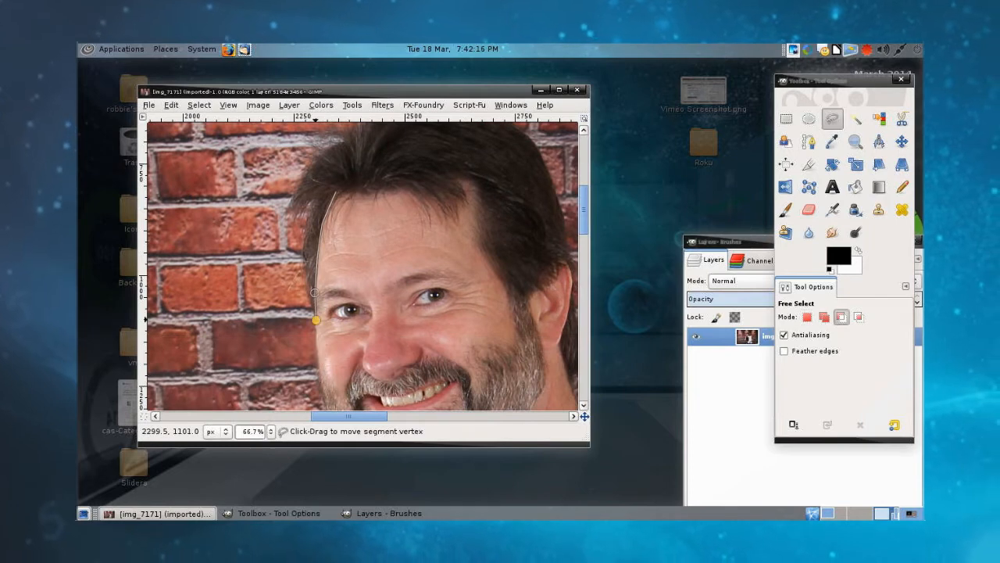
click(315, 345)
click(317, 372)
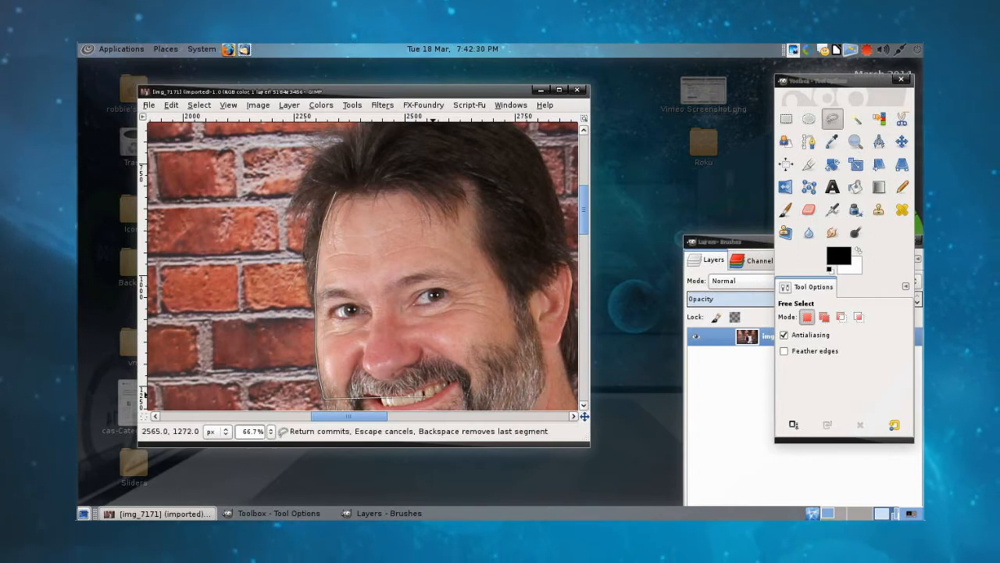
ctrl+click(465, 387)
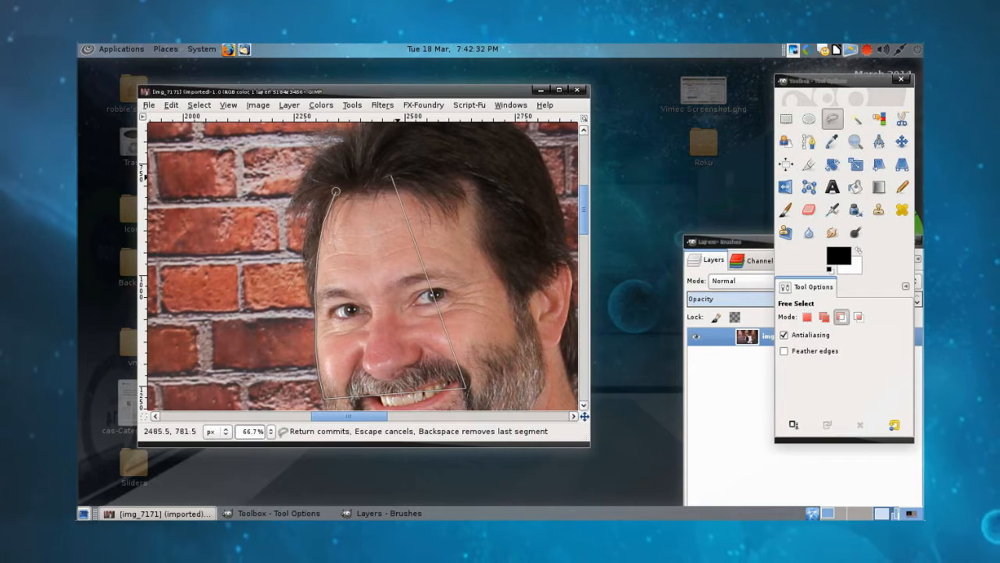
click(335, 191)
scroll(405, 311, down, 2)
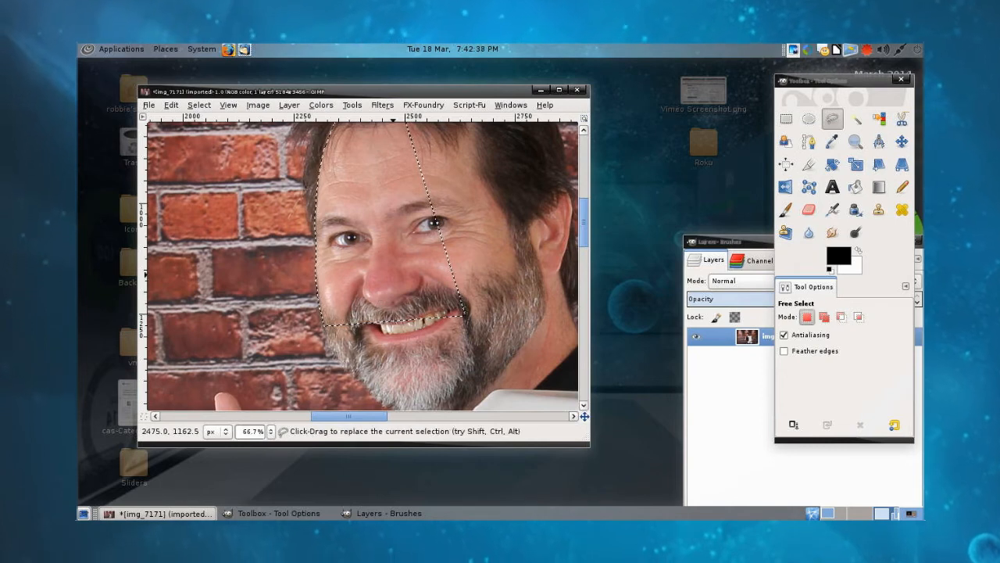
key(ctrl+z)
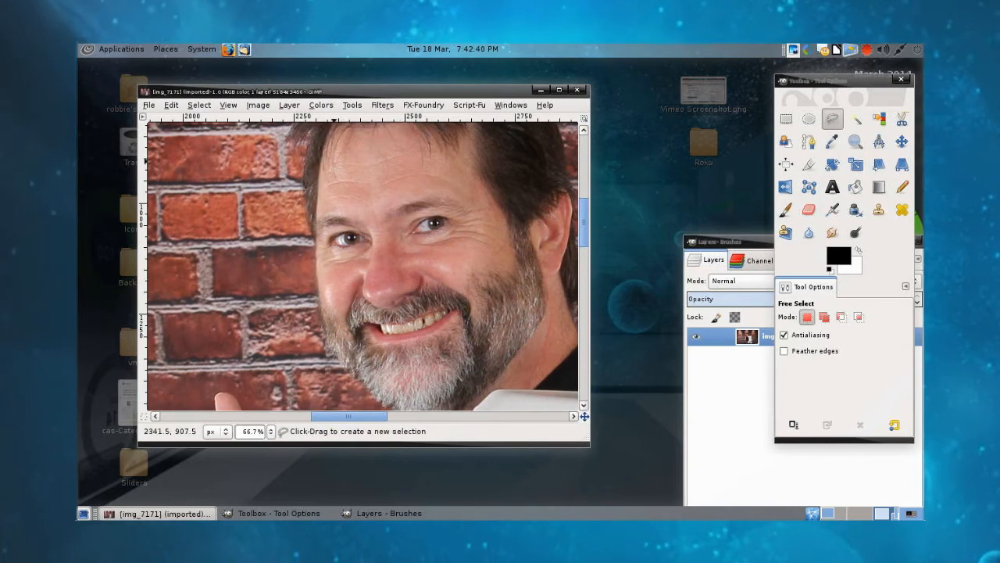
Step: Start a Free Select outline at the forehead, following the cheek and beard around the chin and up the jaw
key(ctrl)
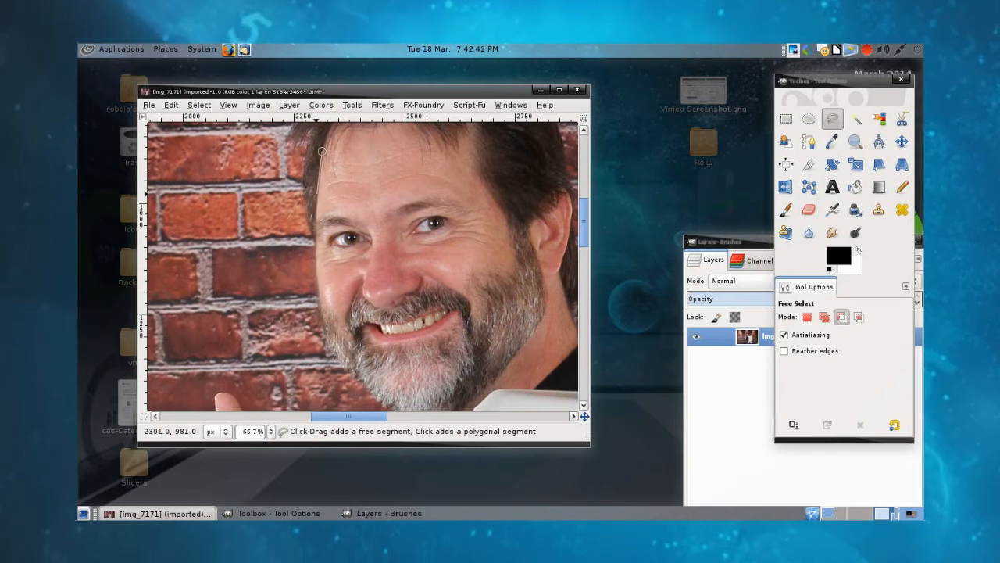
click(320, 151)
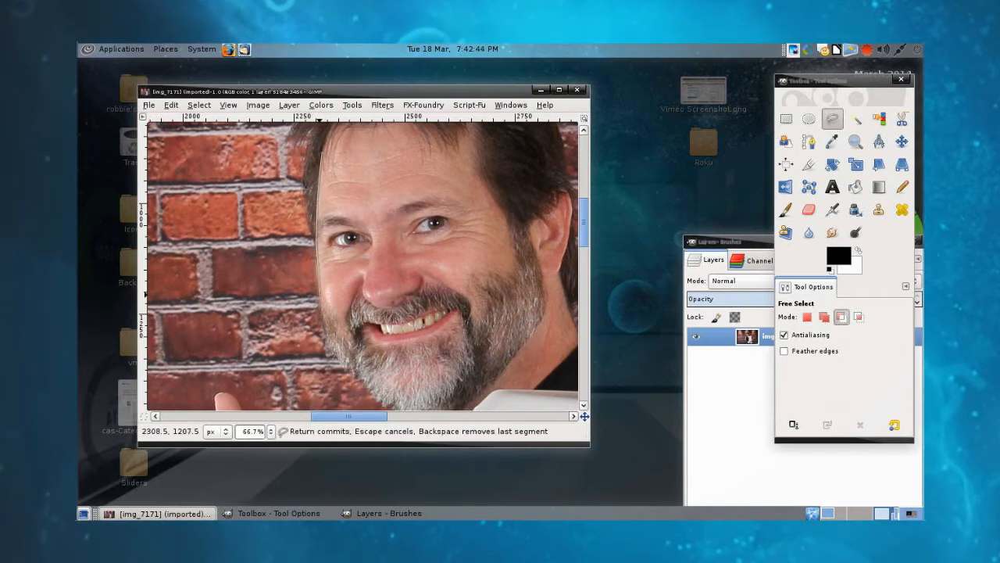
ctrl+click(319, 294)
click(290, 323)
drag(290, 322, 323, 320)
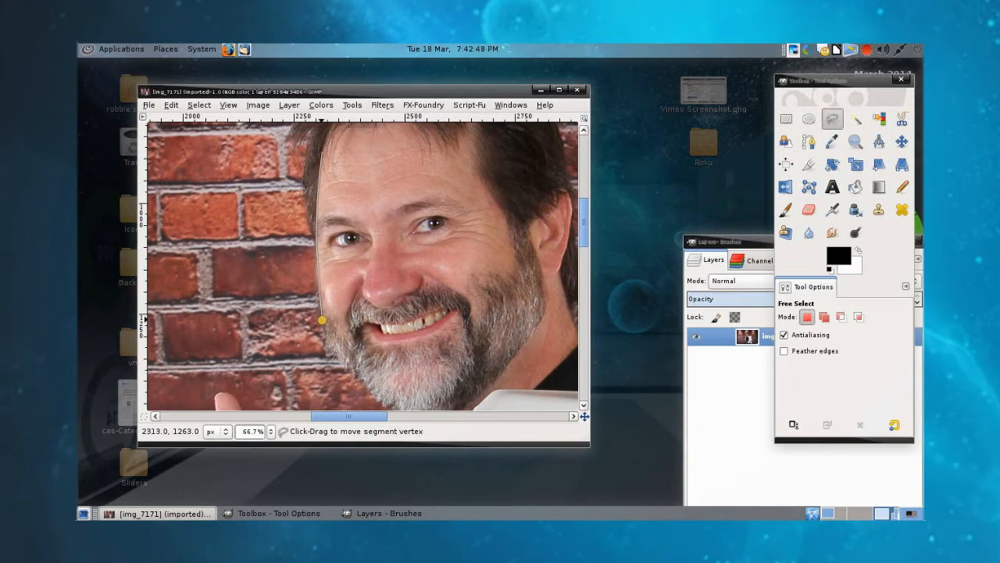
click(219, 335)
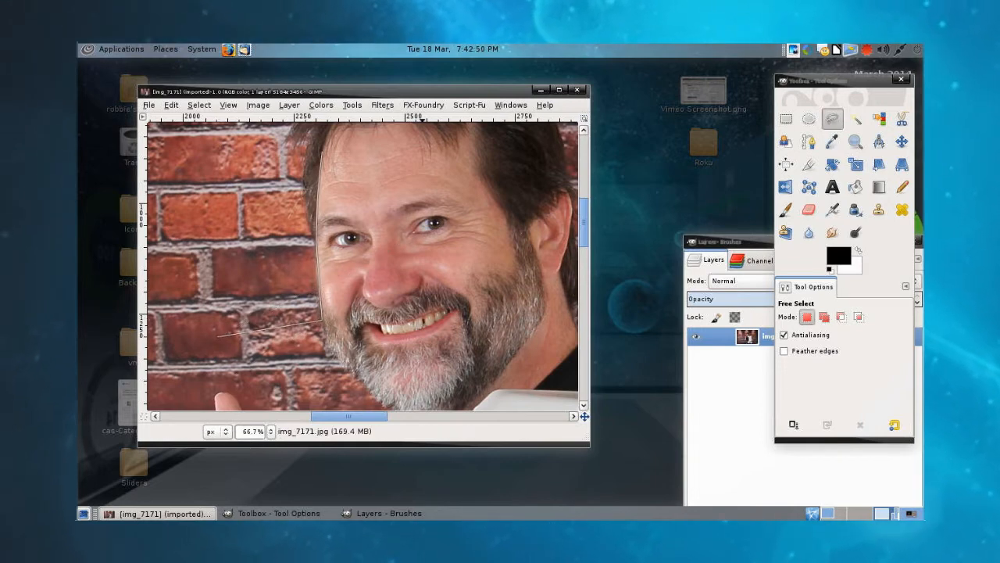
mouse_move(219, 334)
mouse_down()
mouse_move(320, 358)
mouse_move(326, 347)
mouse_move(373, 399)
mouse_move(348, 368)
mouse_move(382, 400)
mouse_move(461, 399)
mouse_up()
drag(513, 362, 545, 299)
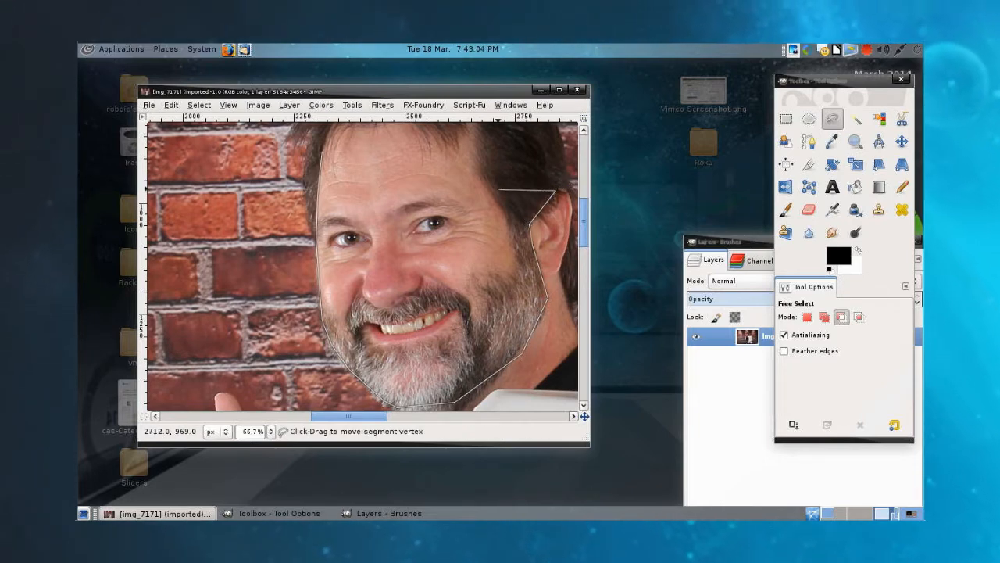
Step: Continue the face outline from the ear along the hairline and across the forehead, closing it at its starting point
drag(501, 192, 496, 199)
click(482, 177)
click(475, 154)
scroll(475, 154, up, 3)
click(480, 198)
click(478, 183)
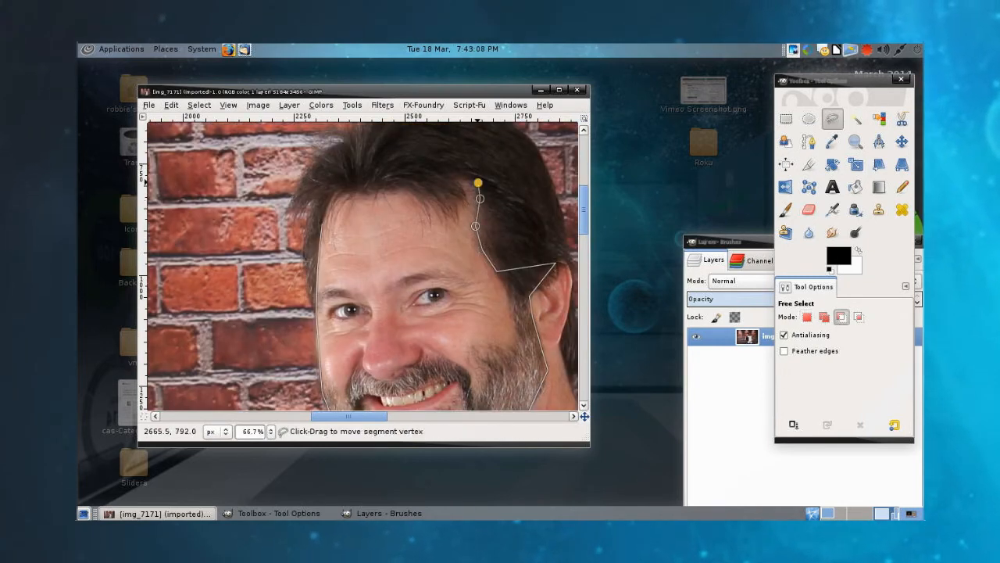
click(461, 175)
click(378, 177)
click(333, 192)
click(322, 223)
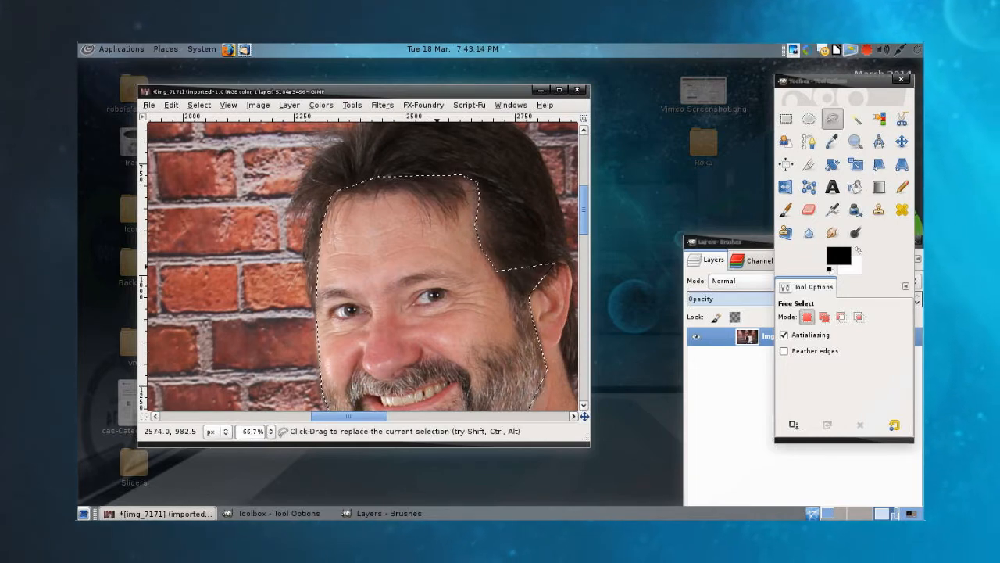
Step: Enlarge the image window and feather the face selection by 25 px
click(785, 351)
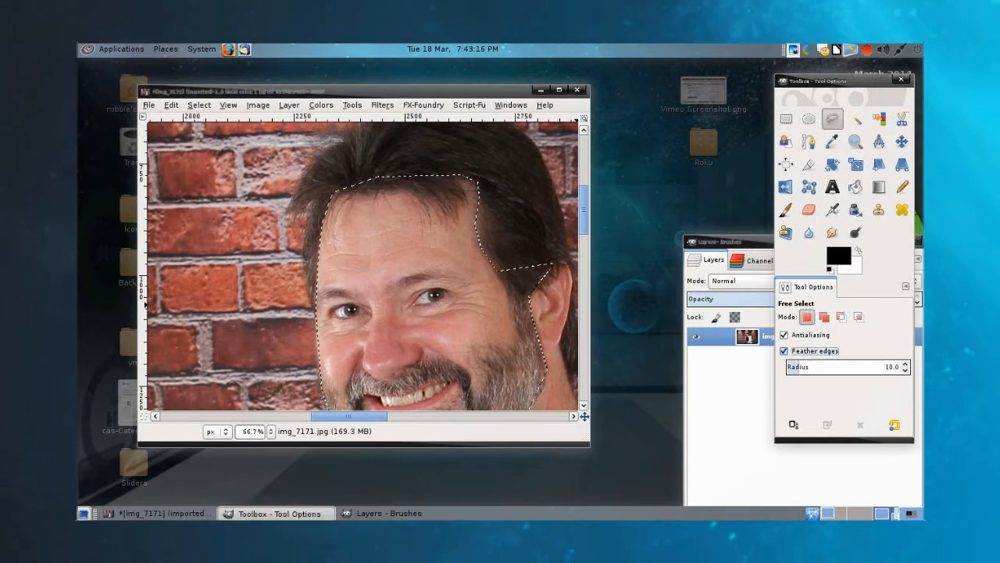
click(785, 351)
scroll(471, 298, down, 2)
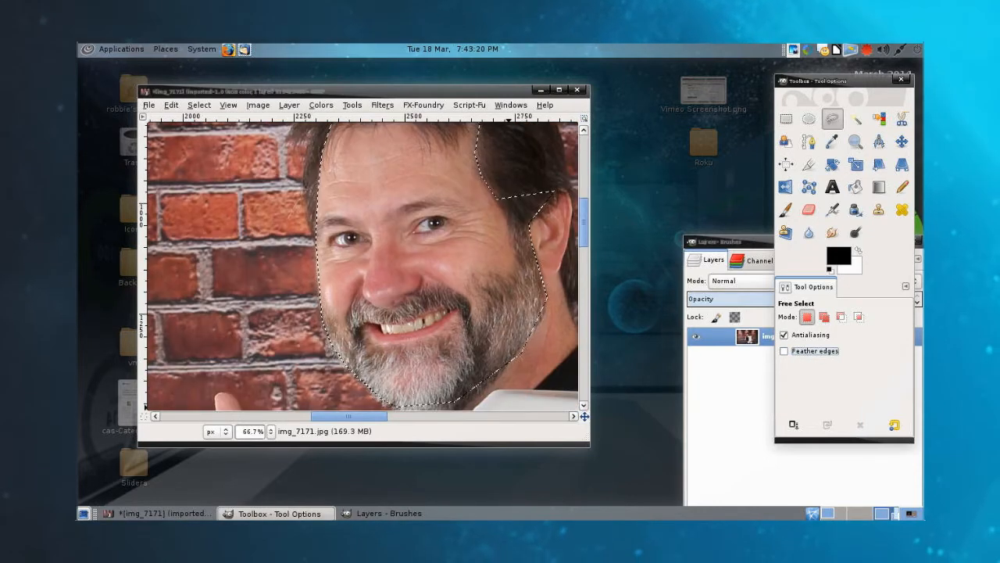
drag(589, 447, 644, 474)
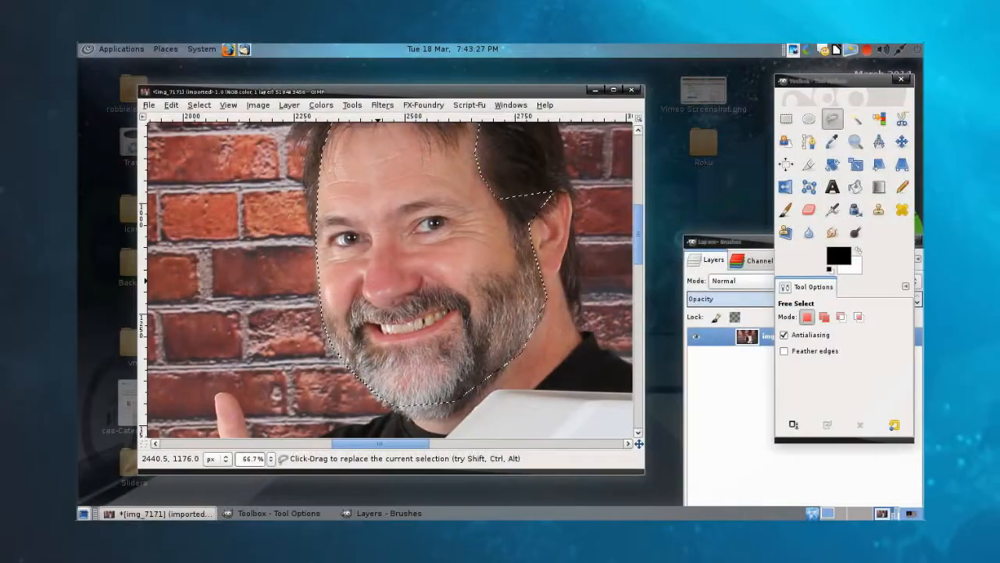
right_click(397, 297)
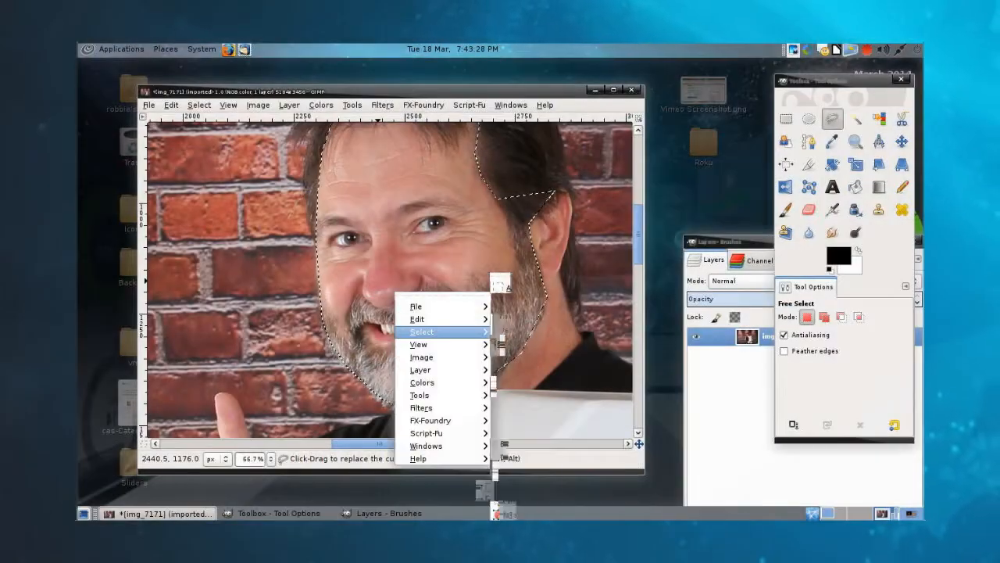
mouse_move(422, 331)
click(539, 386)
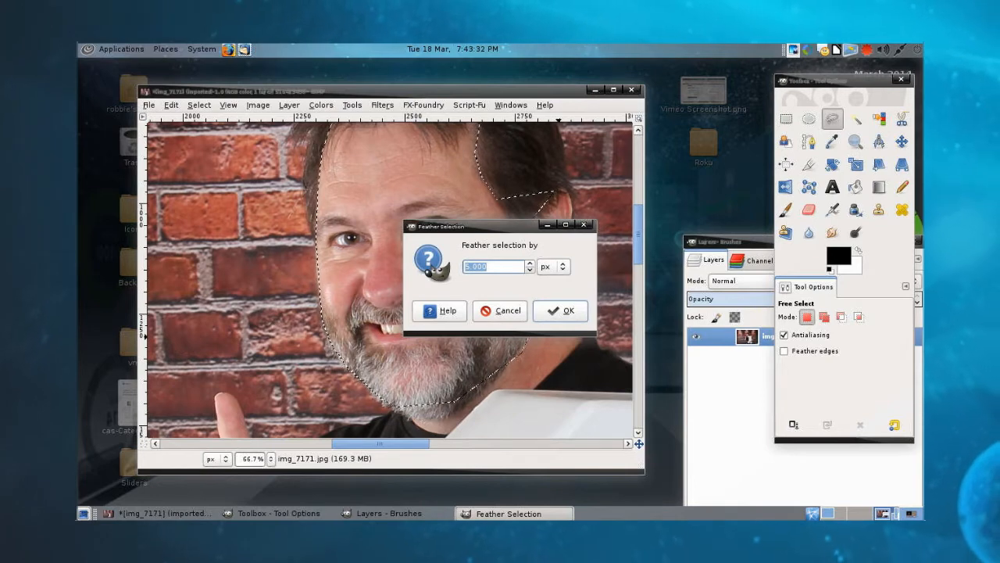
text(25)
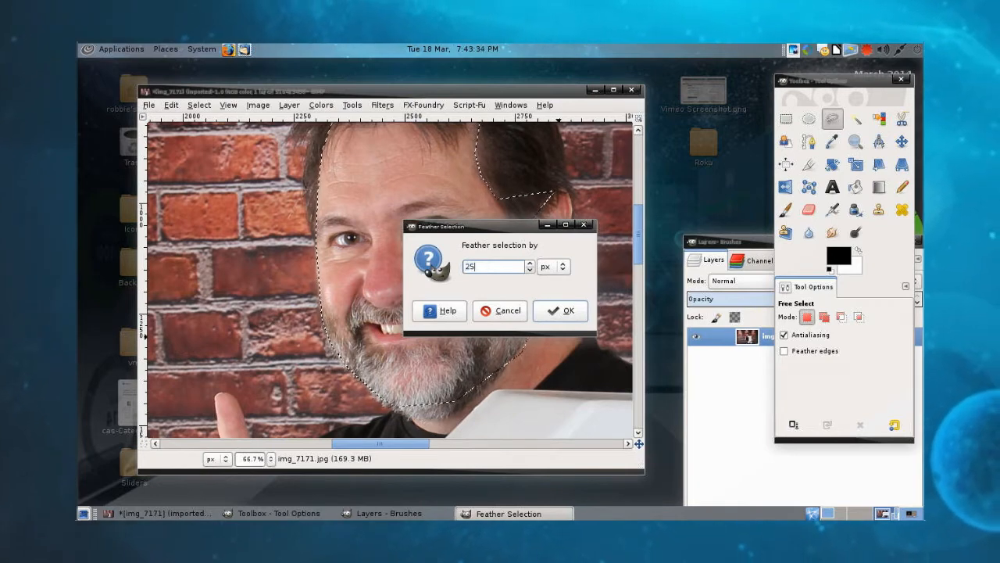
key(Return)
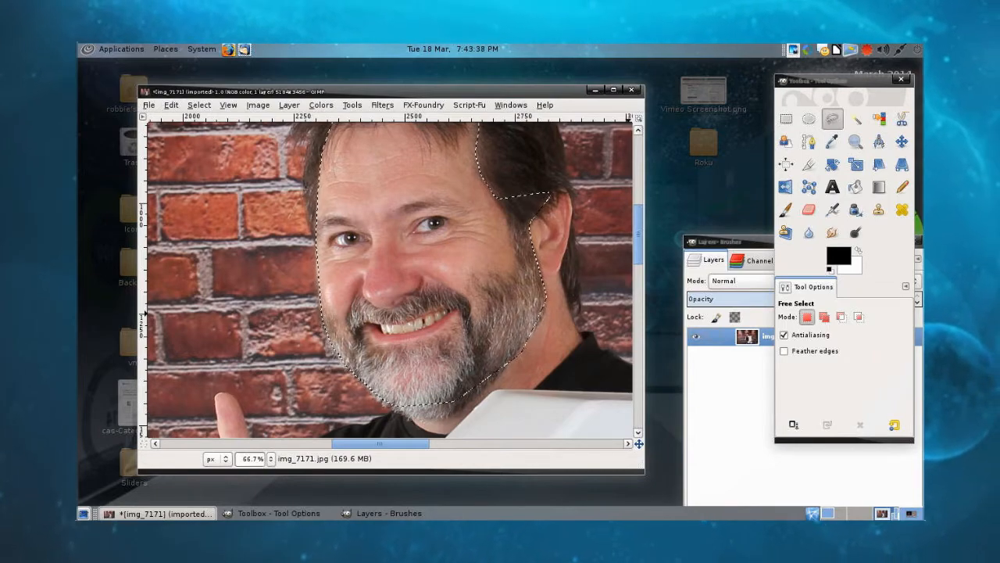
Step: Reduce the red saturation of the selected face to -24 with Hue-Saturation
right_click(467, 302)
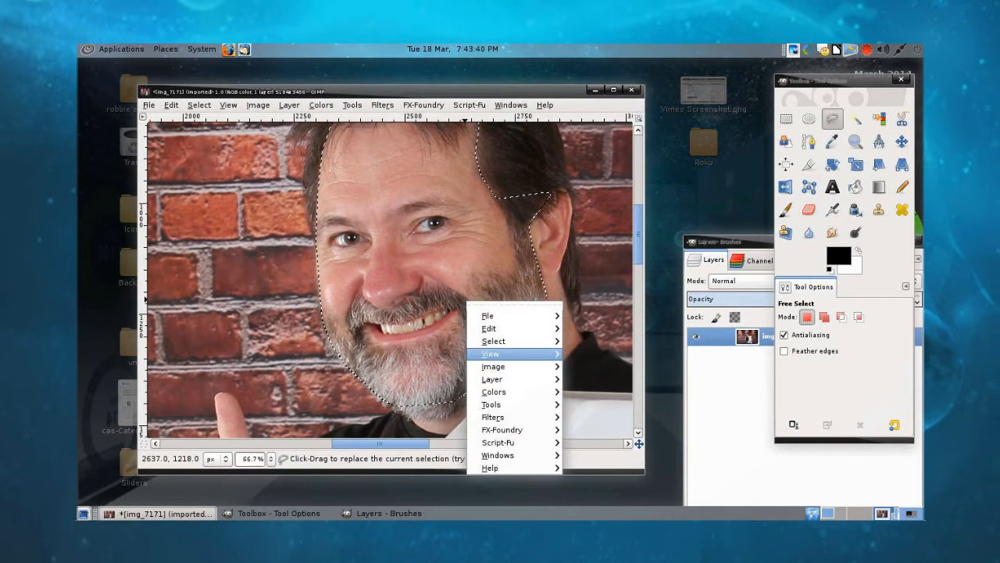
mouse_move(494, 392)
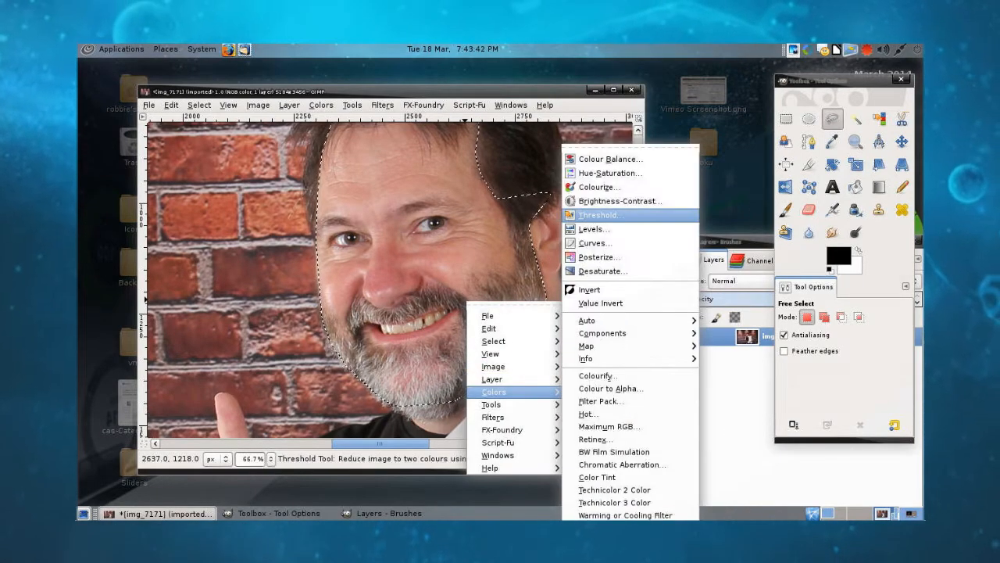
click(610, 172)
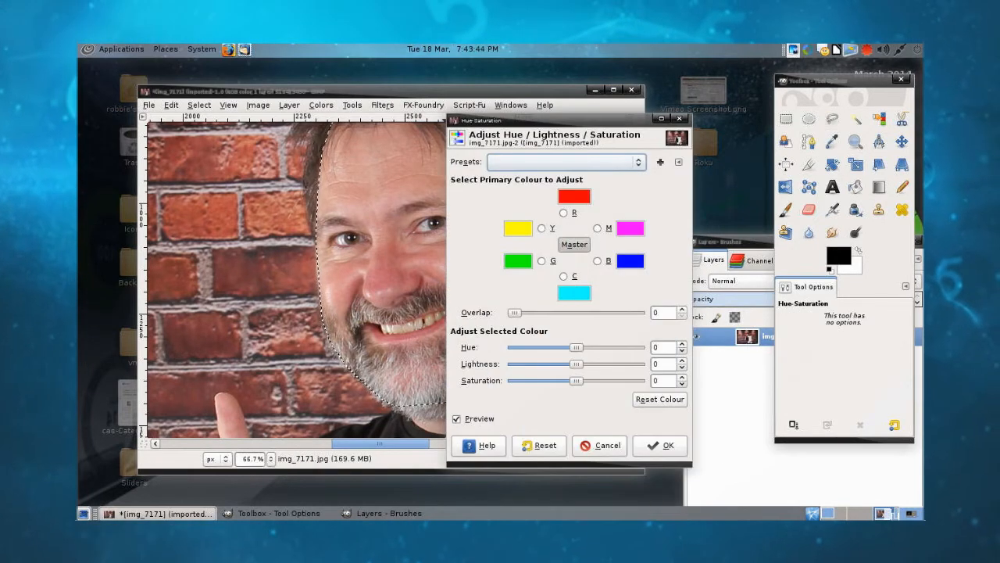
click(603, 208)
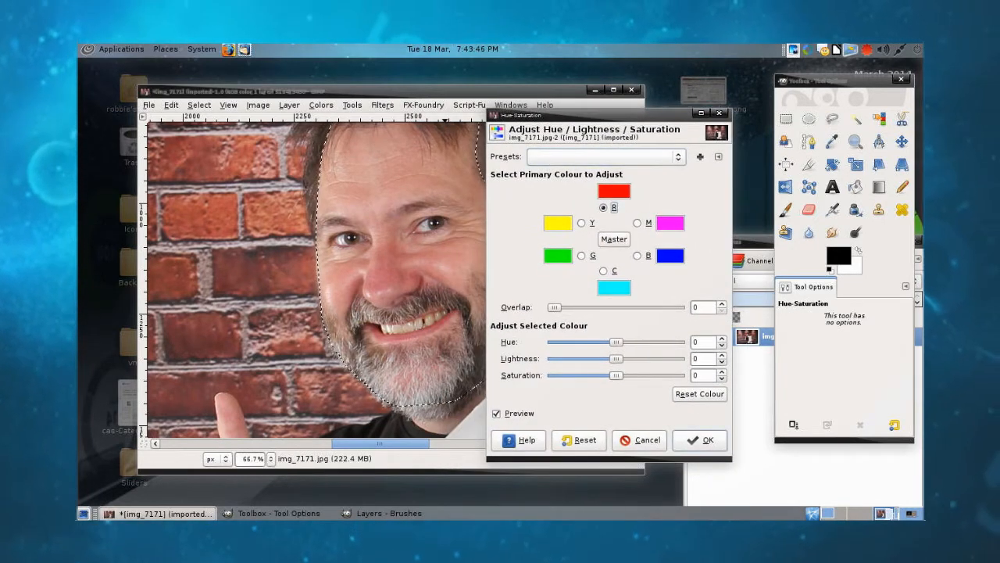
drag(616, 375, 602, 375)
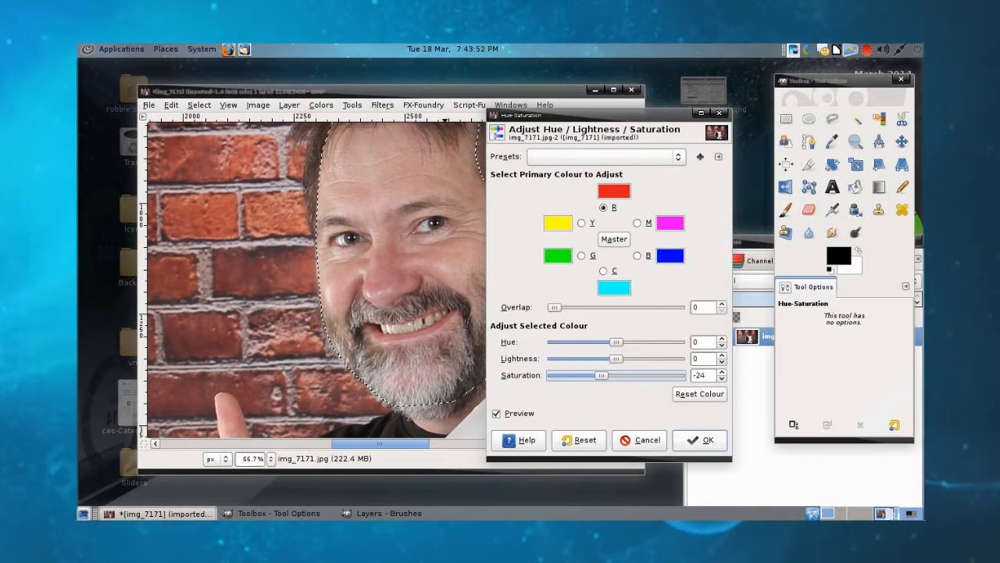
click(699, 439)
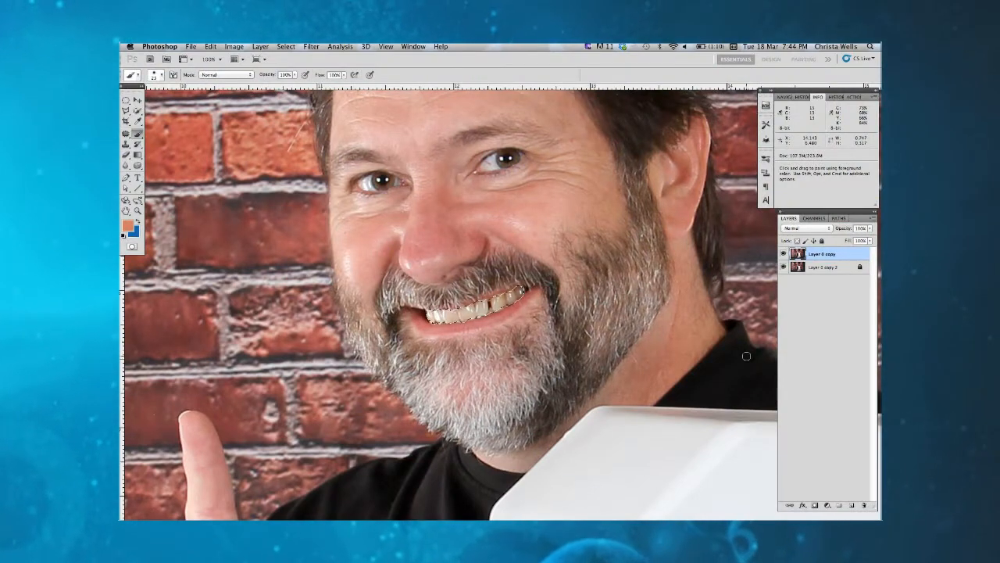
Step: Switch to Photoshop and apply Selective Color to the selected teeth, setting magenta to -14% and reducing yellow for the Neutrals
click(233, 46)
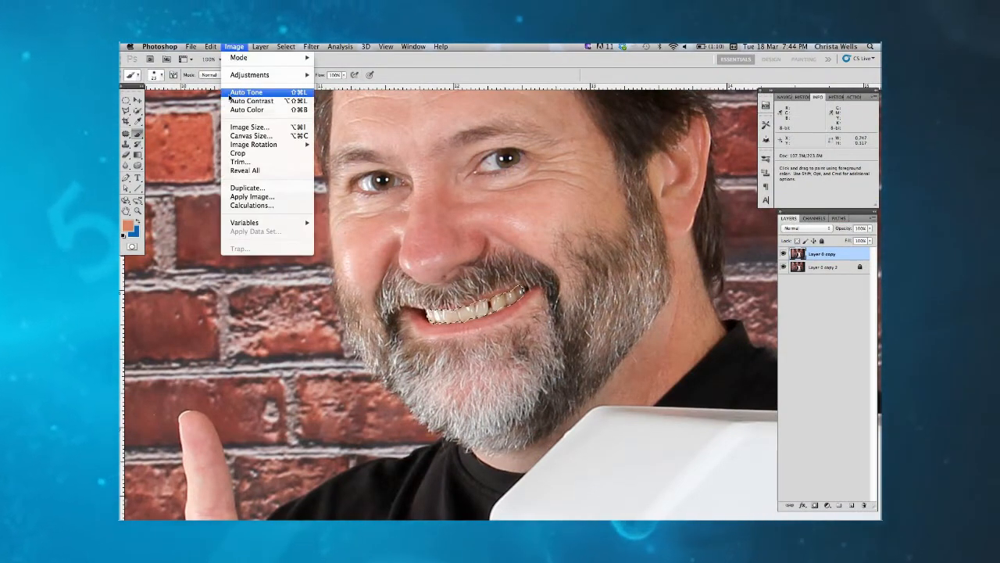
mouse_move(273, 145)
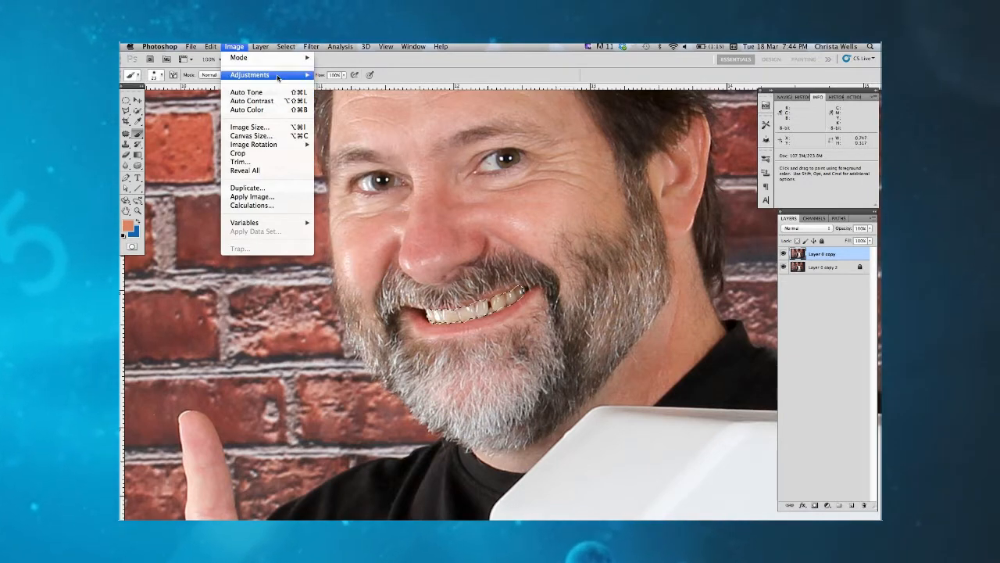
mouse_move(278, 76)
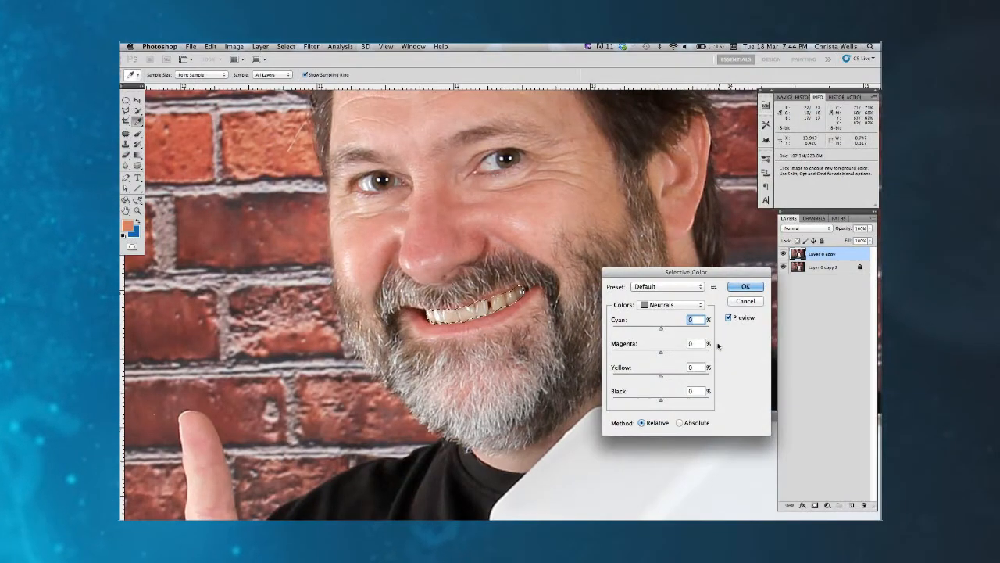
click(696, 306)
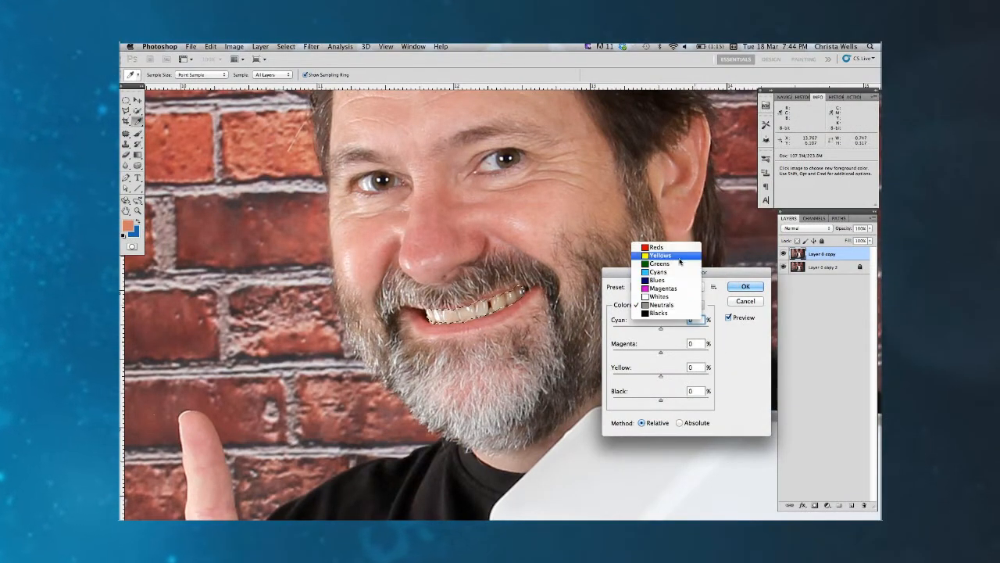
click(667, 306)
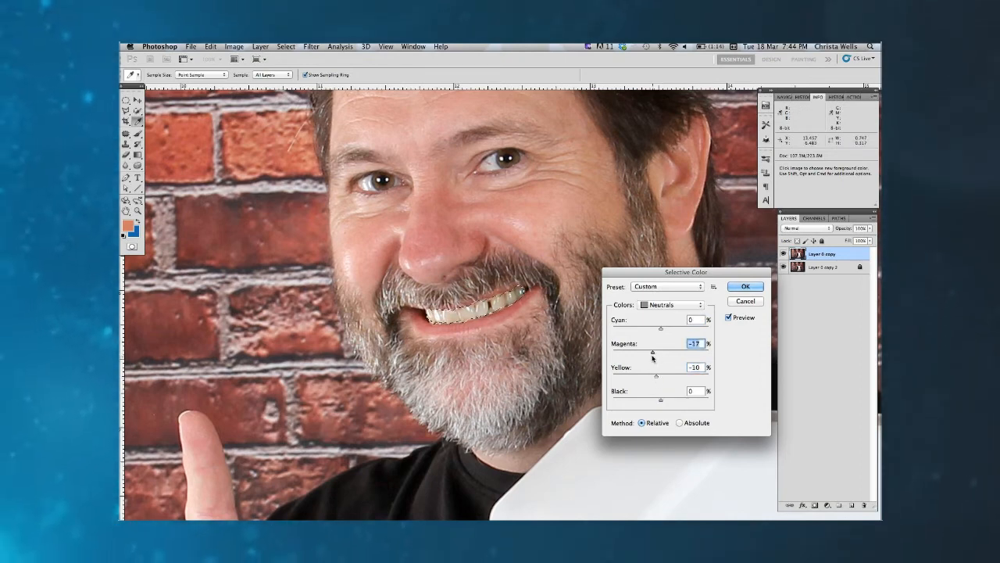
drag(654, 358, 654, 358)
click(728, 318)
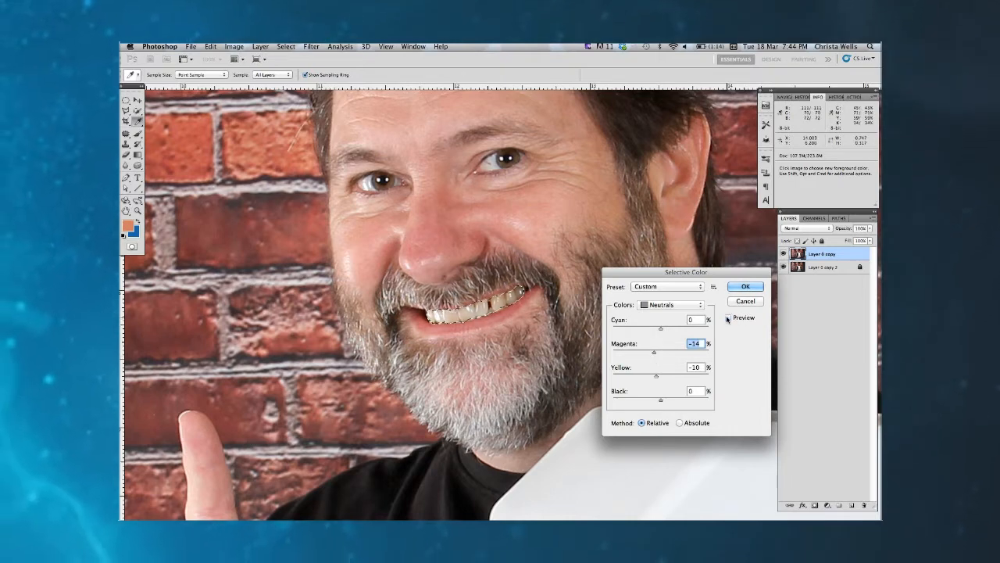
click(728, 318)
drag(655, 376, 654, 378)
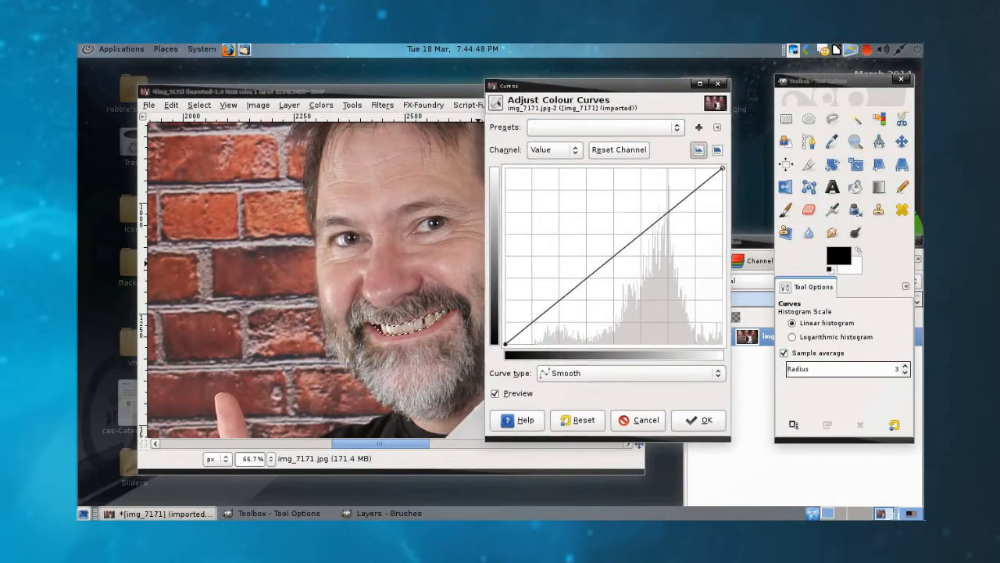
drag(684, 217, 656, 206)
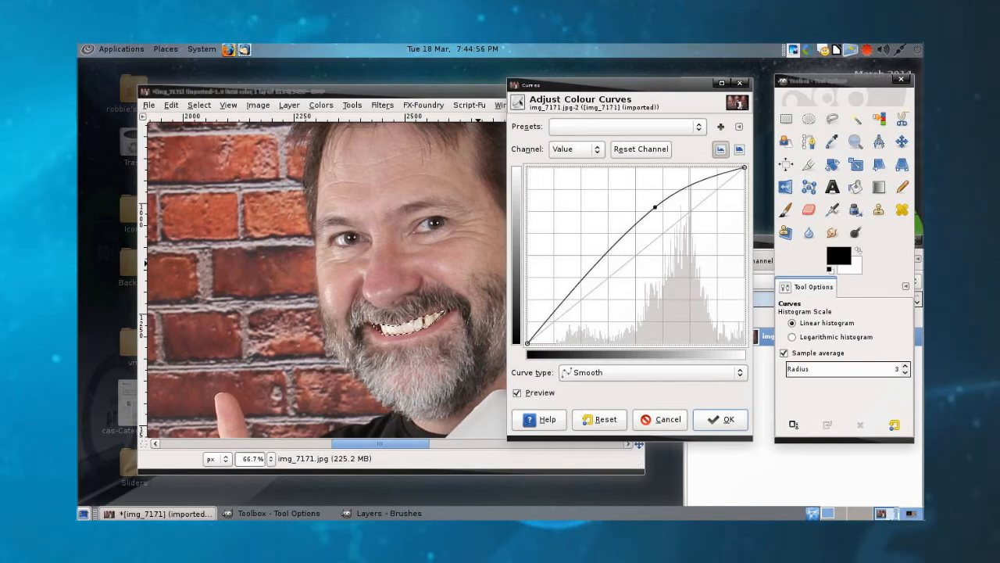
click(660, 420)
right_click(447, 317)
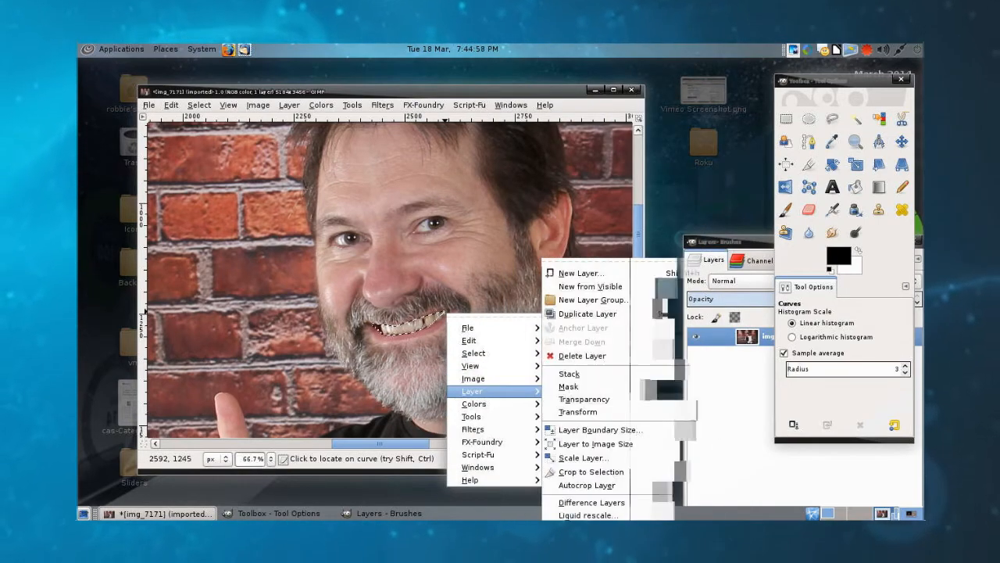
mouse_move(484, 403)
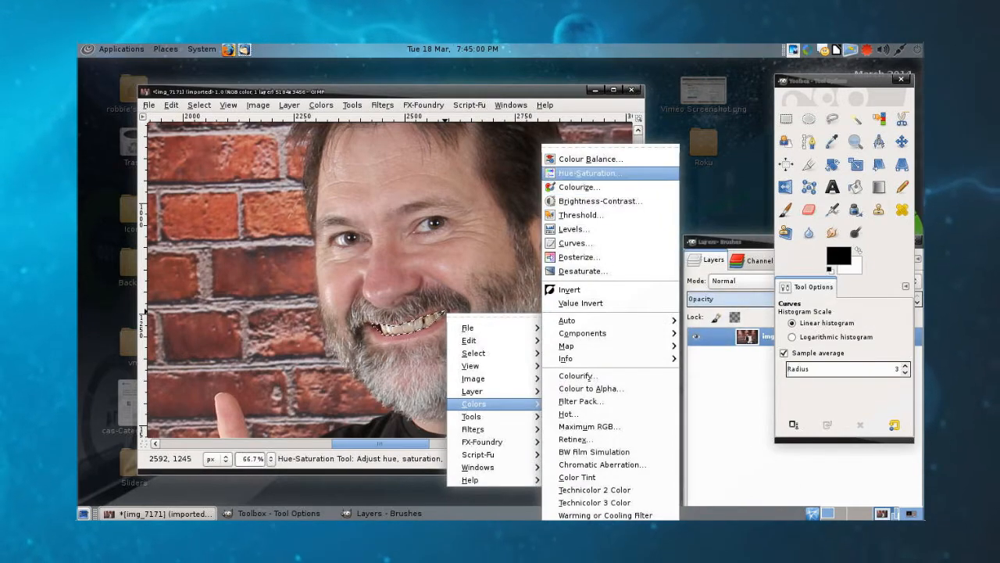
click(570, 229)
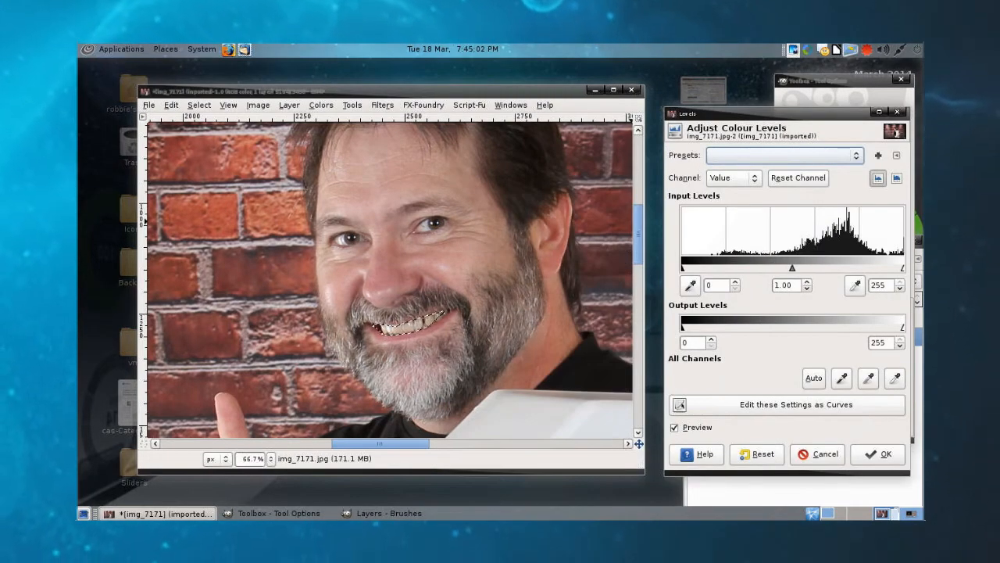
drag(903, 268, 866, 268)
drag(773, 268, 741, 268)
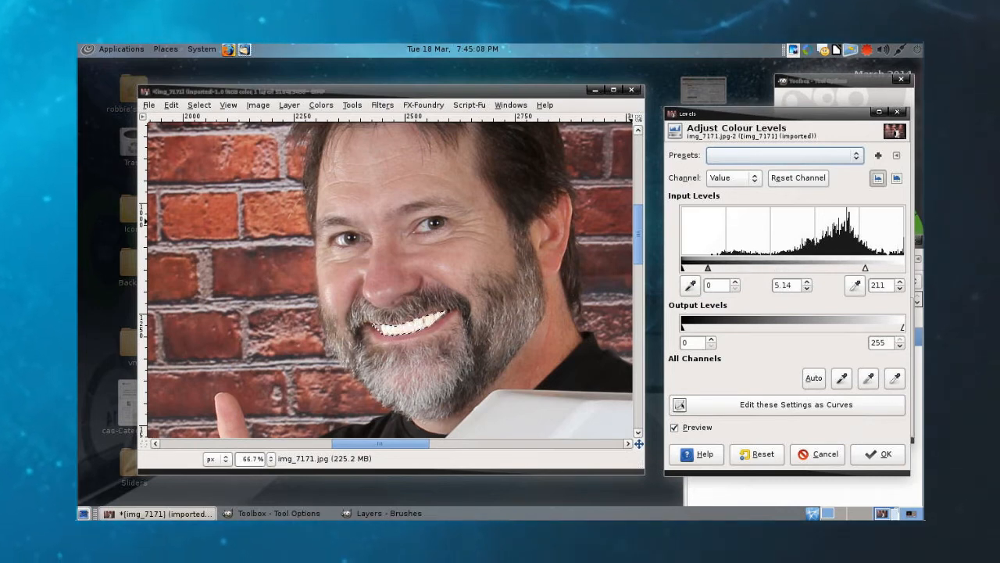
click(817, 454)
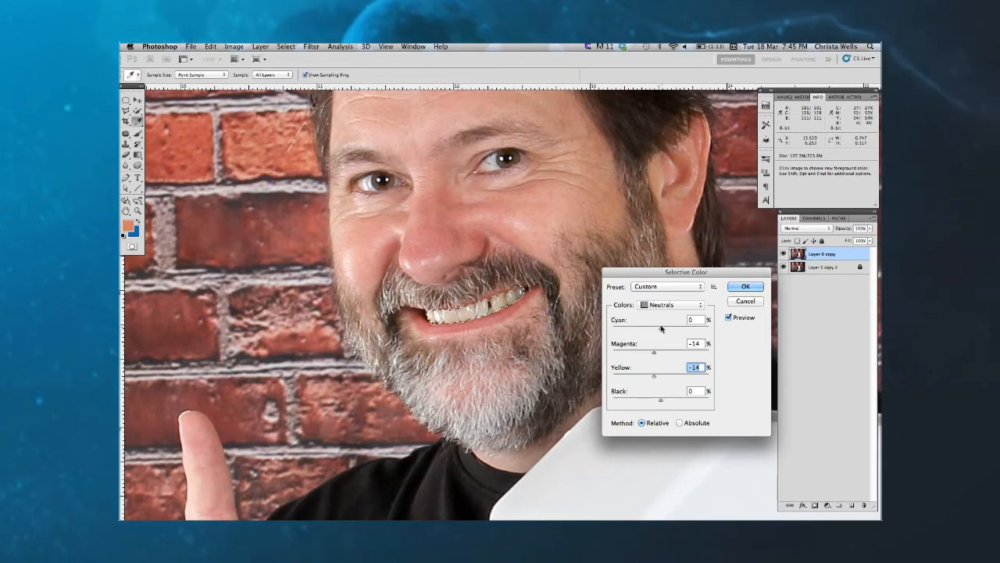
Step: Switch to Photoshop and apply Selective Color to the teeth's Neutrals with cyan -16%, magenta -29% and yellow -27%
drag(659, 329, 652, 378)
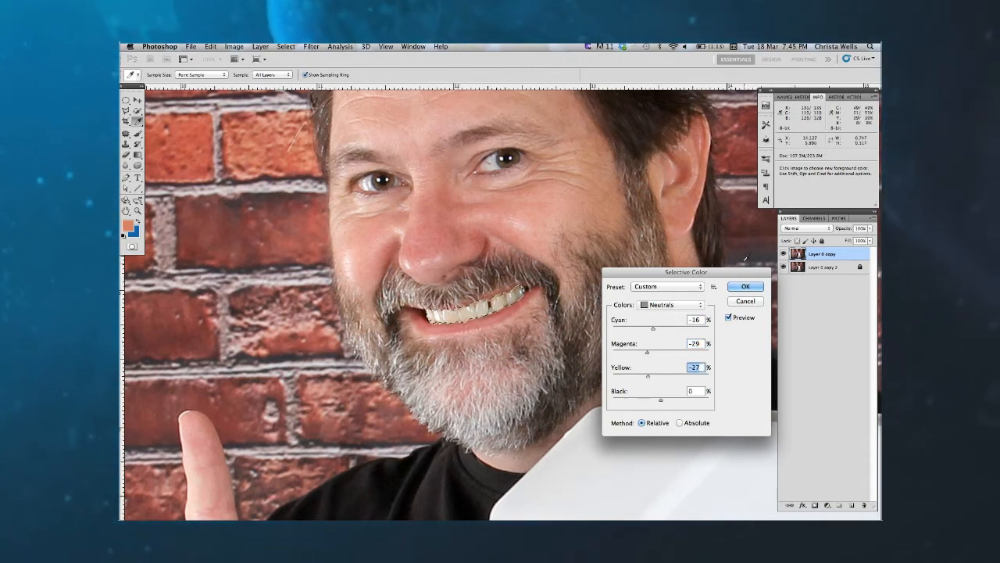
click(747, 287)
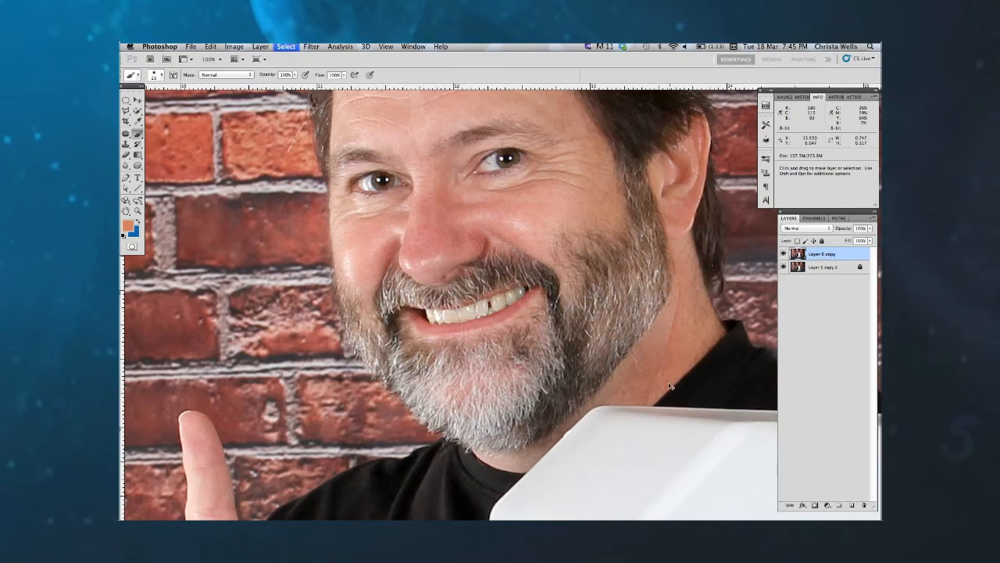
key(super+minus)
key(super+minus)
key(super+minus)
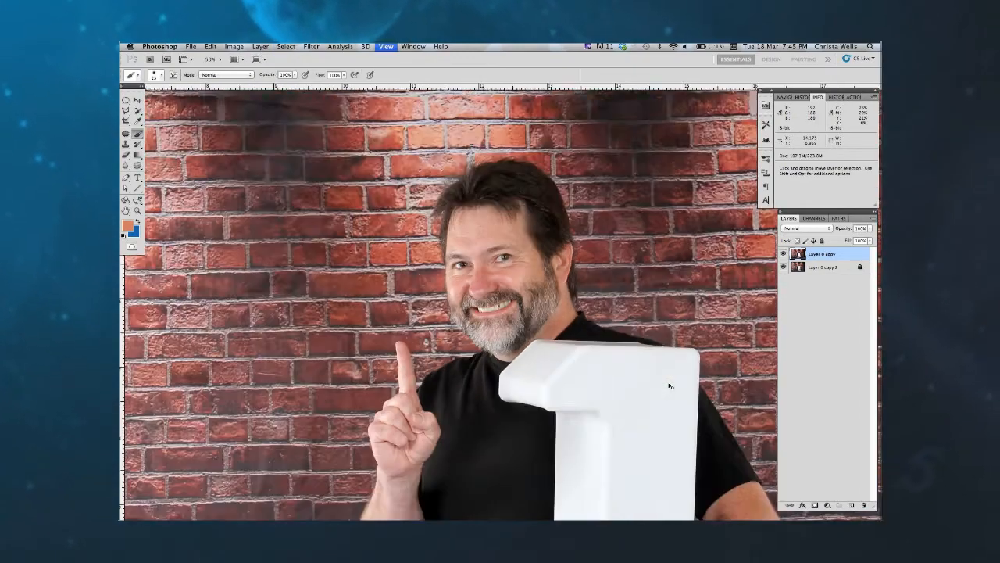
drag(616, 323, 601, 328)
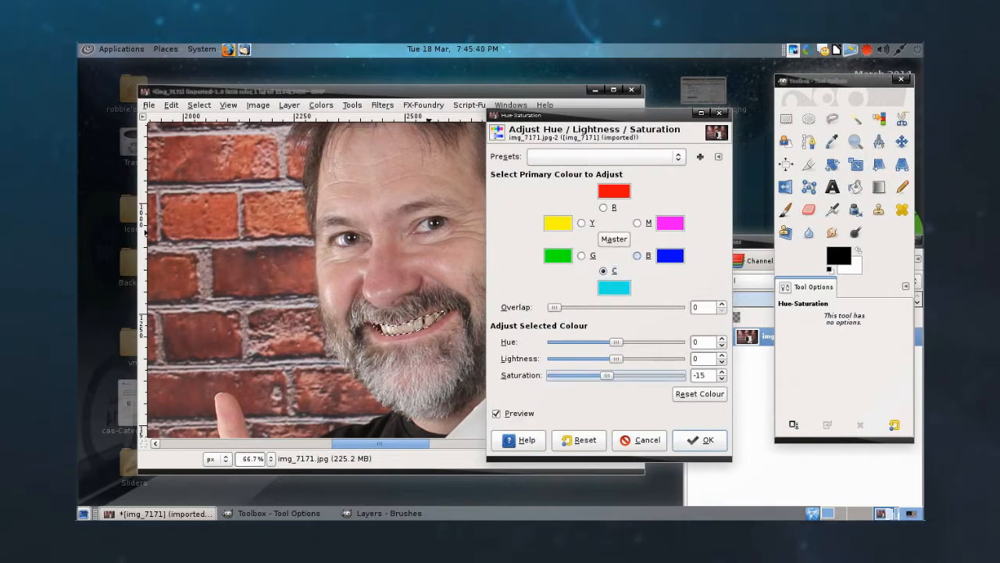
Step: Switch to GIMP and set the cyan saturation of the selected teeth to -15 with Hue-Saturation
drag(617, 375, 607, 375)
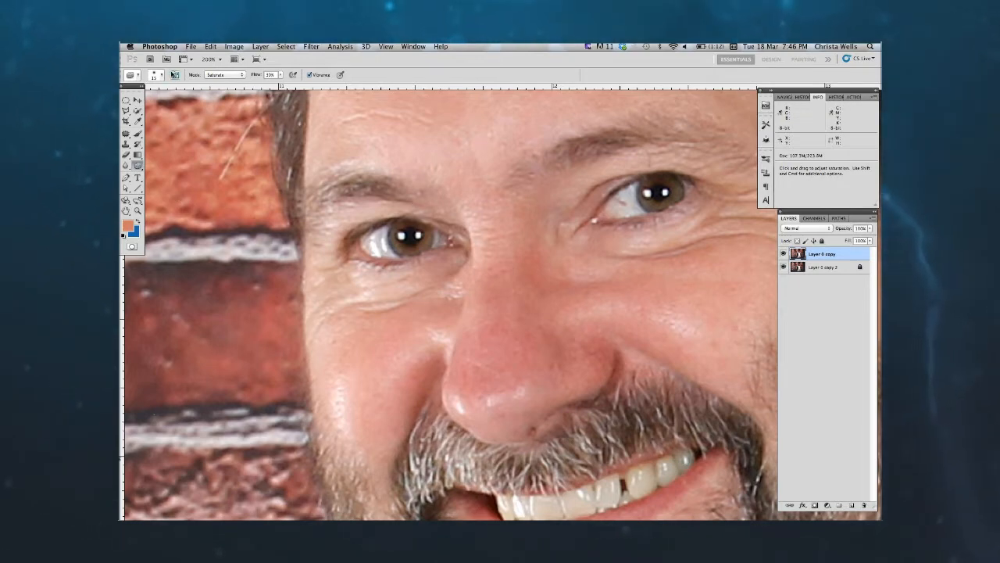
Step: Switch to Photoshop and saturate the irises of both eyes using the Sponge tool with a soft 30 px brush in Saturate mode
click(160, 76)
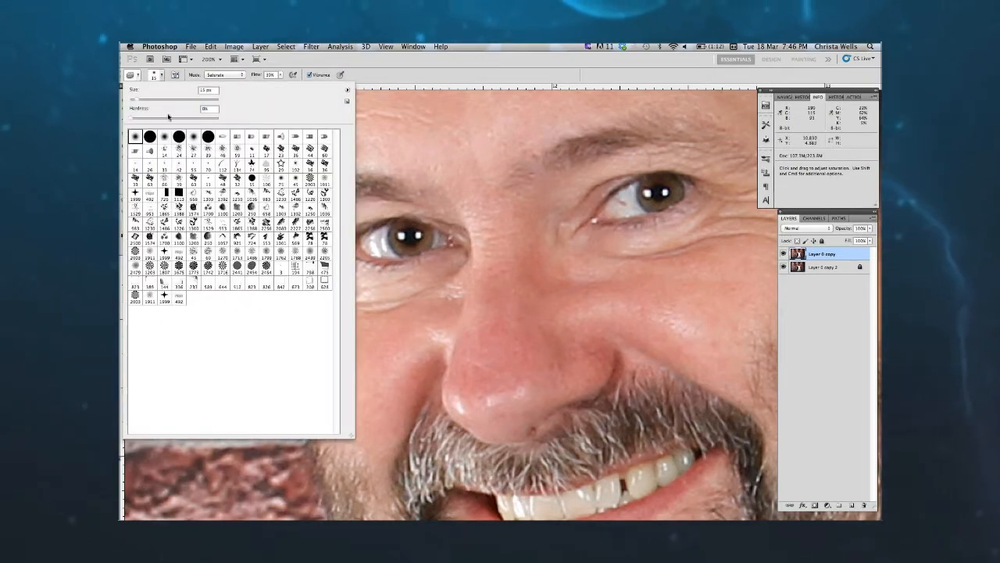
drag(135, 100, 141, 101)
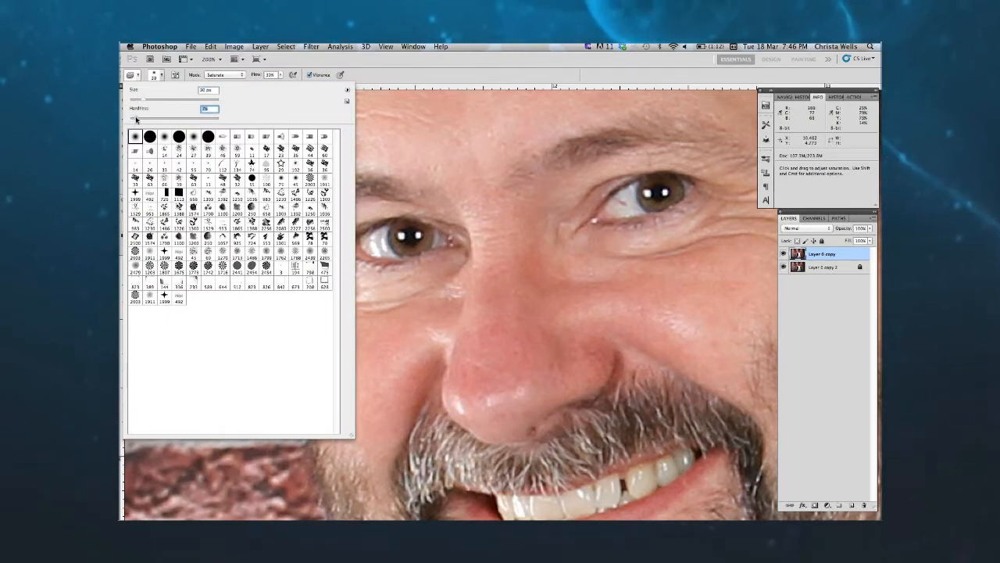
drag(136, 119, 137, 120)
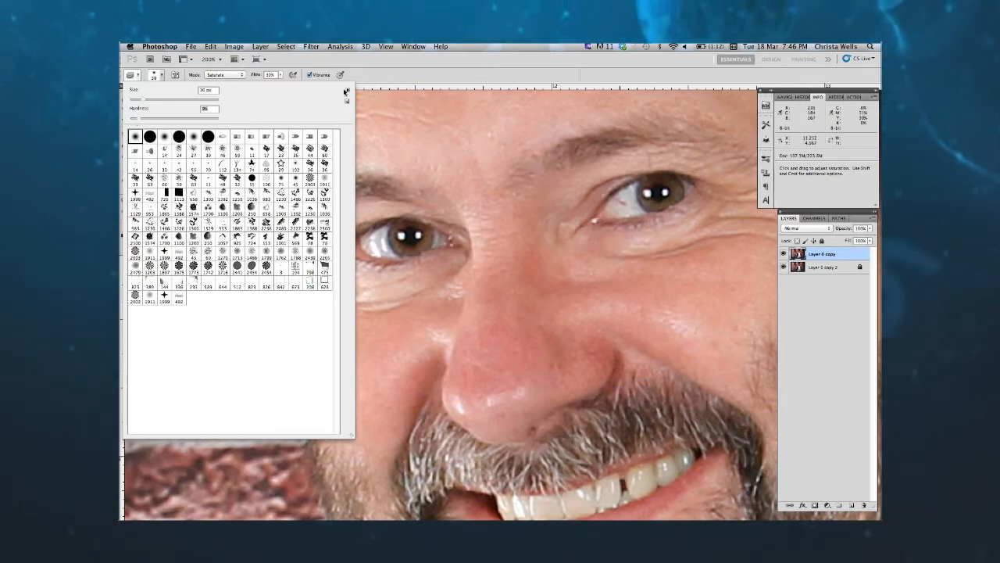
click(234, 76)
click(237, 75)
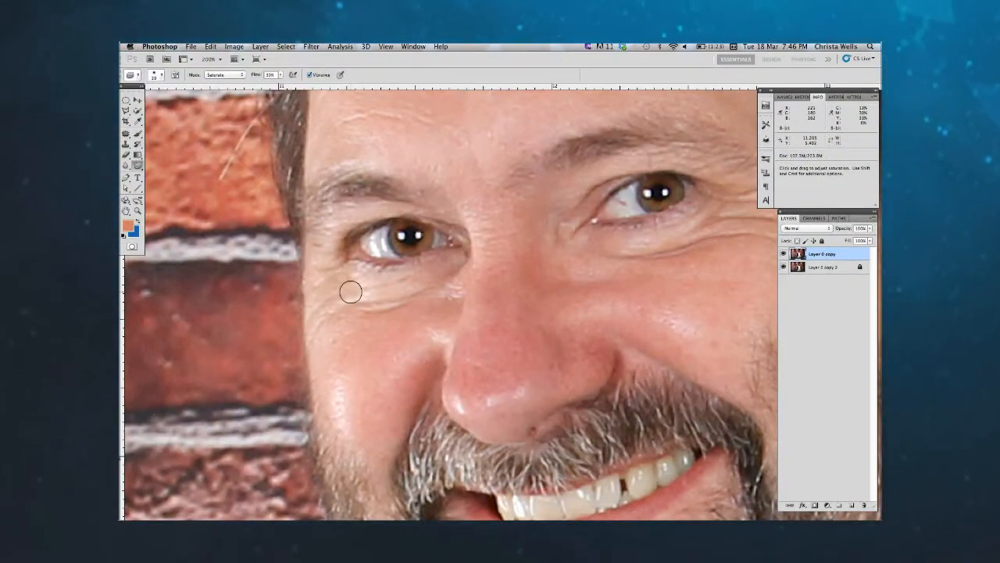
key(super+minus)
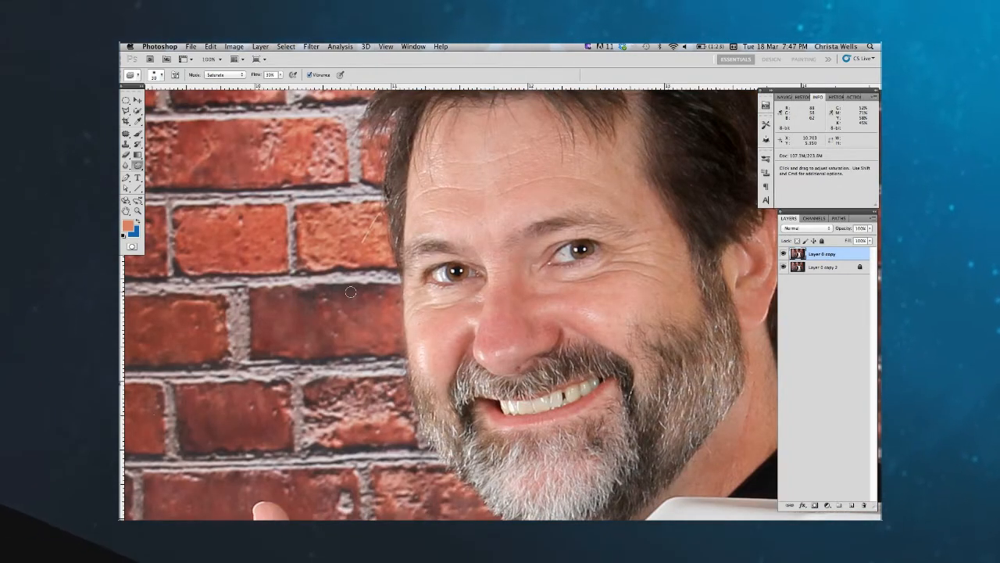
key(super+minus)
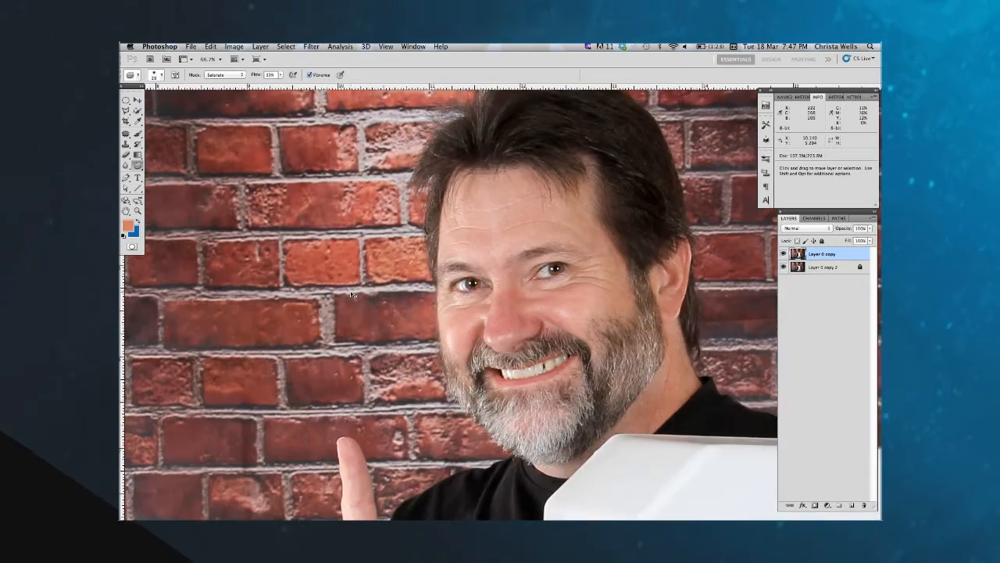
key(super+minus)
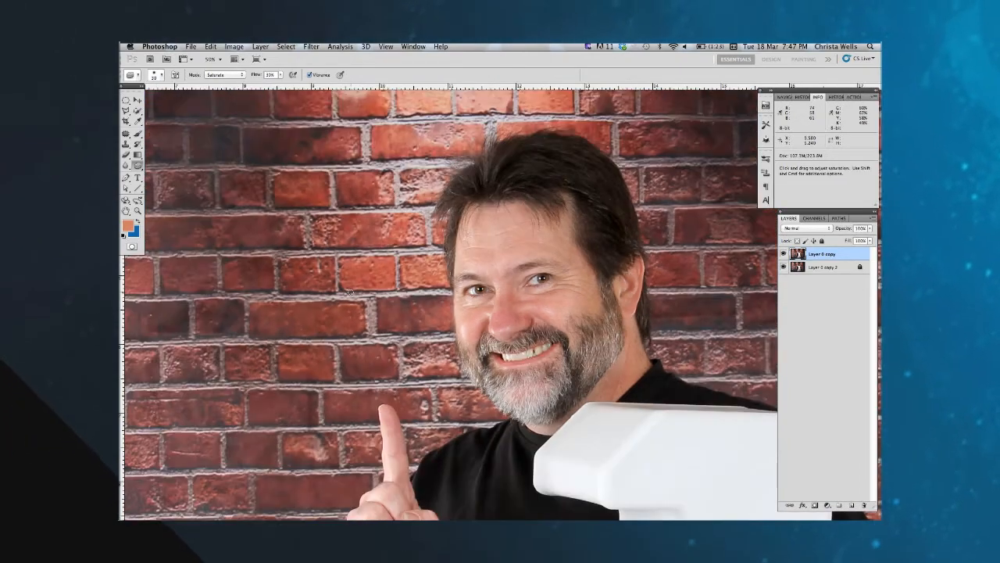
drag(580, 359, 556, 352)
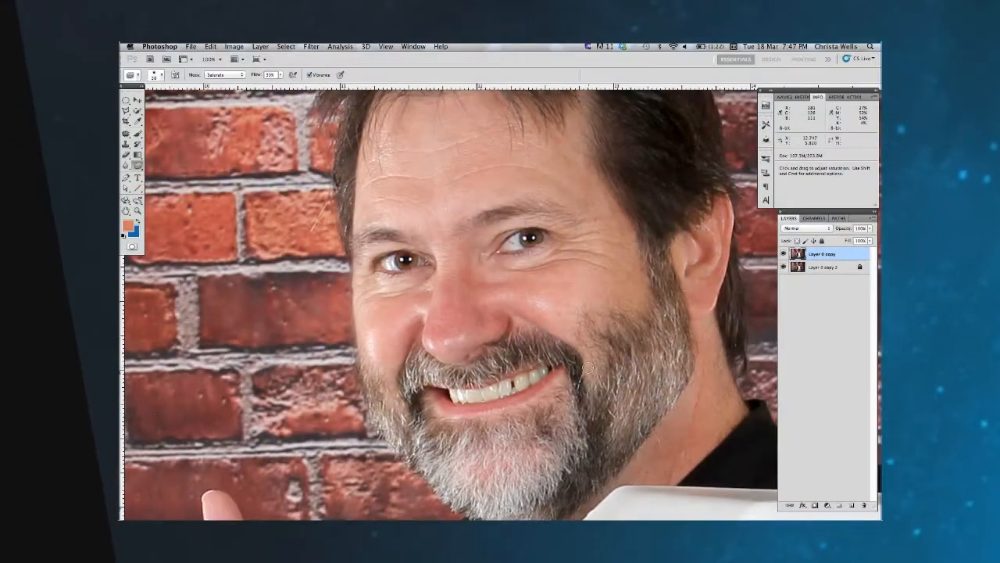
Step: Activate the Clone Stamp tool with a soft 40 px brush and reduce its opacity
click(126, 144)
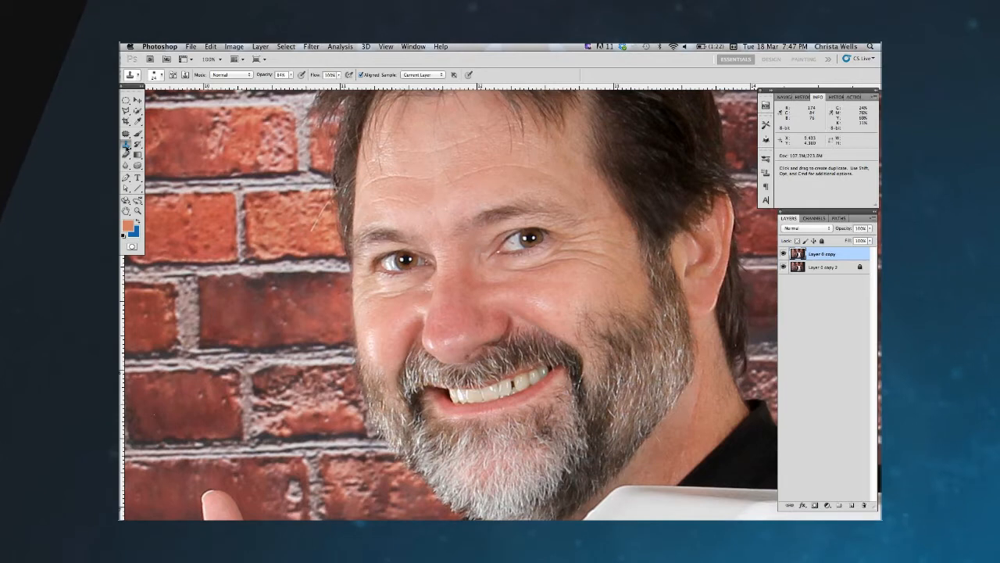
click(162, 75)
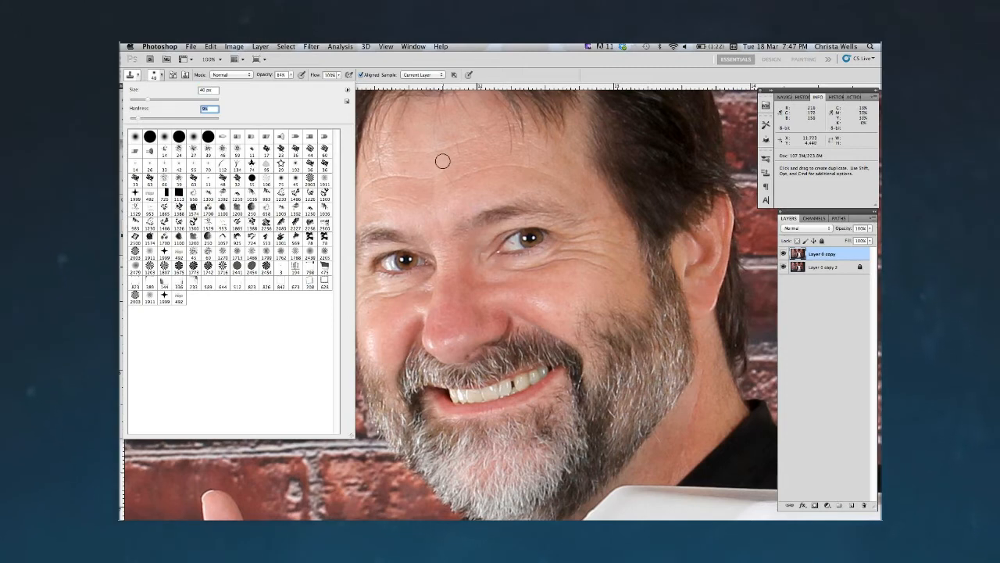
click(282, 73)
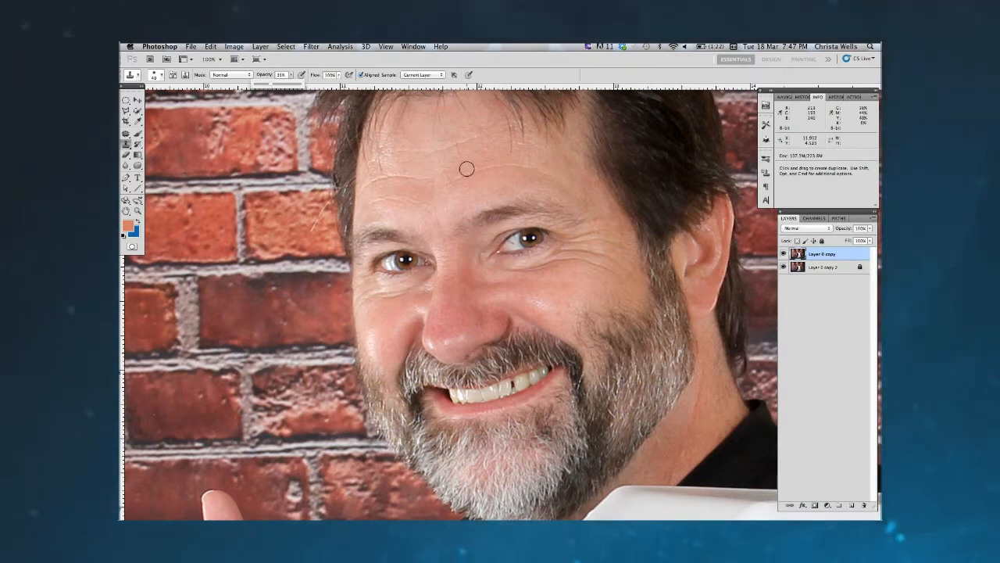
Step: Sample smooth skin on the forehead just above the eyebrows as the clone source
key(super+plus)
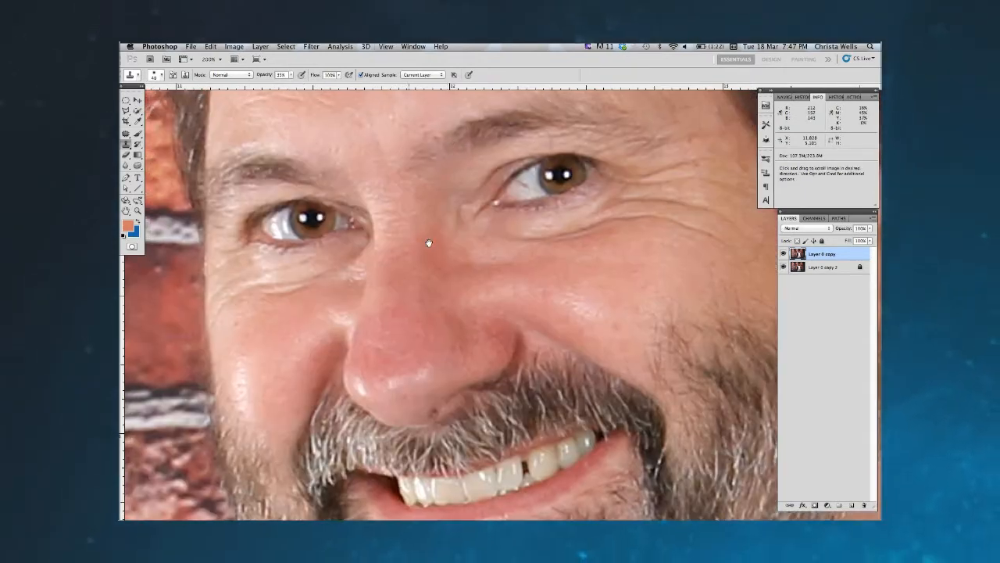
scroll(458, 279, up, 5)
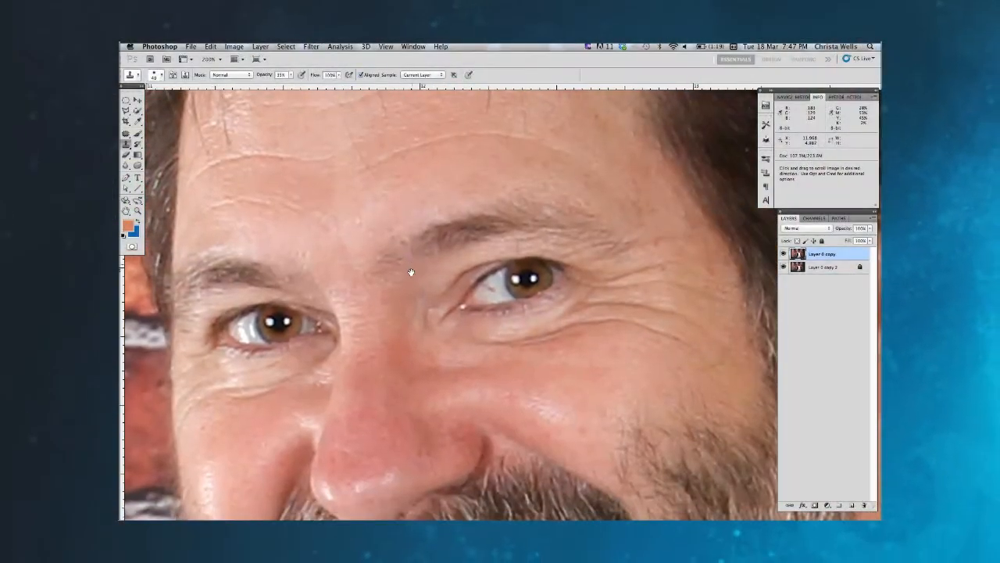
drag(411, 272, 420, 300)
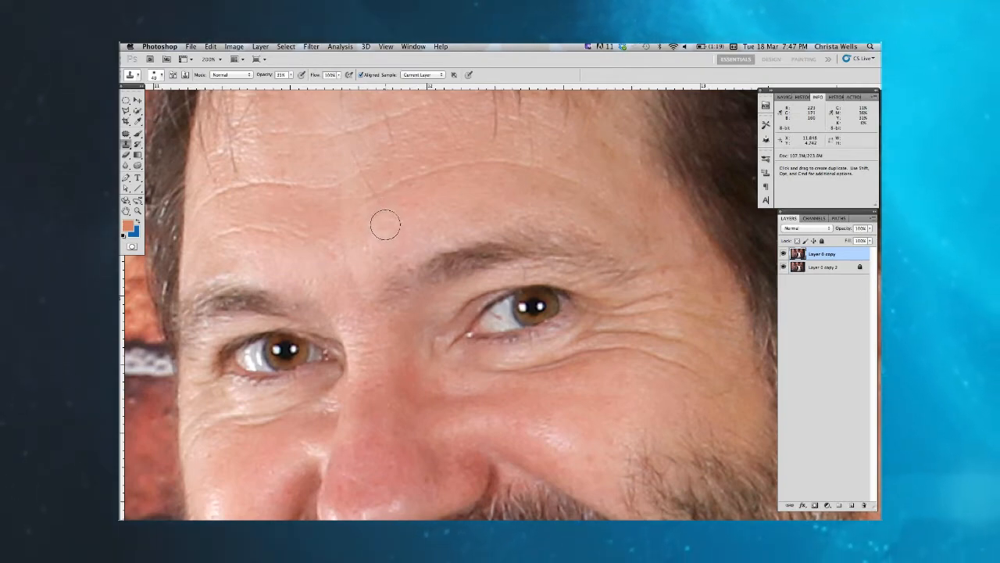
key(alt)
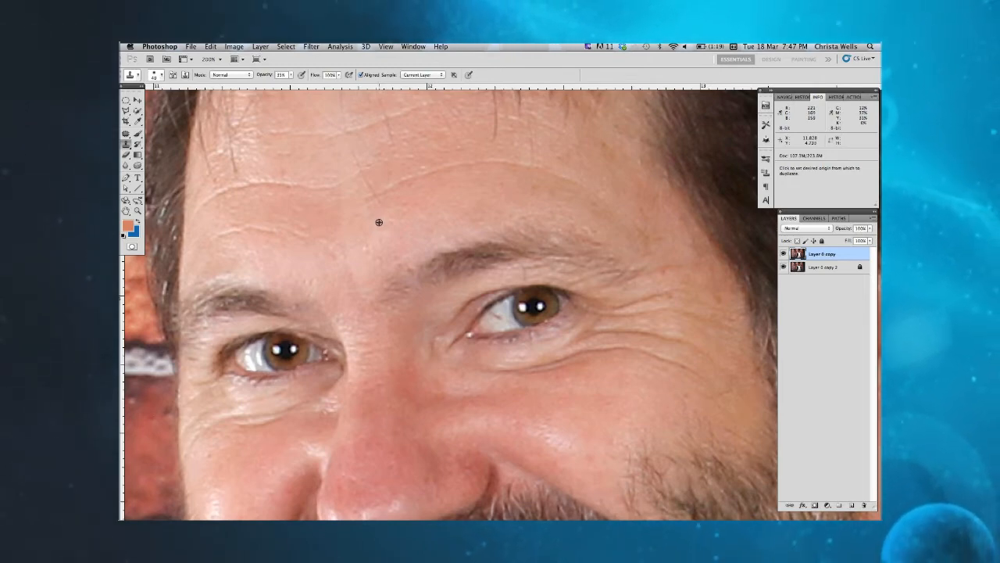
alt+click(380, 222)
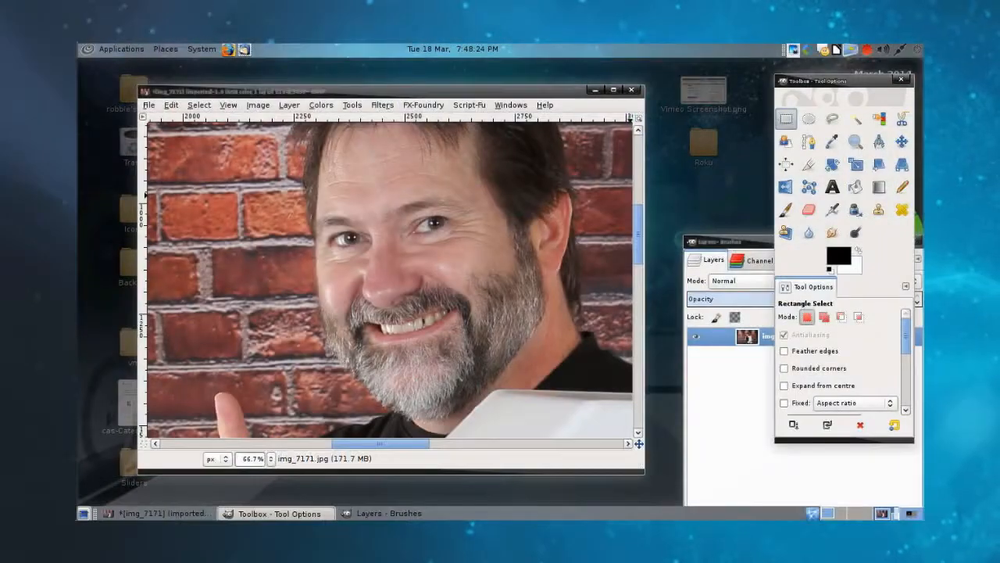
Step: Switch to GIMP and activate the Heal tool for retouching the skin around the man's eyes
click(902, 209)
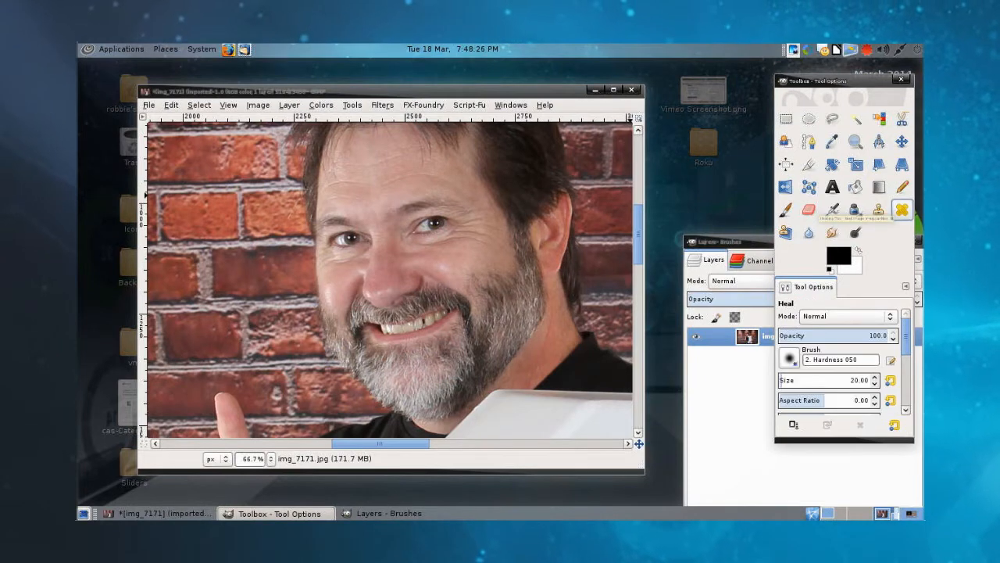
click(382, 252)
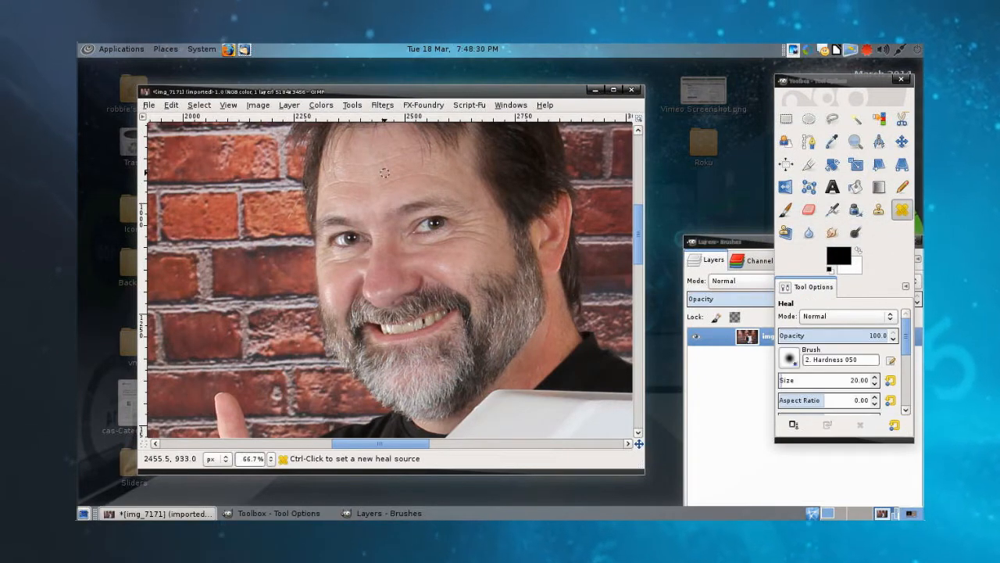
key(1)
scroll(385, 172, up, 2)
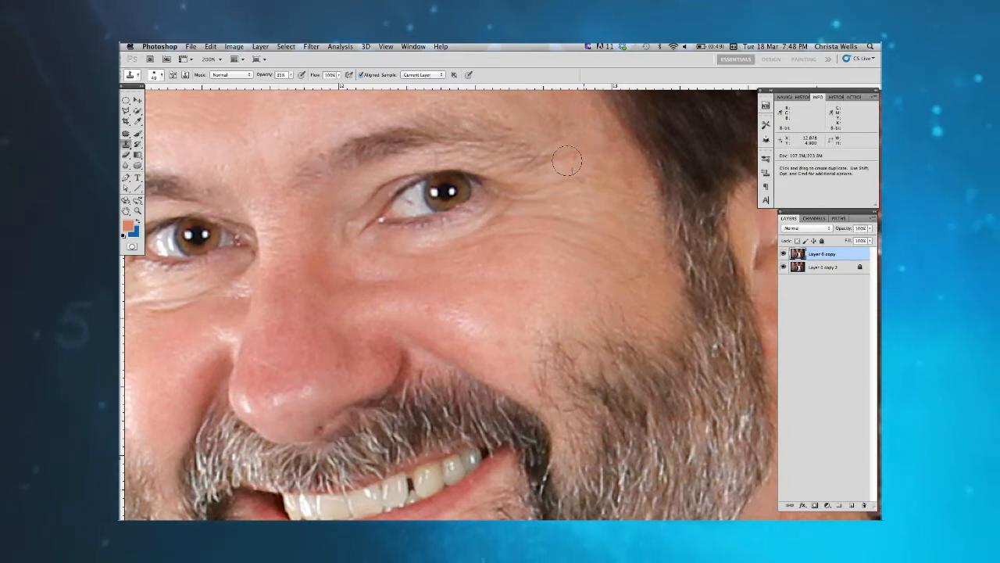
Step: Switch to Photoshop and clone smooth cheek skin over the wrinkles beneath the eye on the image's right
mouse_move(344, 293)
mouse_down()
mouse_move(453, 273)
mouse_move(449, 267)
mouse_up()
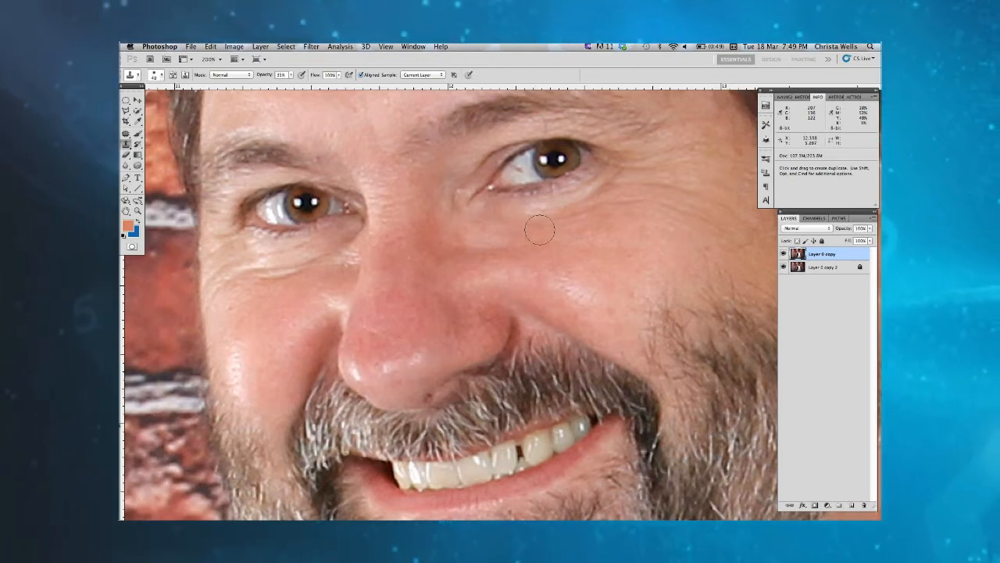
key(alt)
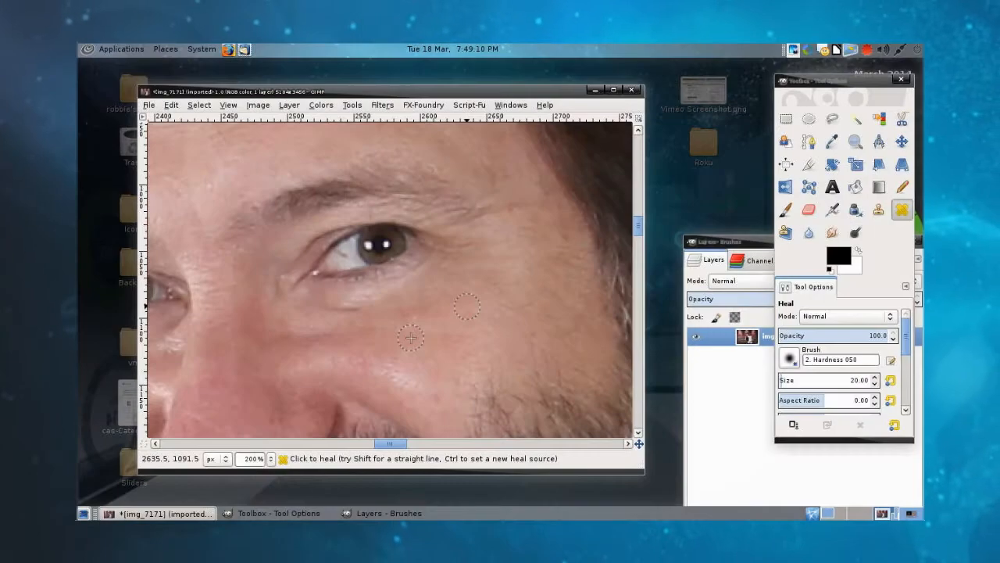
Step: Switch to GIMP, undo the last heal strokes on the wrinkles beneath the eye and set a new heal source on the cheek
key(ctrl)
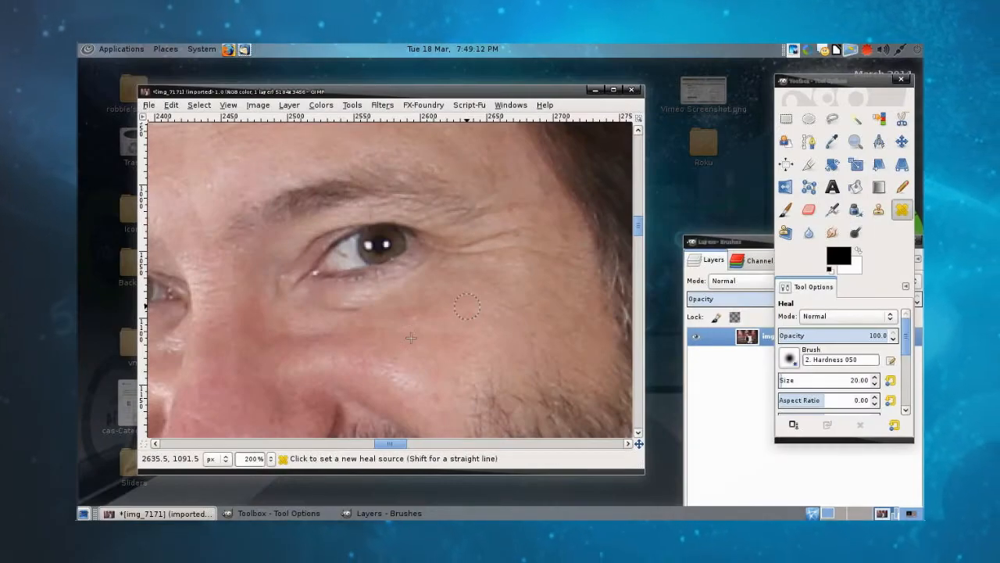
key(ctrl+z)
key(ctrl+z)
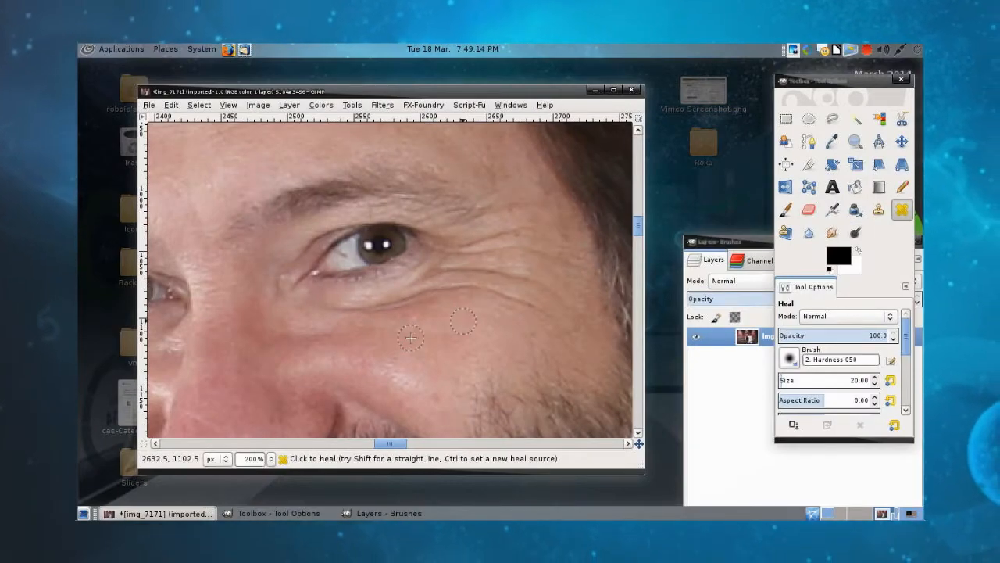
ctrl+click(429, 340)
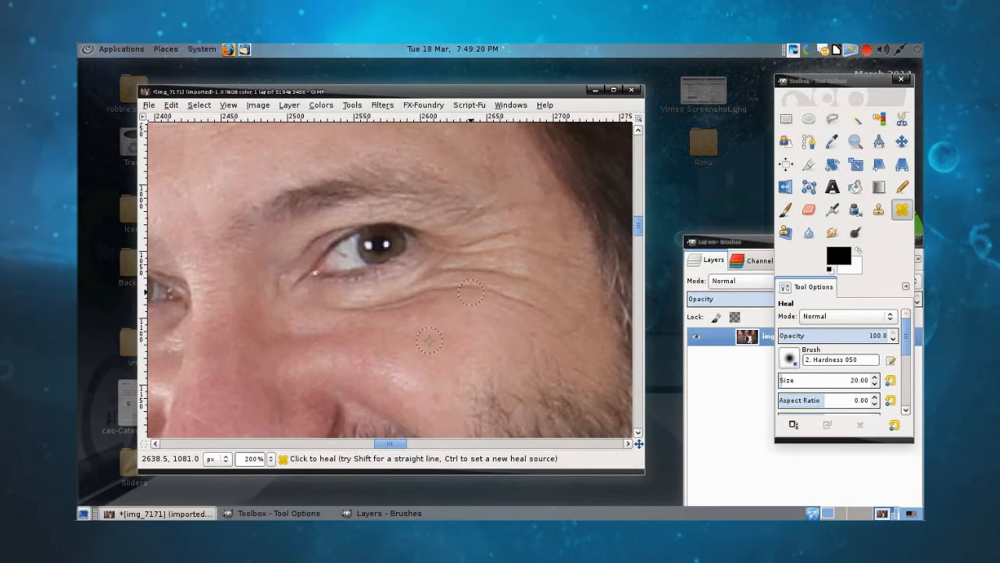
Step: Try to heal the crease directly beneath the eye with the Heal tool, using the cheek skin as source
click(730, 241)
click(902, 210)
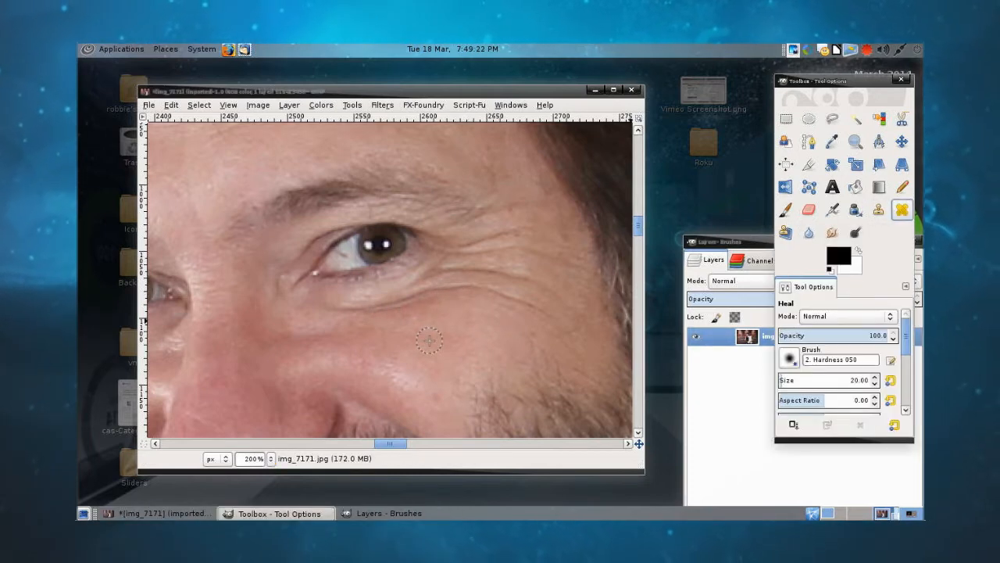
ctrl+click(367, 305)
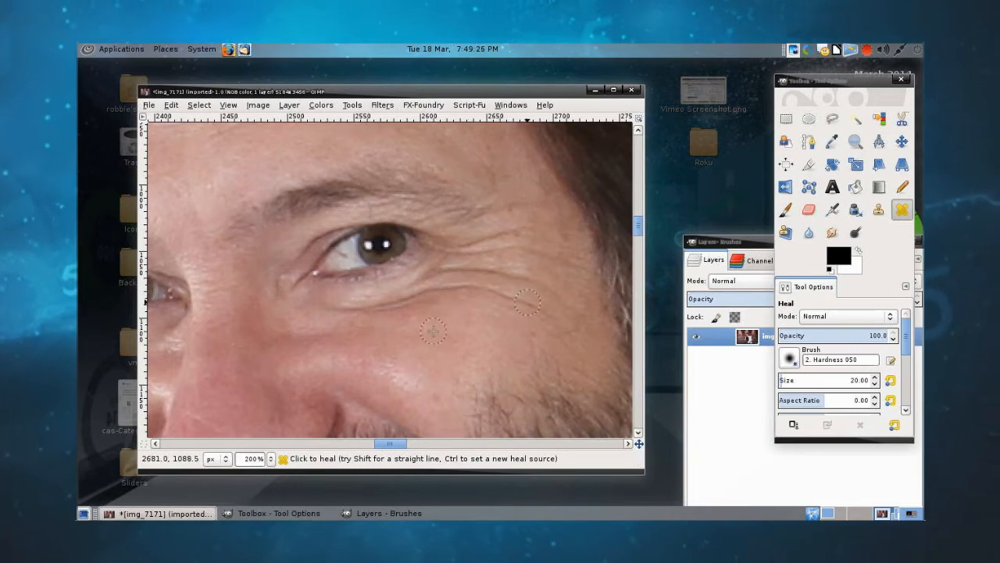
Step: Revert img_7171.jpg to its version on disk, discarding all edits made to the portrait in GIMP
right_click(457, 211)
mouse_move(478, 227)
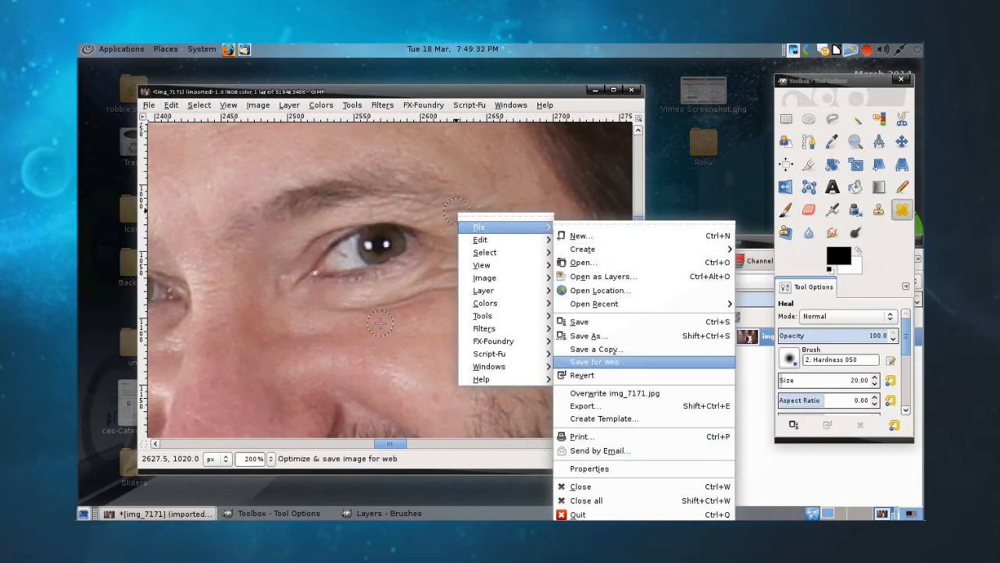
click(610, 375)
click(478, 347)
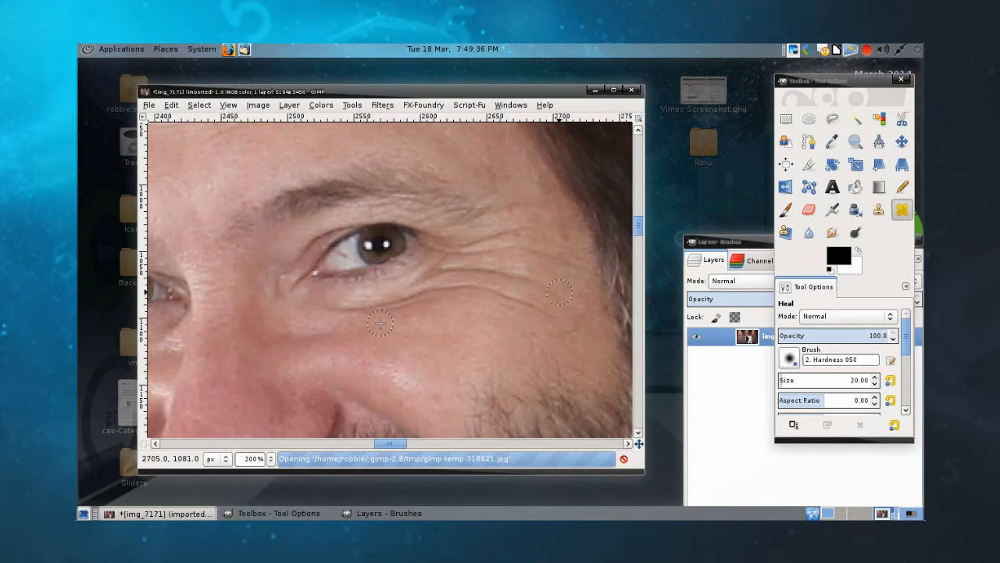
scroll(560, 293, up, 2)
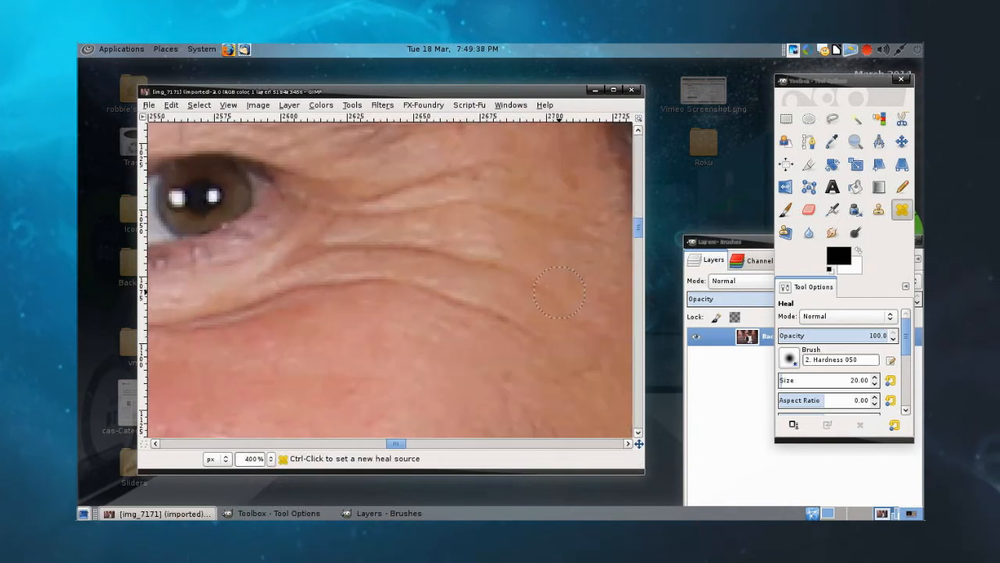
scroll(559, 292, down, 2)
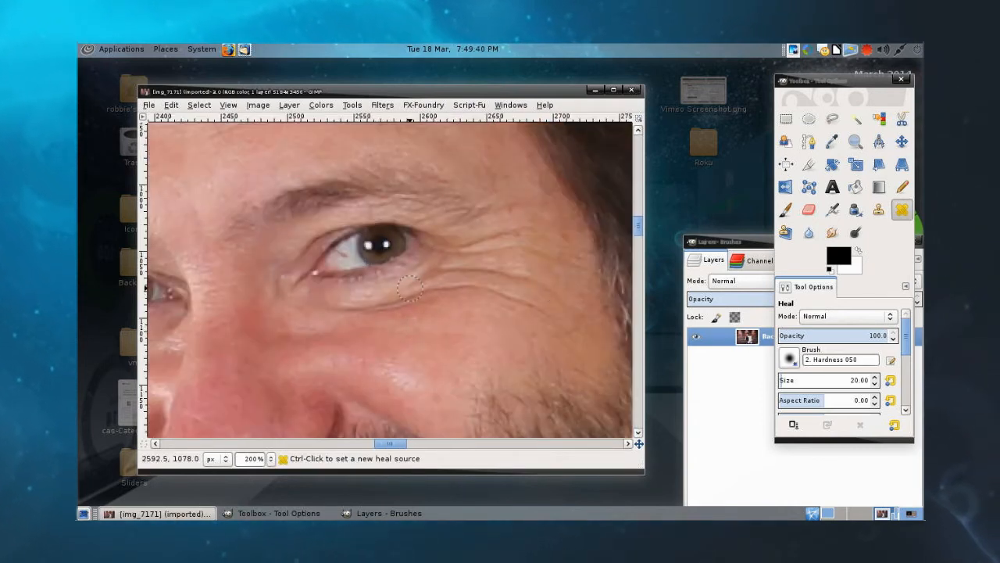